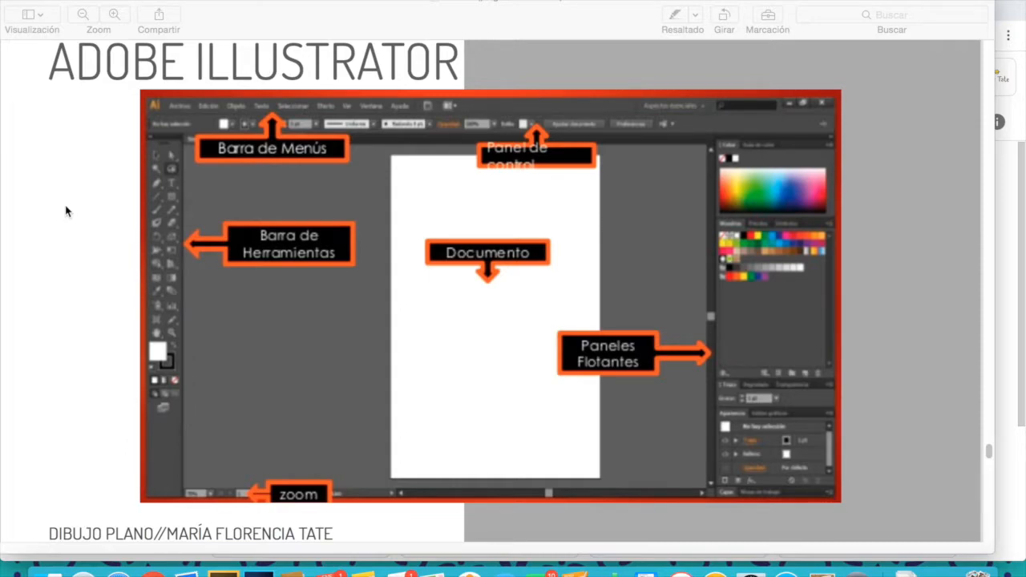
- Review the presentation slide that labels the main areas of the Illustrator interface
scroll(66, 211, up, 1)
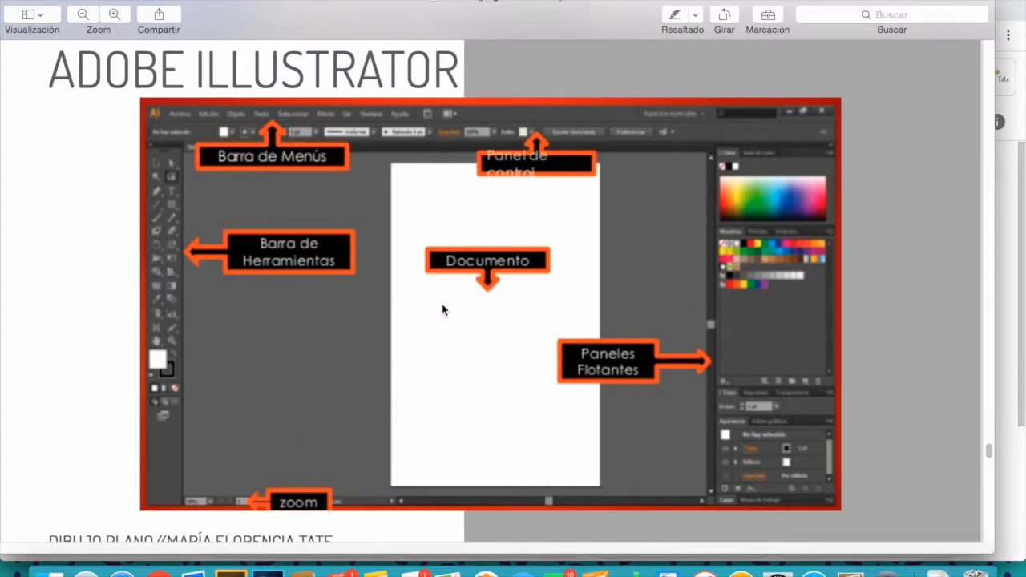
scroll(443, 309, down, 5)
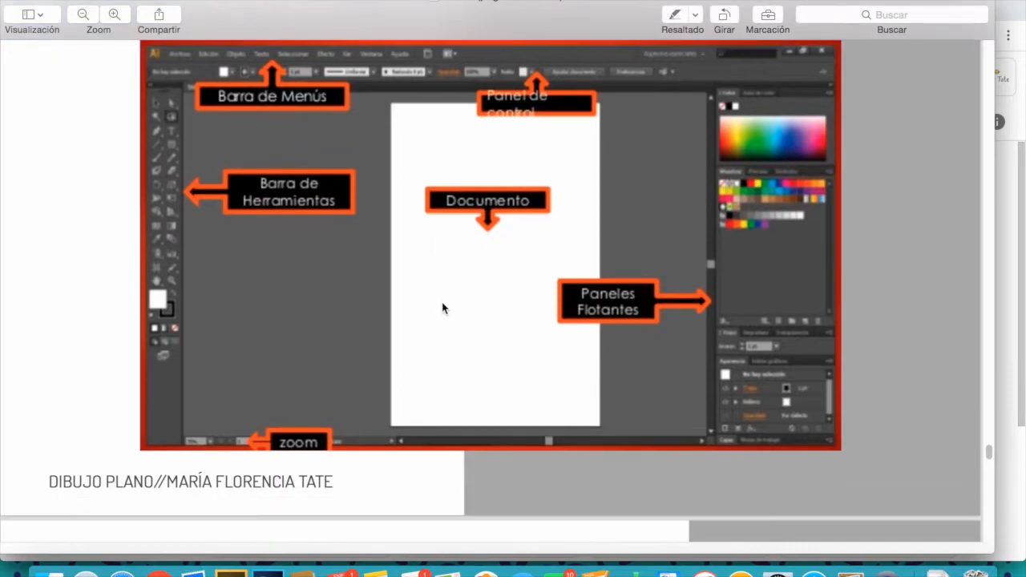
scroll(443, 308, up, 4)
scroll(442, 309, up, 3)
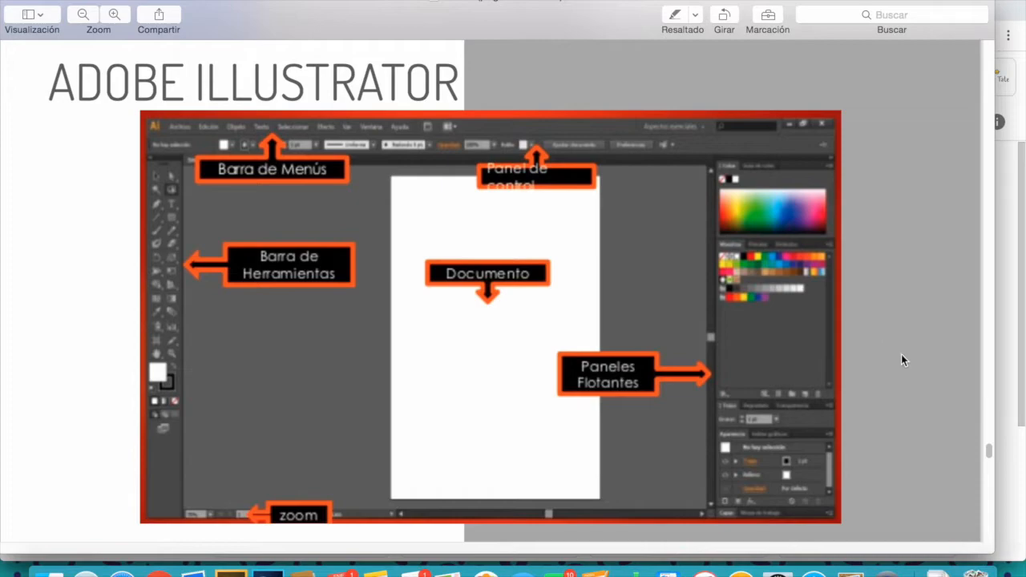
scroll(902, 359, down, 10)
scroll(902, 355, down, 3)
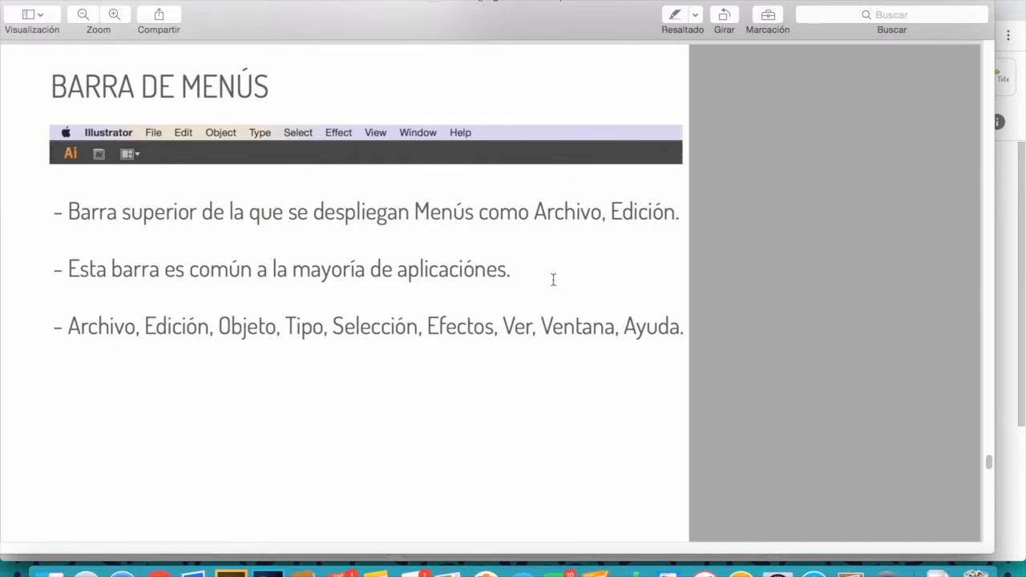
- Scroll through the slides on the menu bar, tools panel, control panel, floating panels and document window
scroll(792, 288, down, 10)
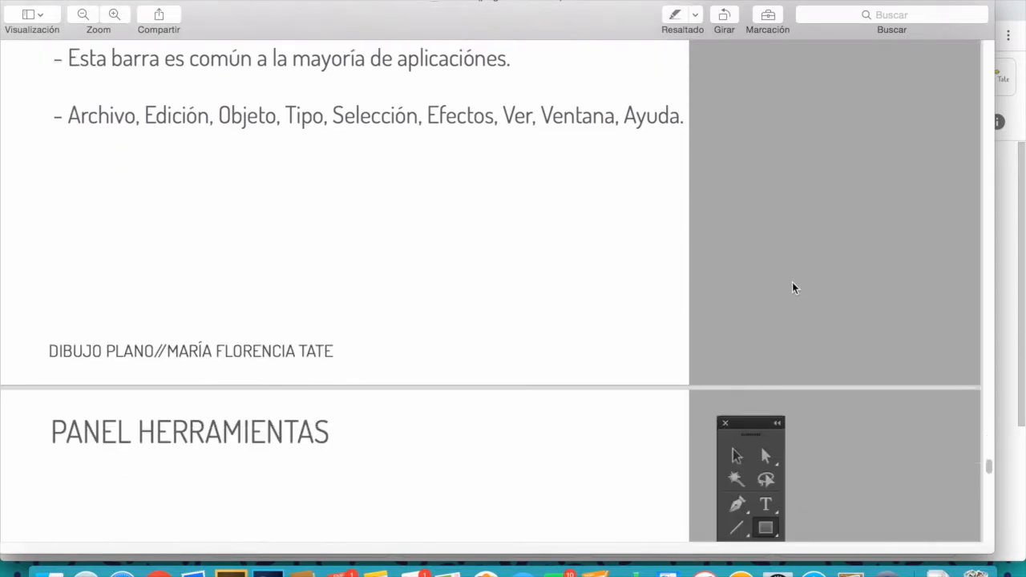
scroll(792, 287, down, 2)
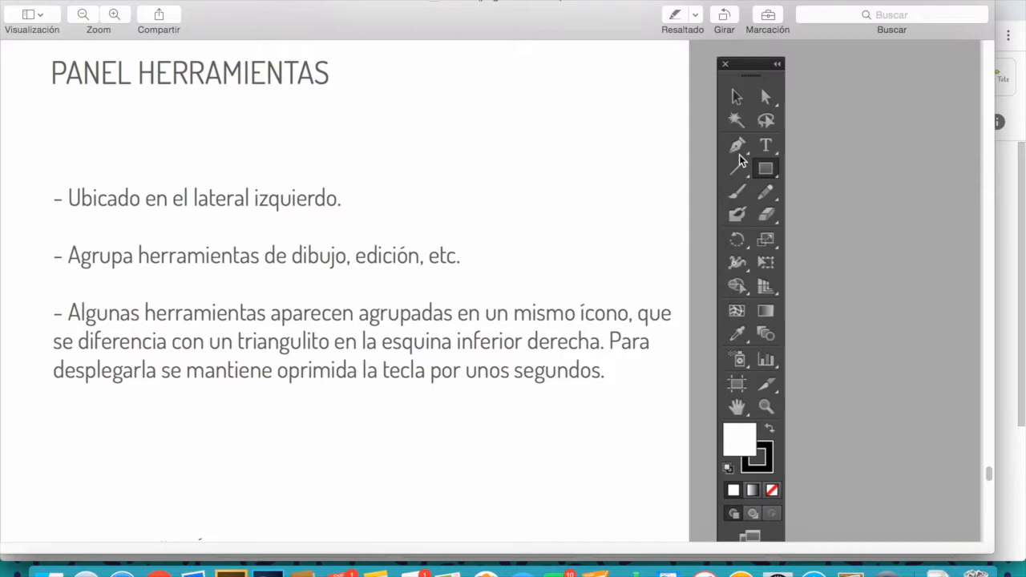
scroll(740, 160, down, 10)
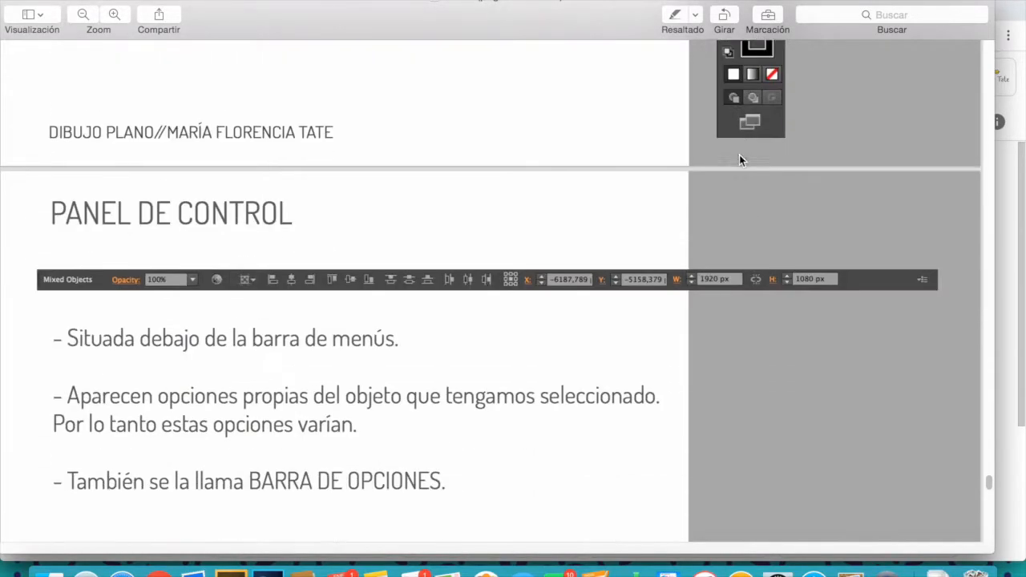
scroll(739, 161, down, 3)
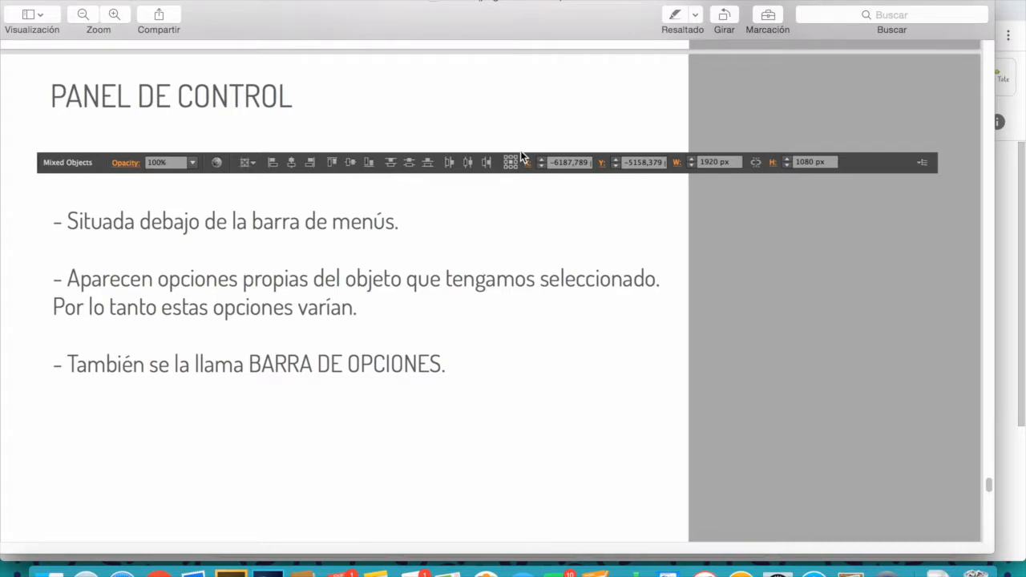
scroll(521, 156, down, 10)
scroll(521, 157, down, 3)
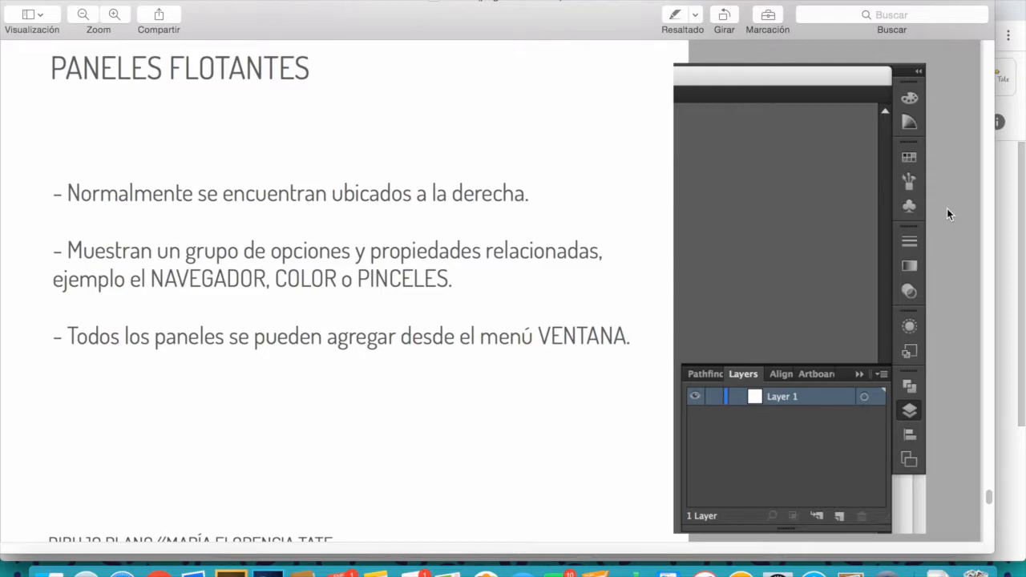
scroll(947, 209, down, 6)
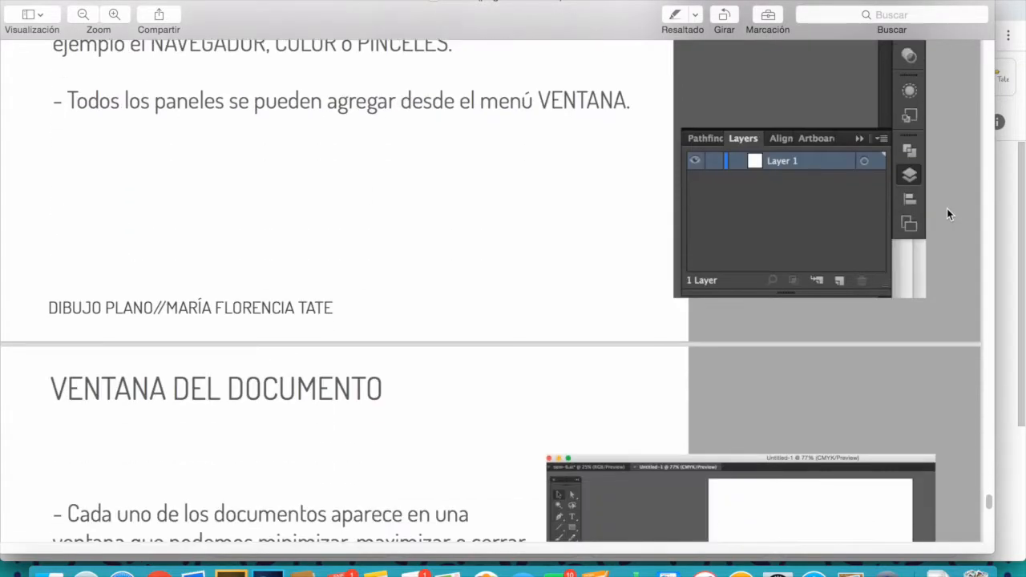
scroll(947, 209, down, 3)
scroll(947, 209, up, 1)
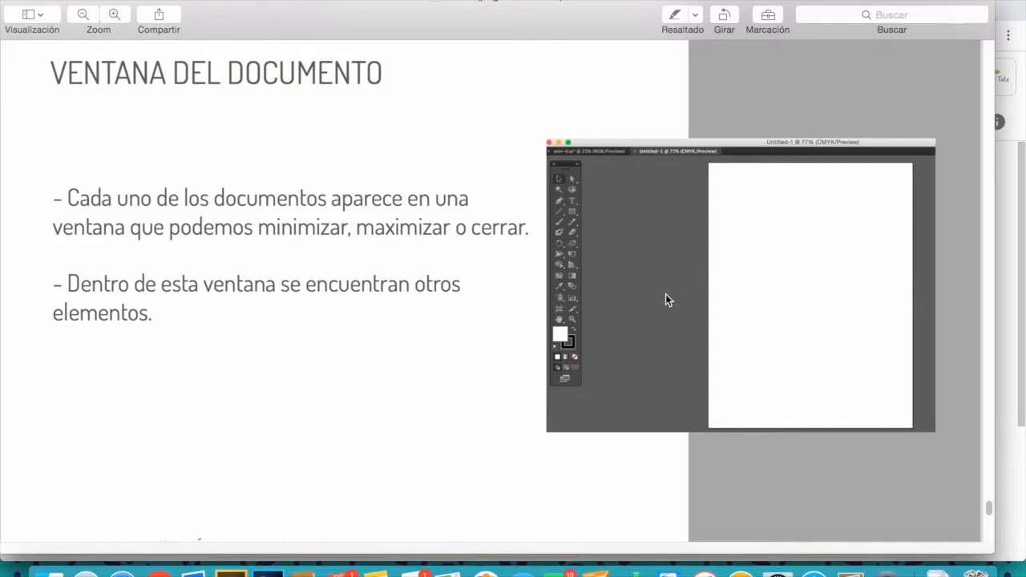
scroll(665, 297, down, 10)
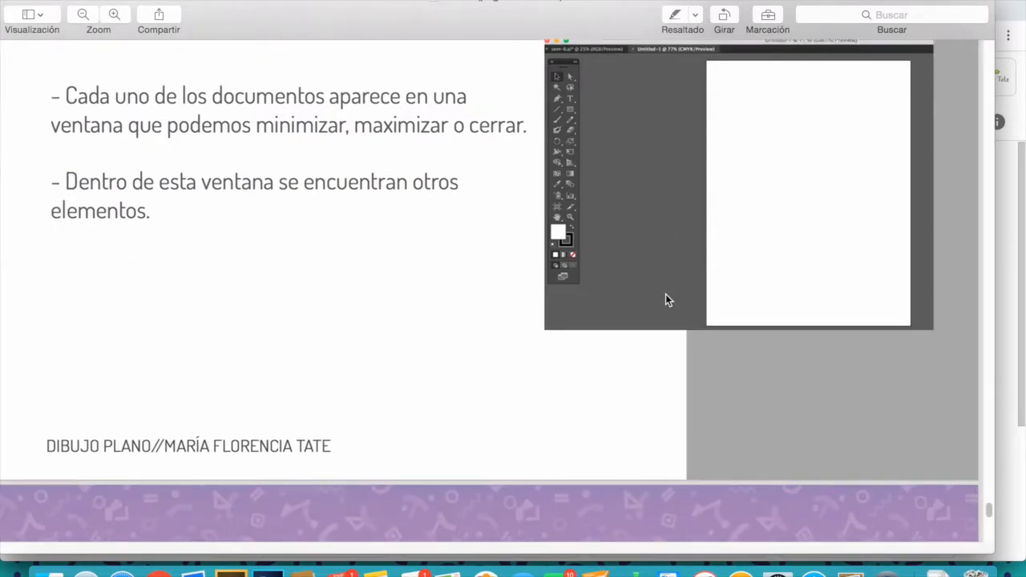
scroll(666, 298, up, 10)
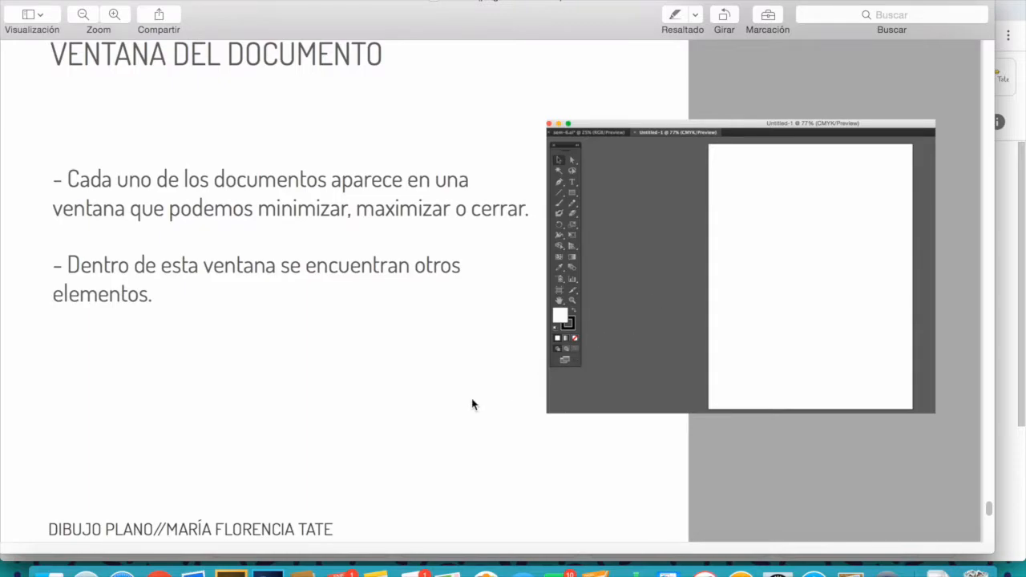
- Switch to Illustrator and open the New Document dialog
click(231, 572)
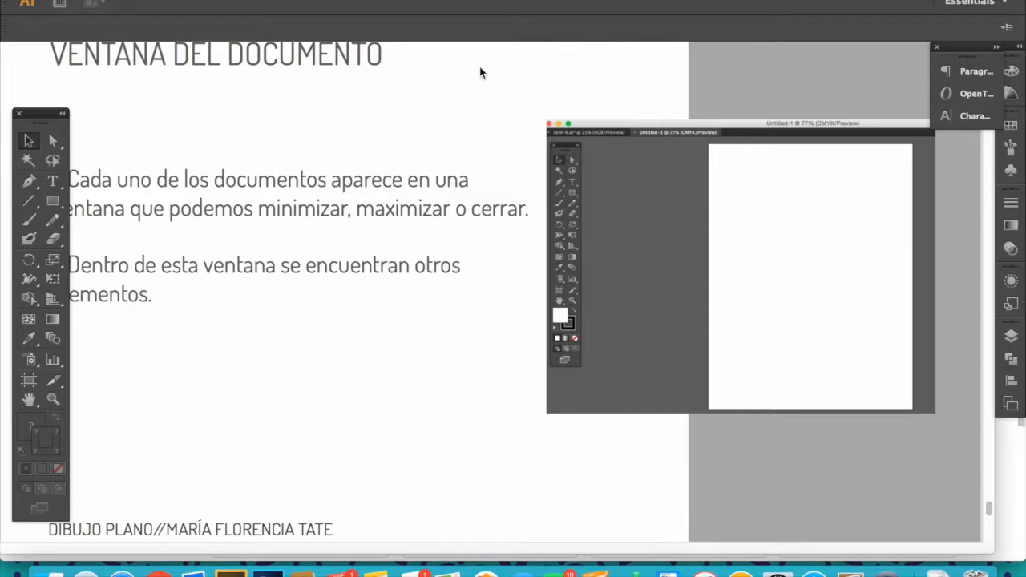
key(super+n)
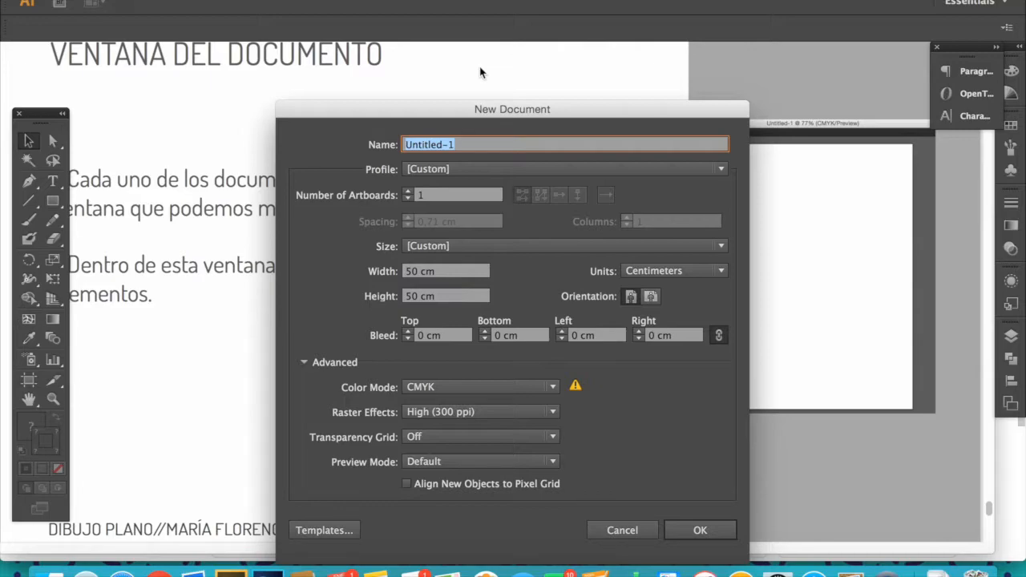
drag(496, 108, 498, 55)
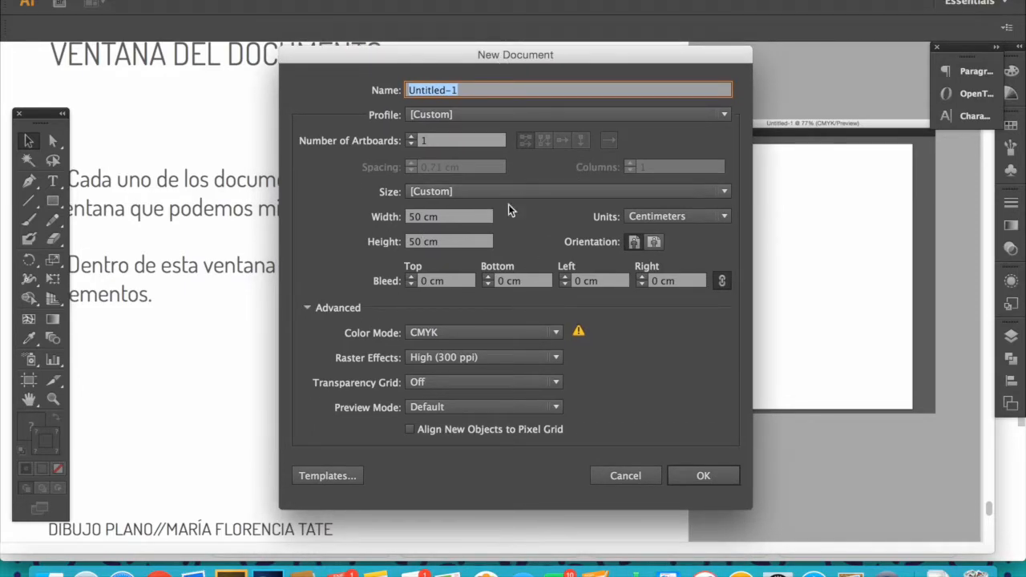
- Try the Web document profile with the units set to Centimeters
click(438, 192)
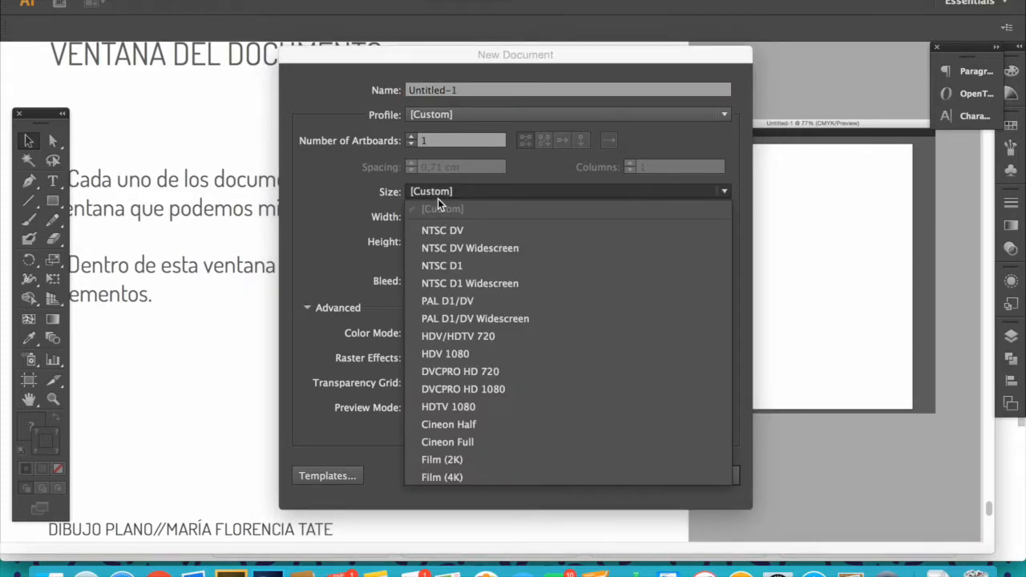
click(438, 199)
click(438, 199)
click(451, 112)
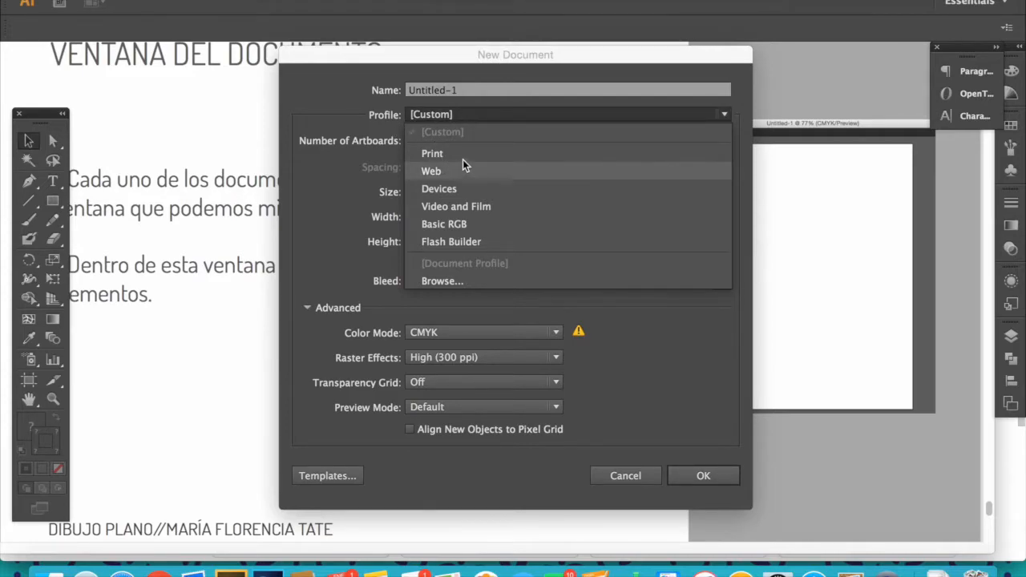
click(482, 165)
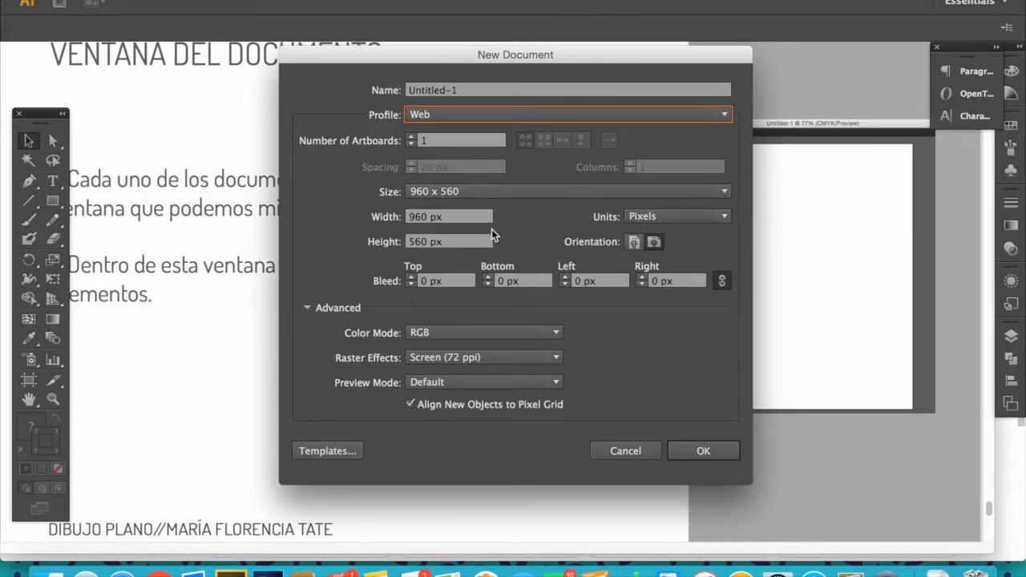
click(679, 218)
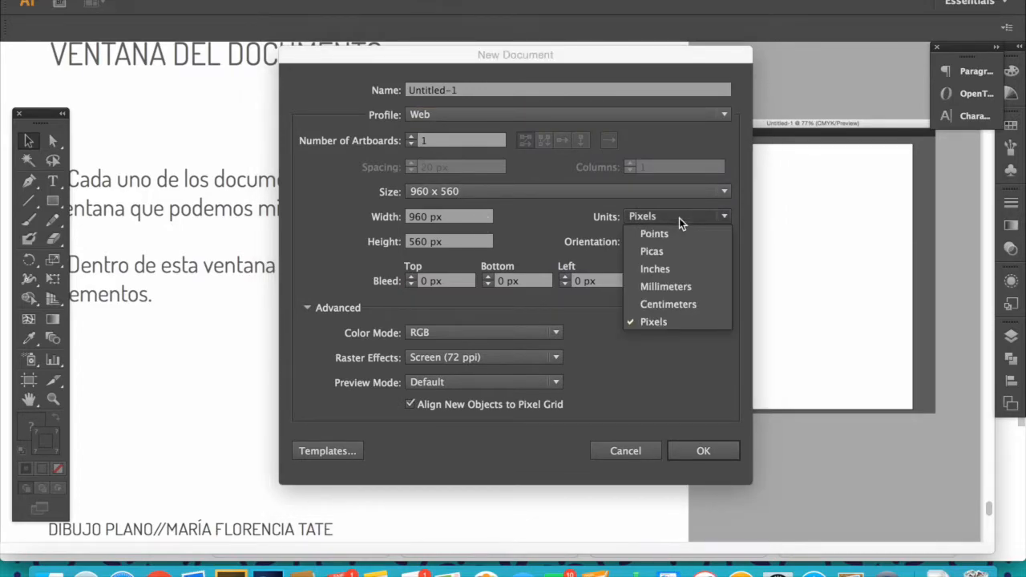
click(671, 305)
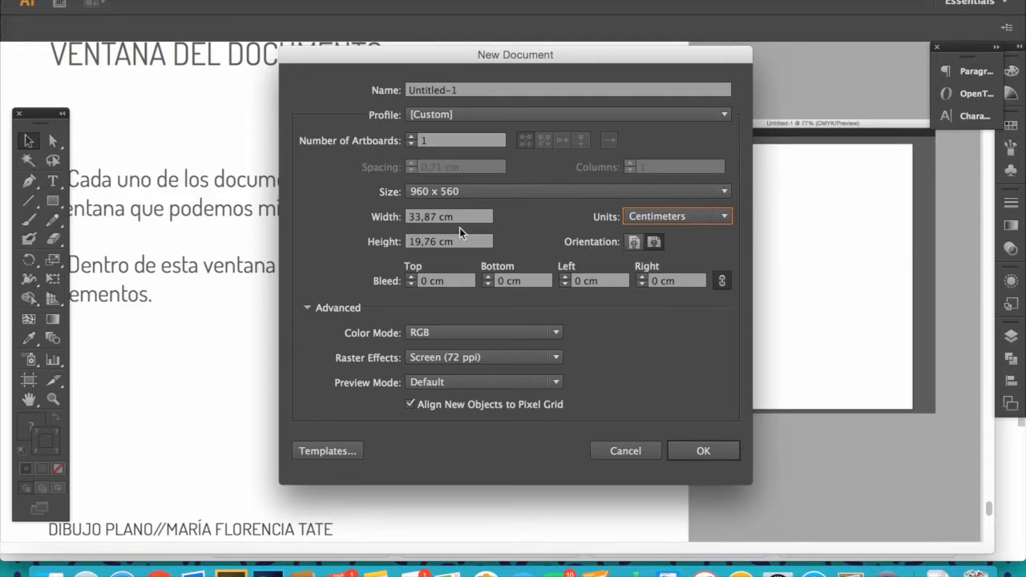
click(462, 194)
click(461, 194)
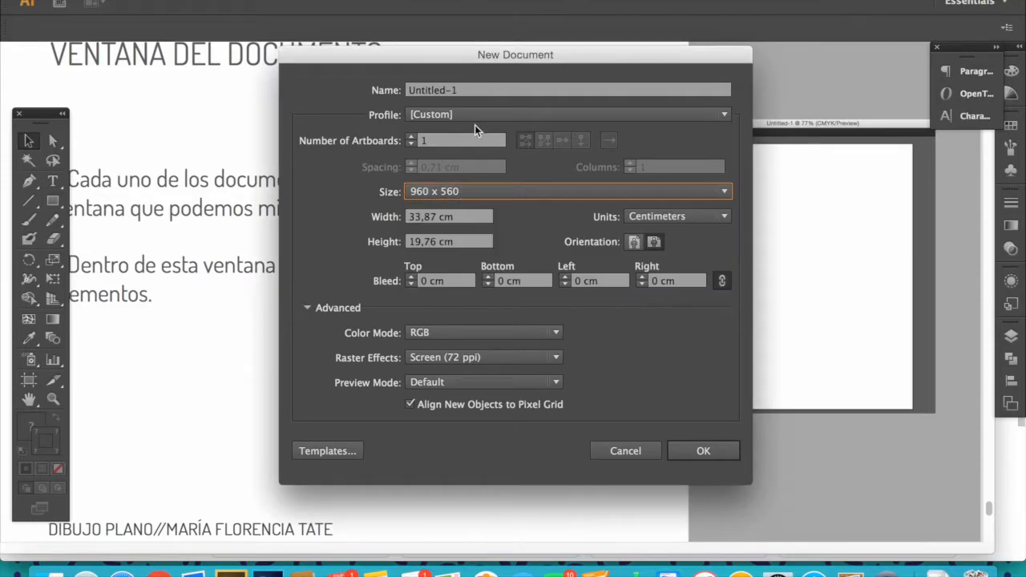
- Set the document profile to Print, the size to Letter and the units to Centimeters
click(475, 120)
click(459, 154)
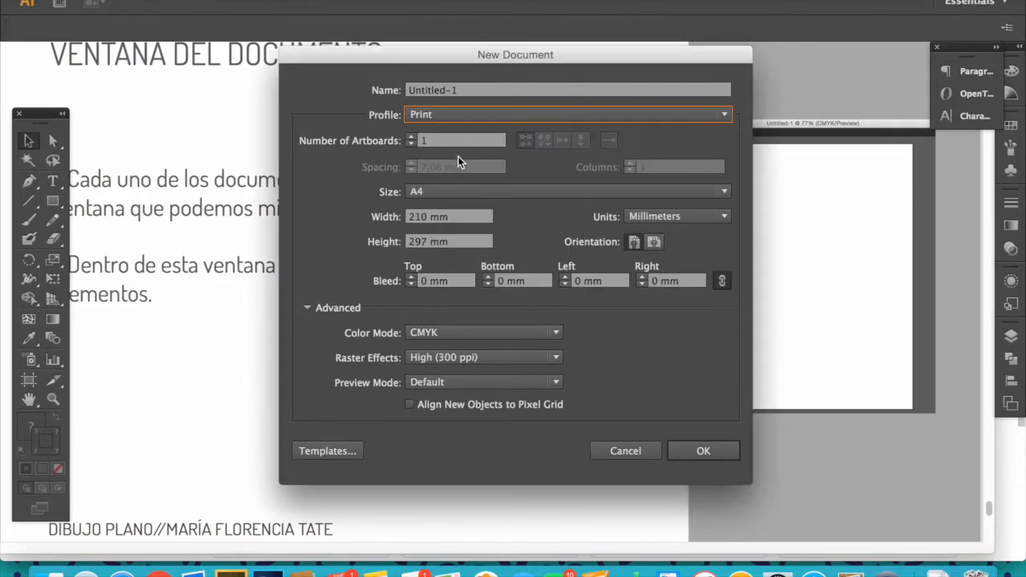
click(443, 191)
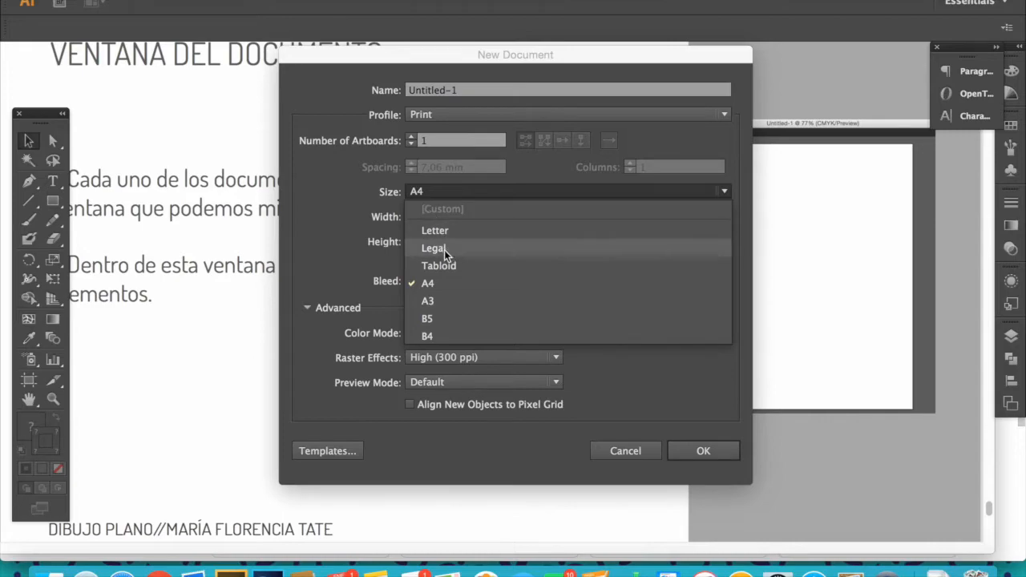
click(455, 230)
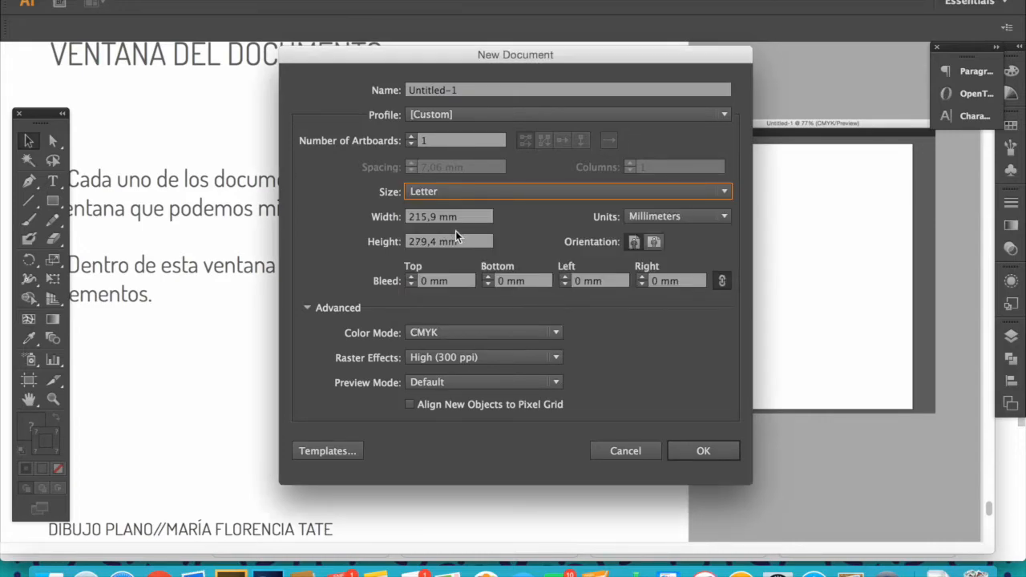
click(669, 217)
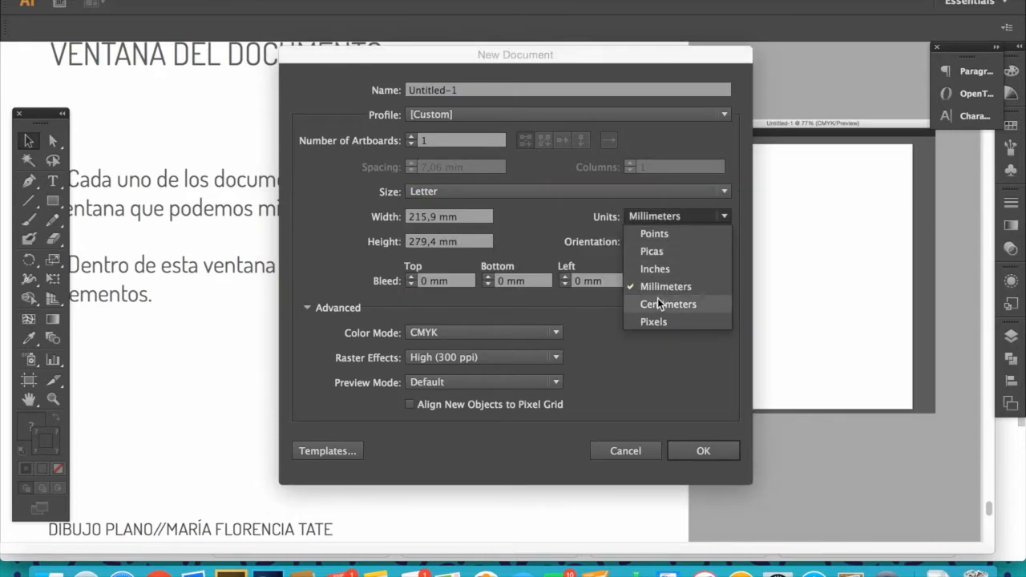
click(657, 303)
- Set the color mode to RGB and raster effects to Screen (72 ppi), then create the document
click(491, 336)
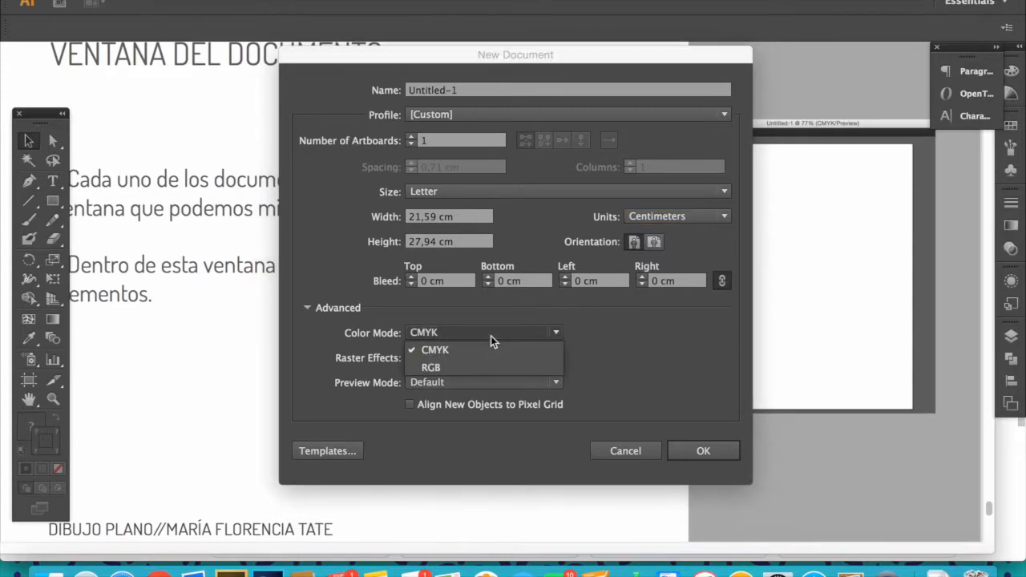
click(473, 367)
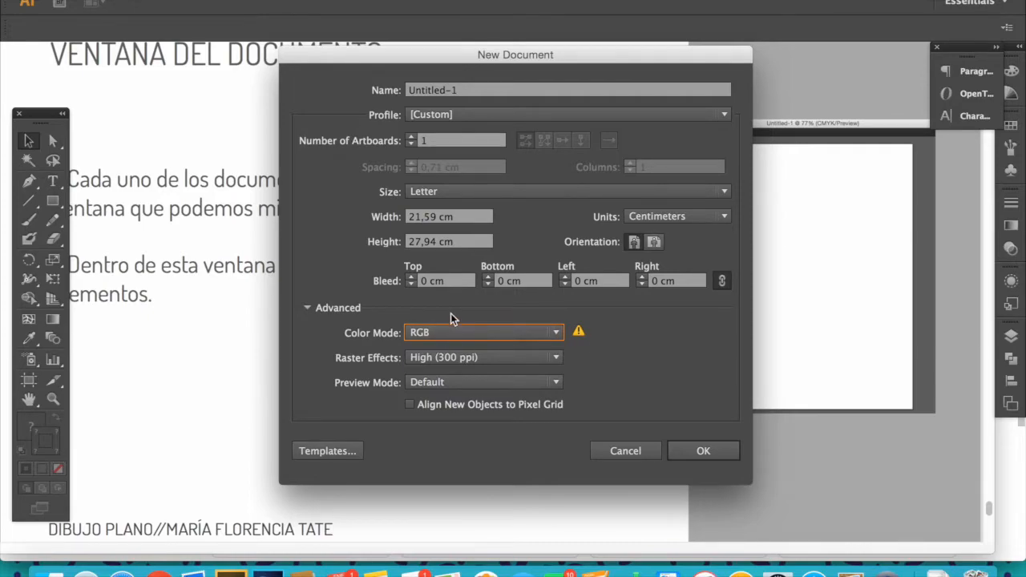
click(463, 358)
click(474, 411)
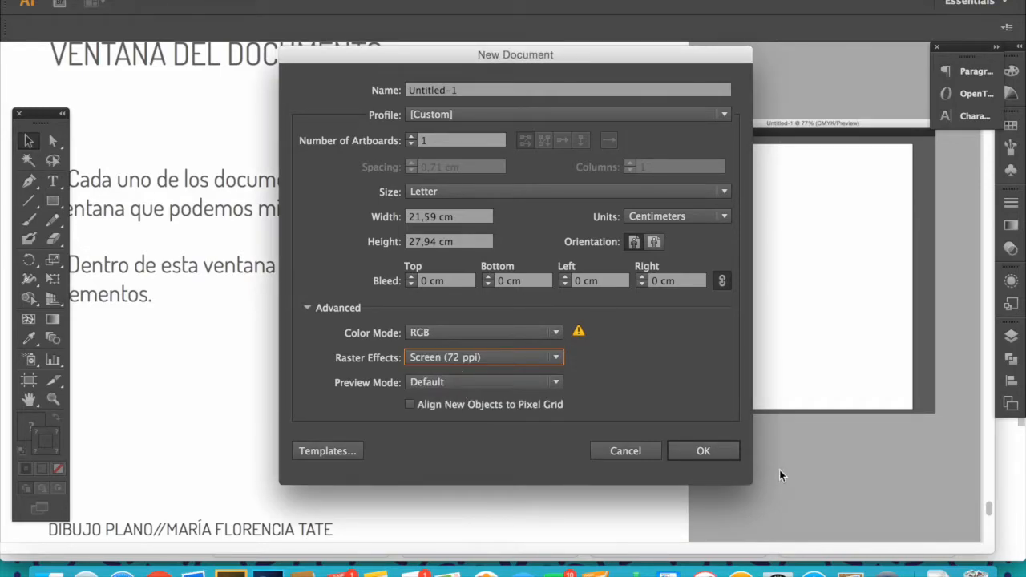
click(702, 449)
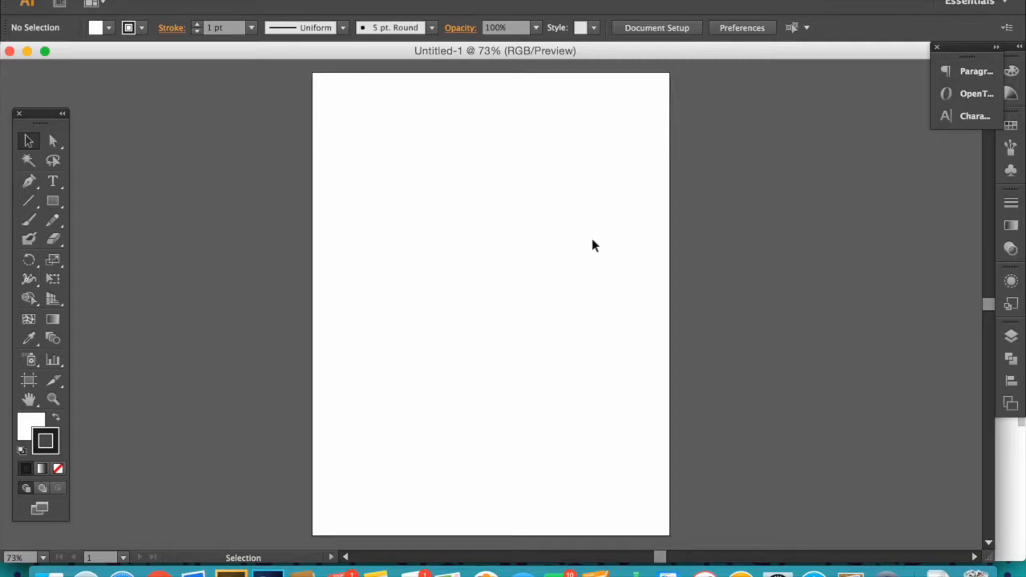
- Zoom out to 25% and draw a square with the Rectangle tool to the left of the artboard
key(z)
alt+click(454, 238)
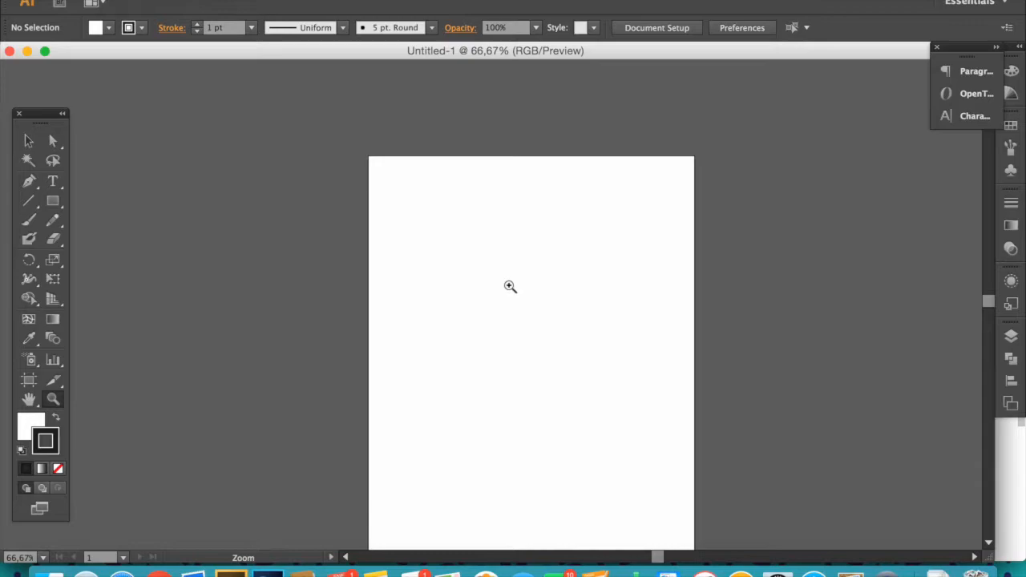
alt+click(514, 305)
alt+click(517, 317)
alt+click(522, 332)
drag(447, 341, 502, 317)
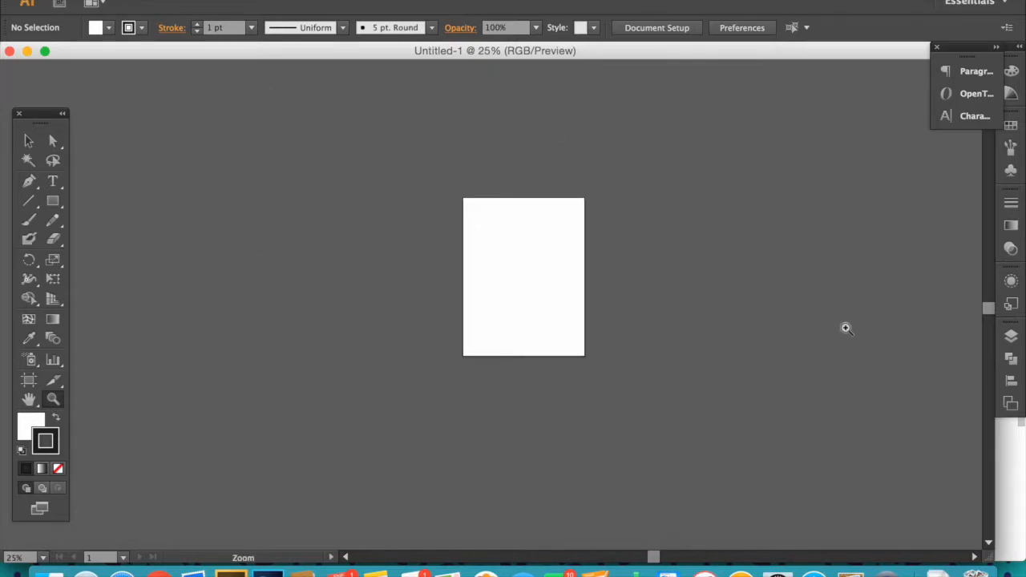
click(30, 181)
click(52, 201)
drag(353, 194, 442, 282)
- Duplicate the square with the Selection tool, placing the copy overlapping just below it
key(v)
click(474, 155)
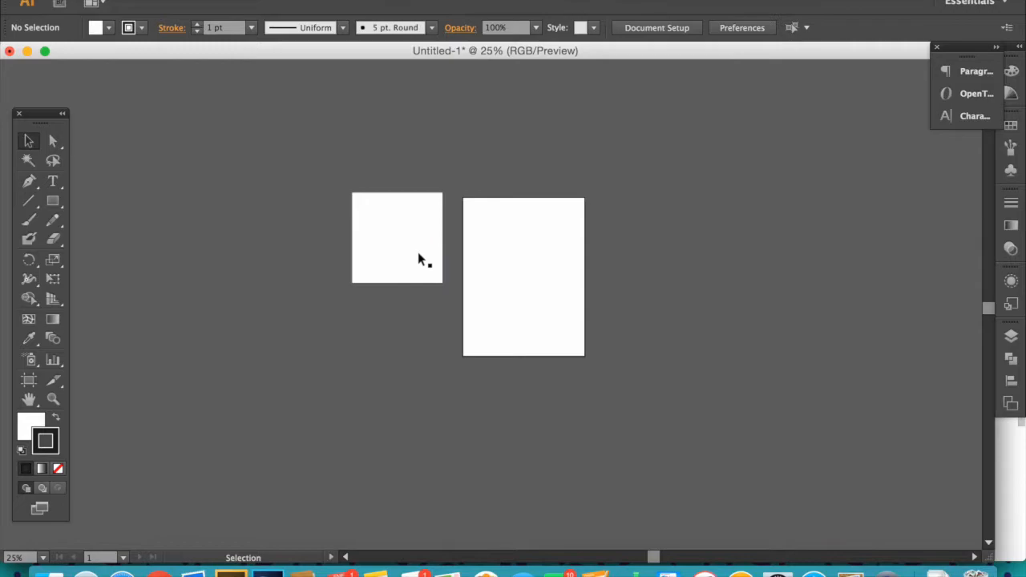
click(387, 247)
drag(388, 247, 385, 311)
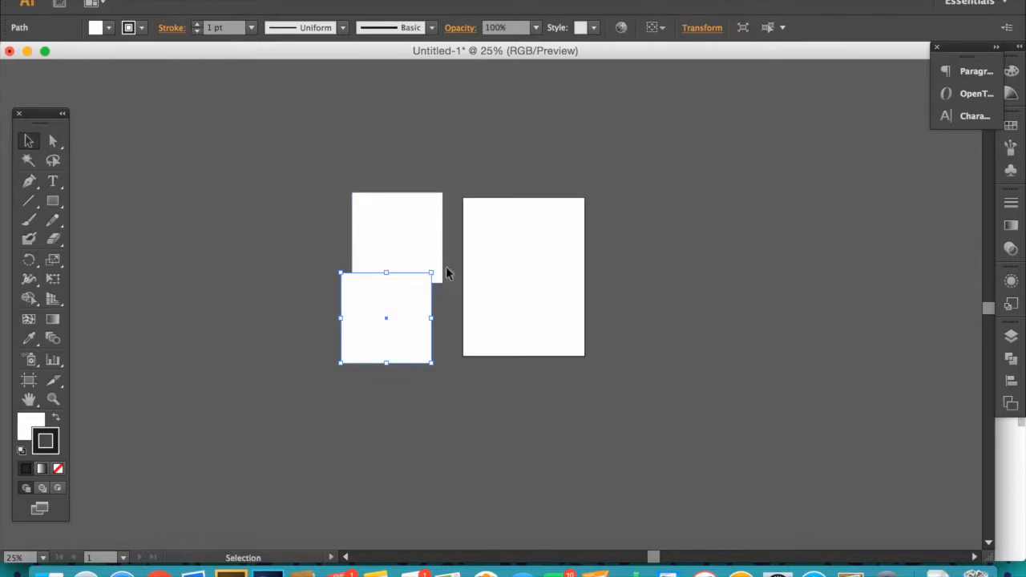
click(439, 276)
drag(465, 192, 596, 389)
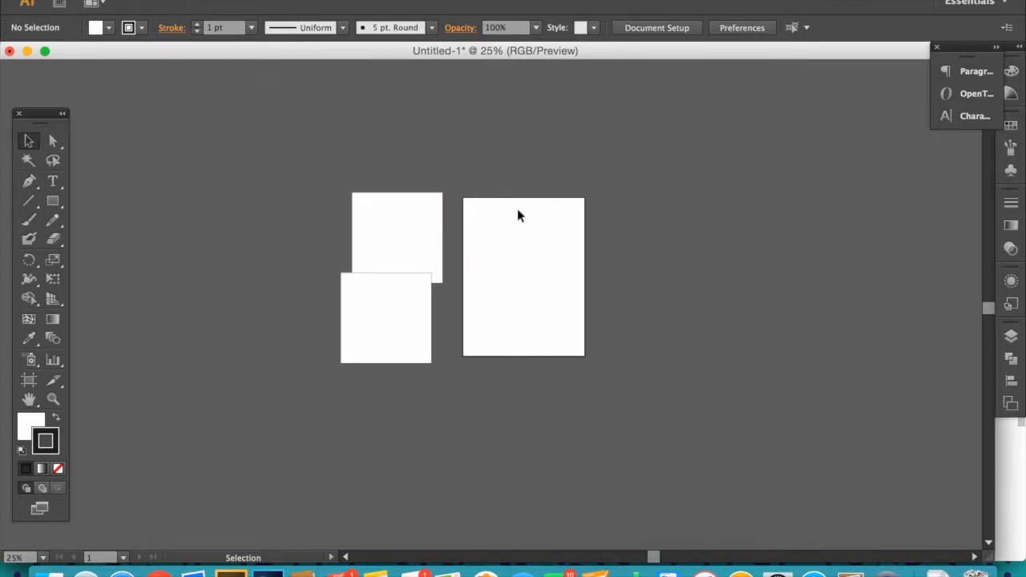
- Zoom in on the artboard area, then select all the squares and delete them
key(z)
drag(464, 182, 584, 371)
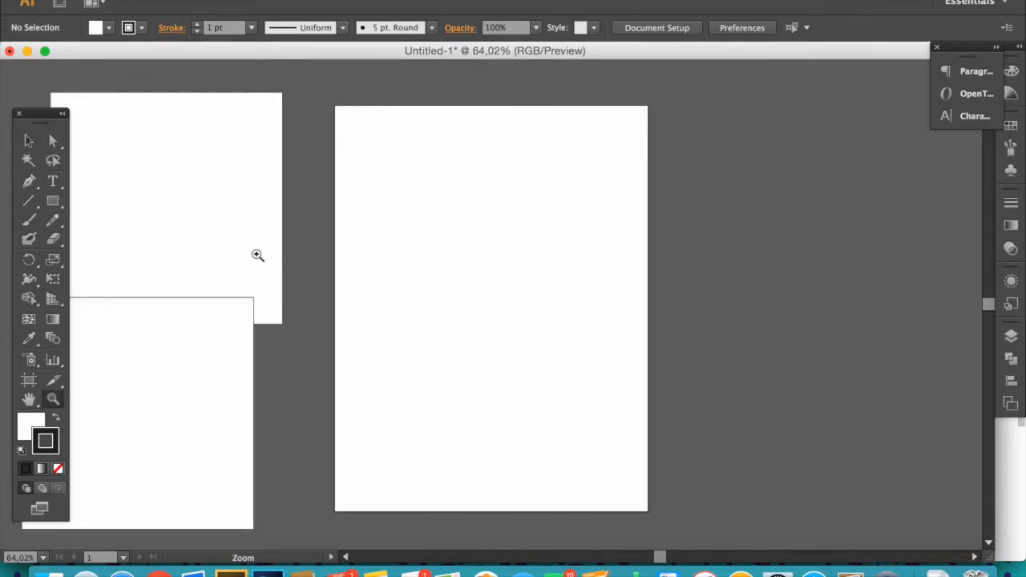
key(v)
key(super+a)
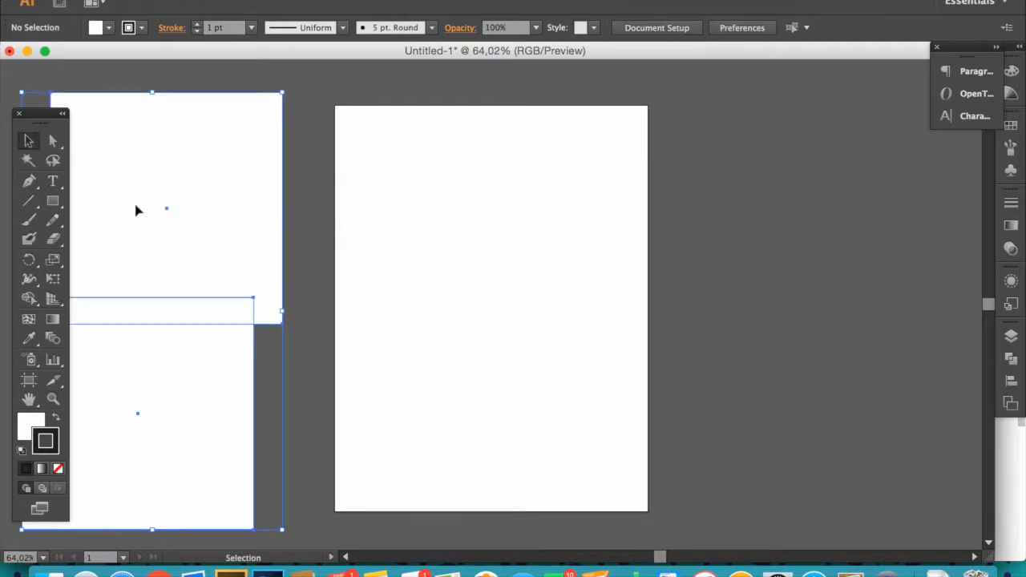
key(Delete)
- Move the Tools panel against the edge of the document window
drag(404, 268, 352, 374)
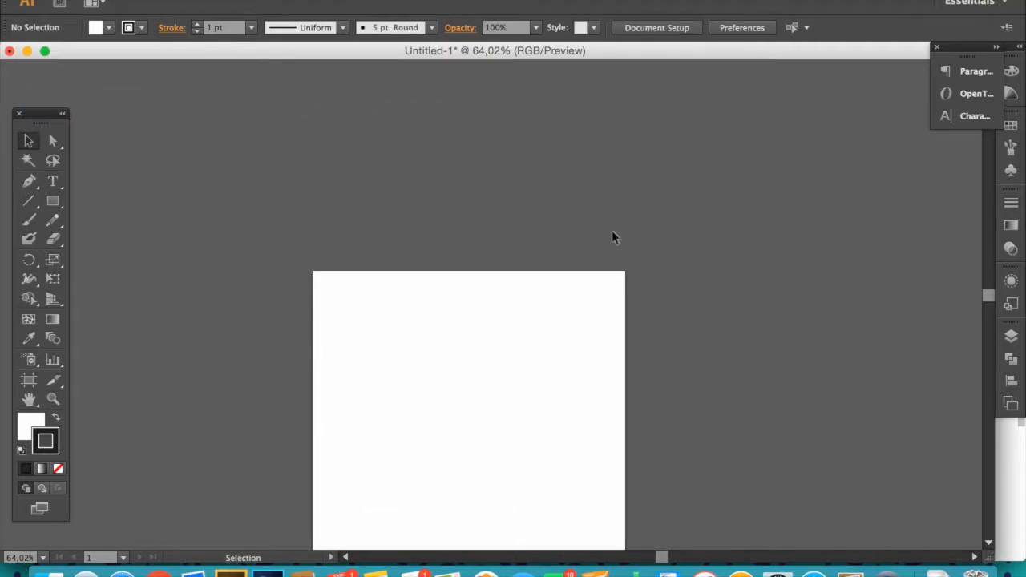
drag(399, 430, 368, 256)
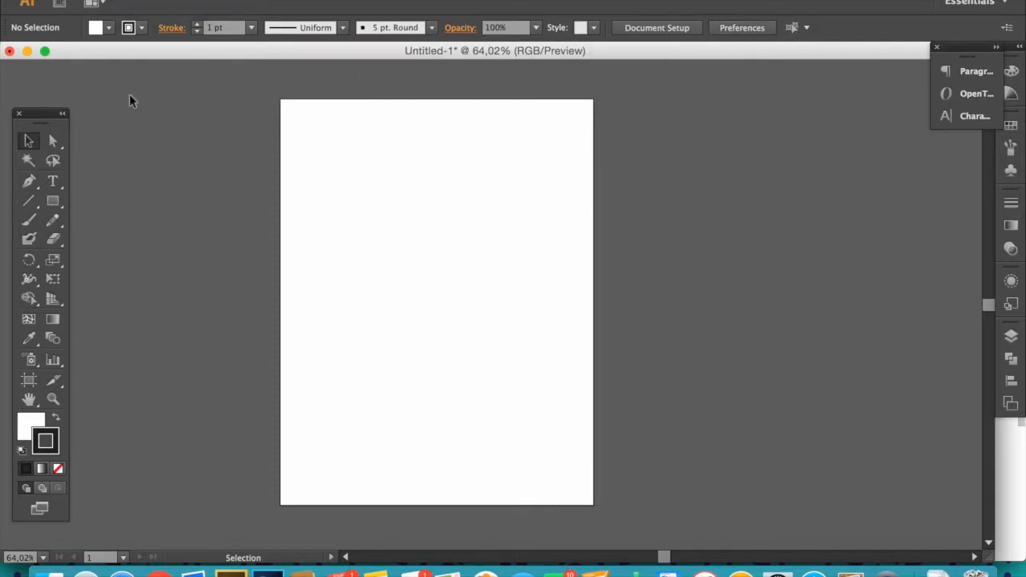
drag(49, 115, 39, 80)
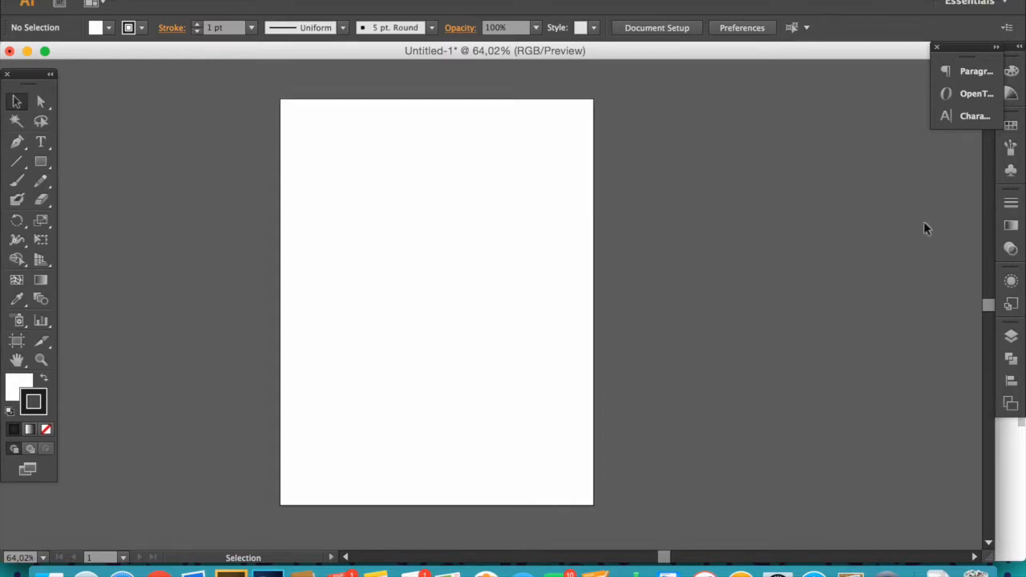
- Open several docked panels, including Appearance, to examine them, then collapse them again
click(1011, 225)
click(1012, 248)
click(1011, 306)
click(1011, 280)
click(1011, 304)
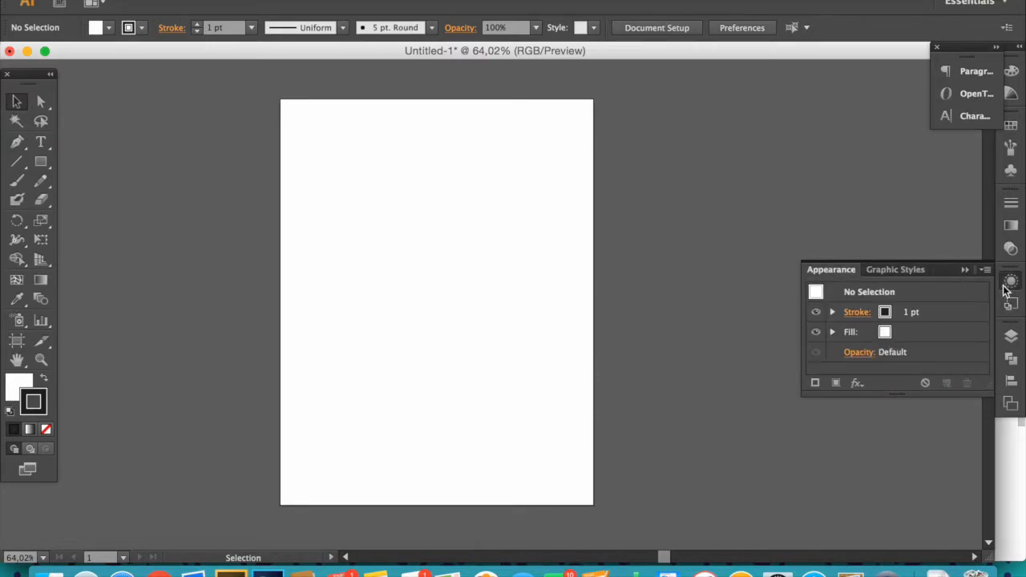
click(967, 270)
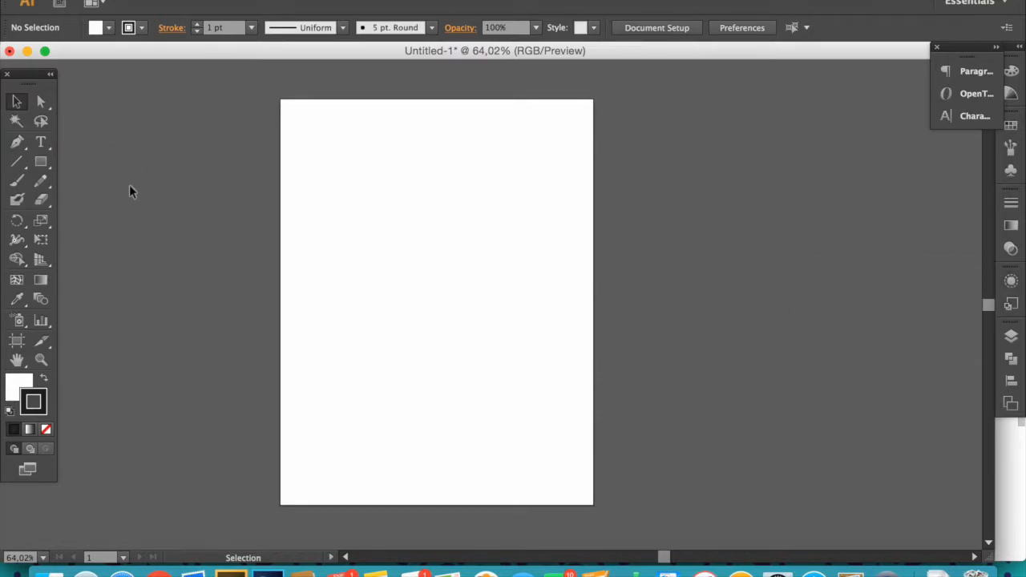
- Browse the Edit, Object, Type, Select and Effect menus to examine their commands
click(121, 2)
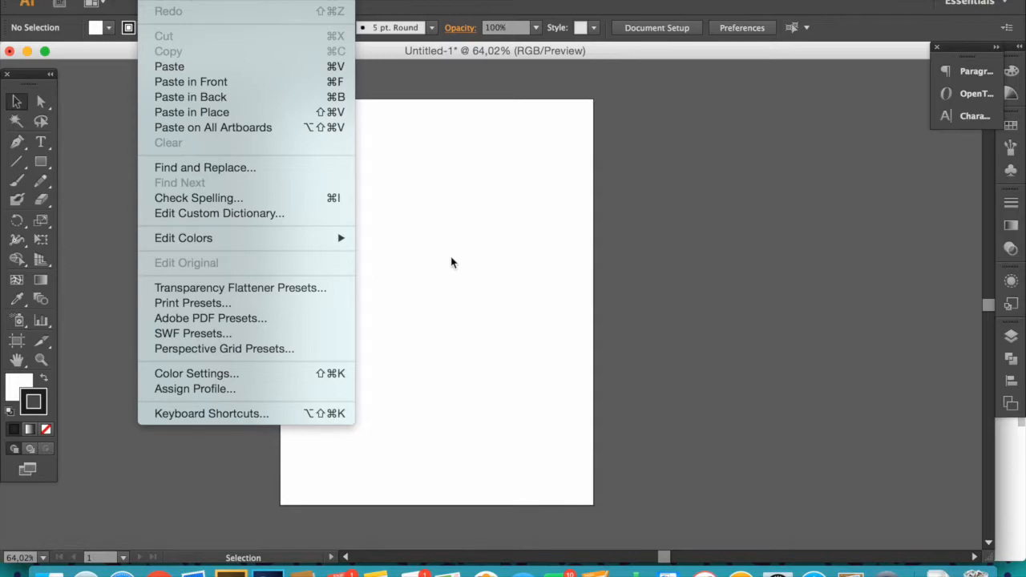
mouse_move(206, 0)
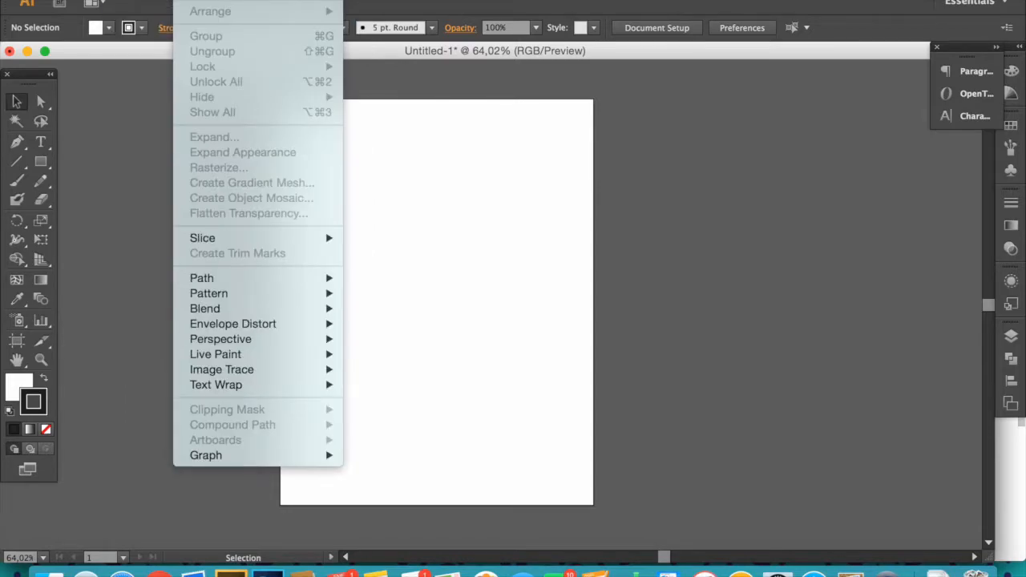
mouse_move(241, 0)
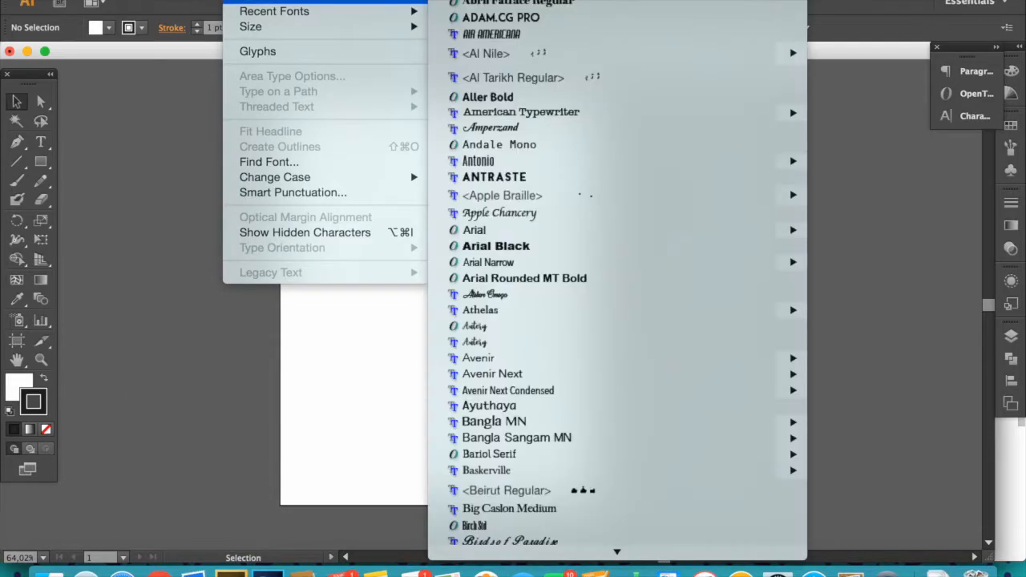
mouse_move(280, 0)
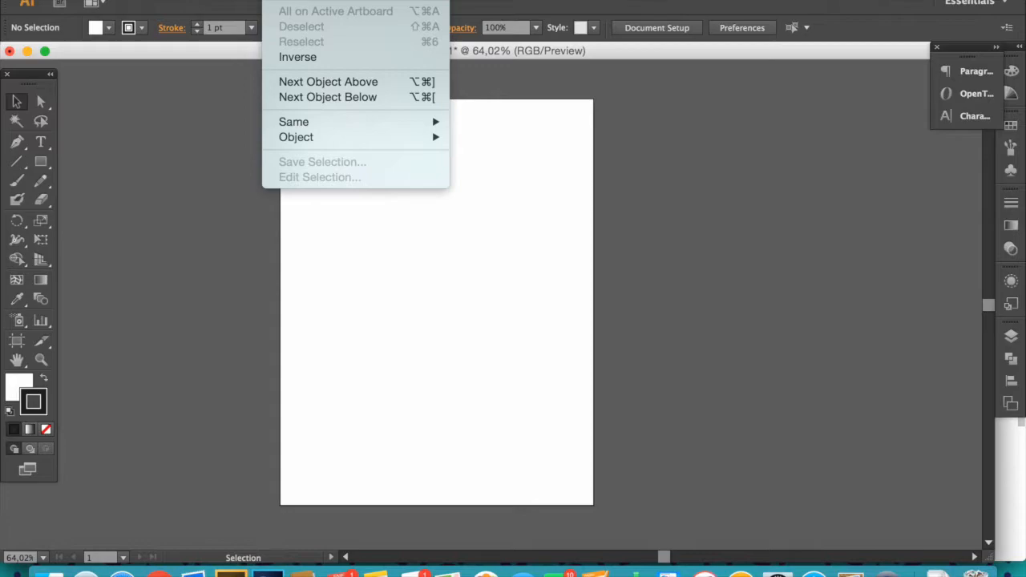
mouse_move(377, 0)
mouse_move(417, 0)
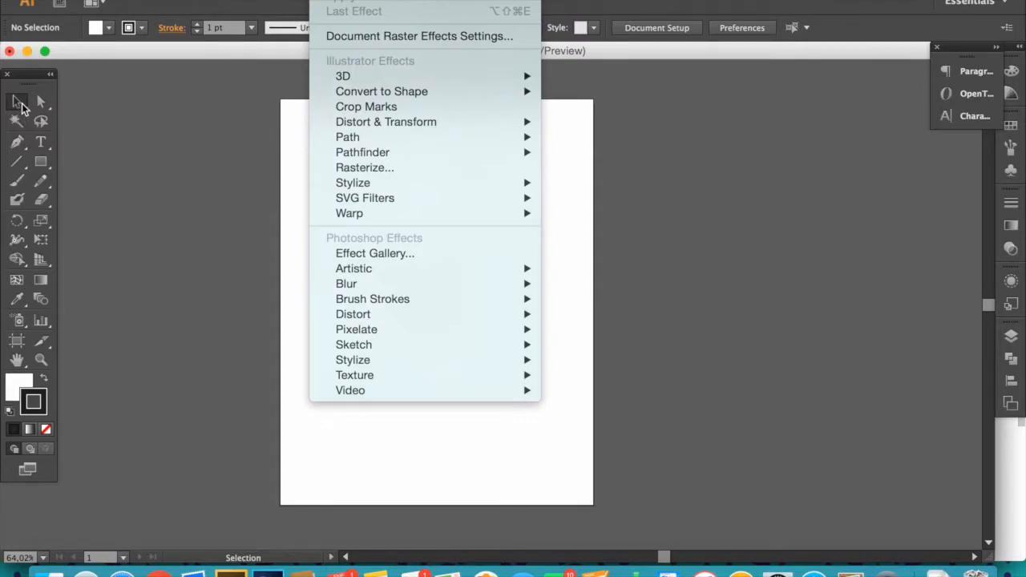
click(20, 104)
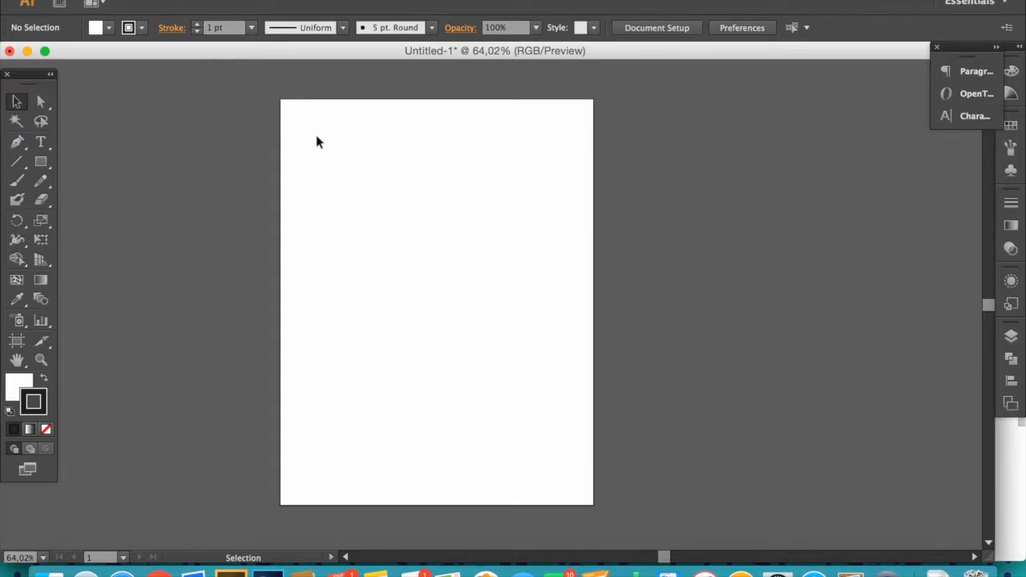
- Draw a small square near the artboard's upper-left area with the Rectangle tool
drag(321, 166, 482, 241)
click(42, 162)
mouse_move(223, 148)
mouse_down()
mouse_move(282, 207)
mouse_move(366, 200)
mouse_up()
key(v)
- Set the square's fill color to red D83939 in the Color Picker
click(22, 387)
double_click(22, 387)
click(428, 288)
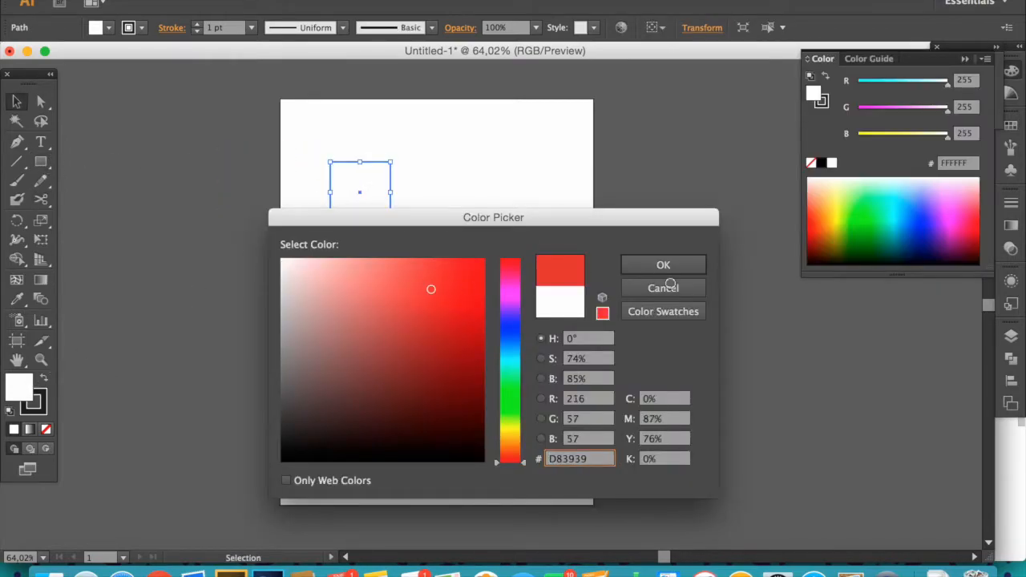
click(661, 267)
- Duplicate the red square down and to the right and set the copy's fill to A81B1B
drag(368, 183, 443, 222)
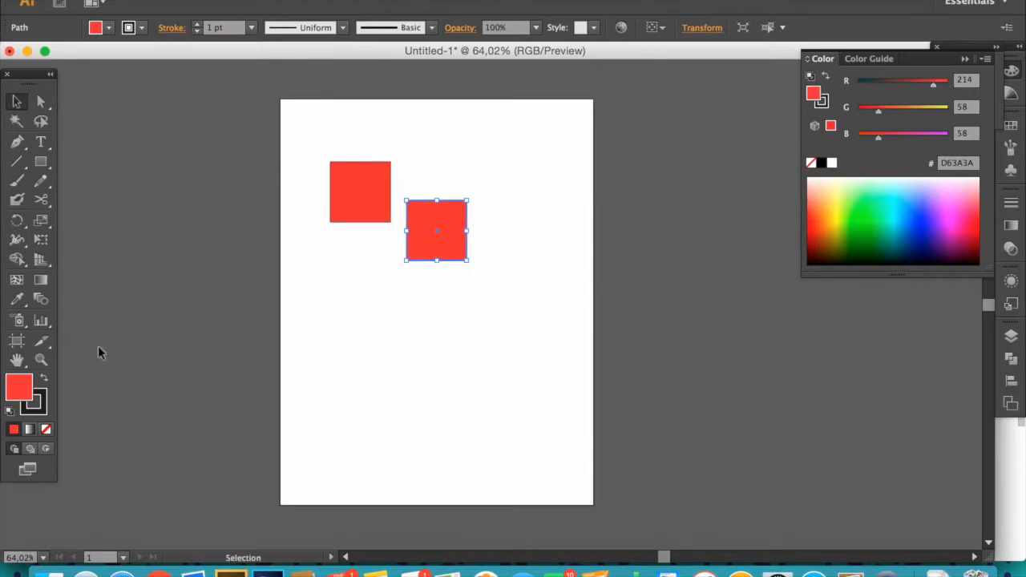
double_click(14, 389)
click(452, 327)
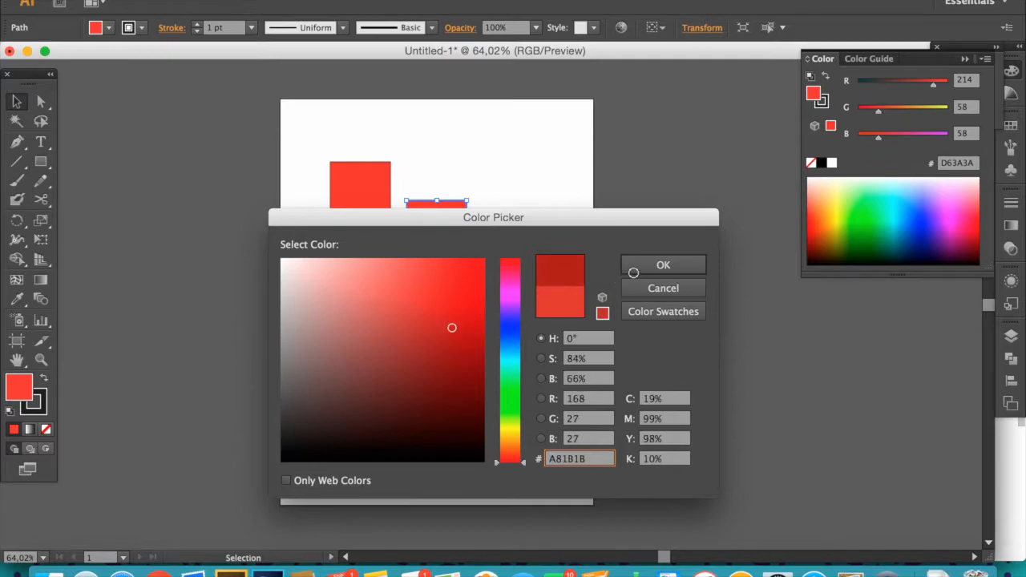
click(655, 267)
click(653, 271)
- Duplicate the square again below the others and set its fill to dark red 700B0B
drag(442, 234, 392, 332)
double_click(12, 388)
click(466, 372)
click(656, 264)
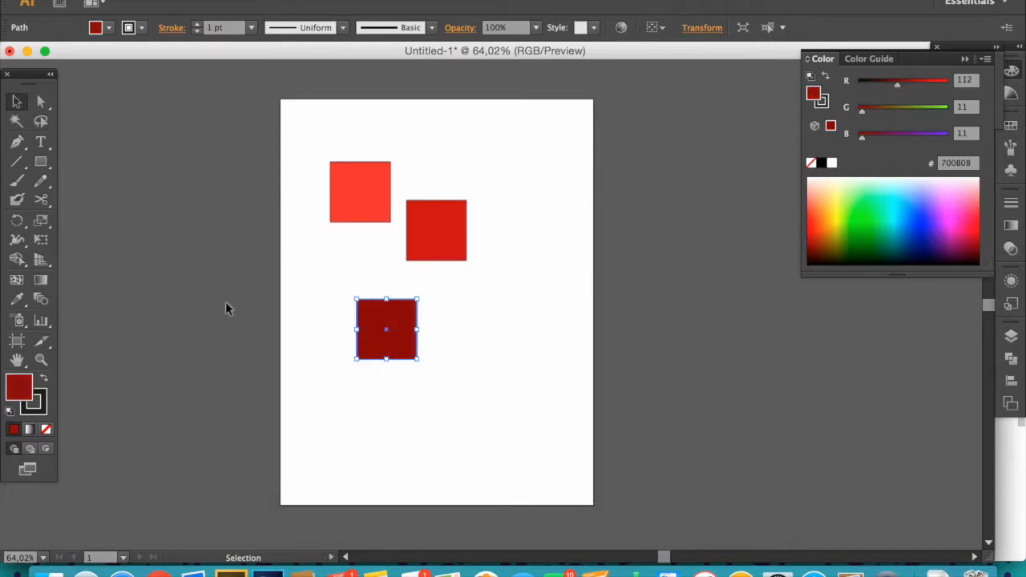
- Rearrange the three squares by moving each to a new spot on the artboard
drag(404, 329, 372, 268)
drag(447, 226, 463, 314)
drag(377, 197, 488, 220)
drag(475, 318, 385, 150)
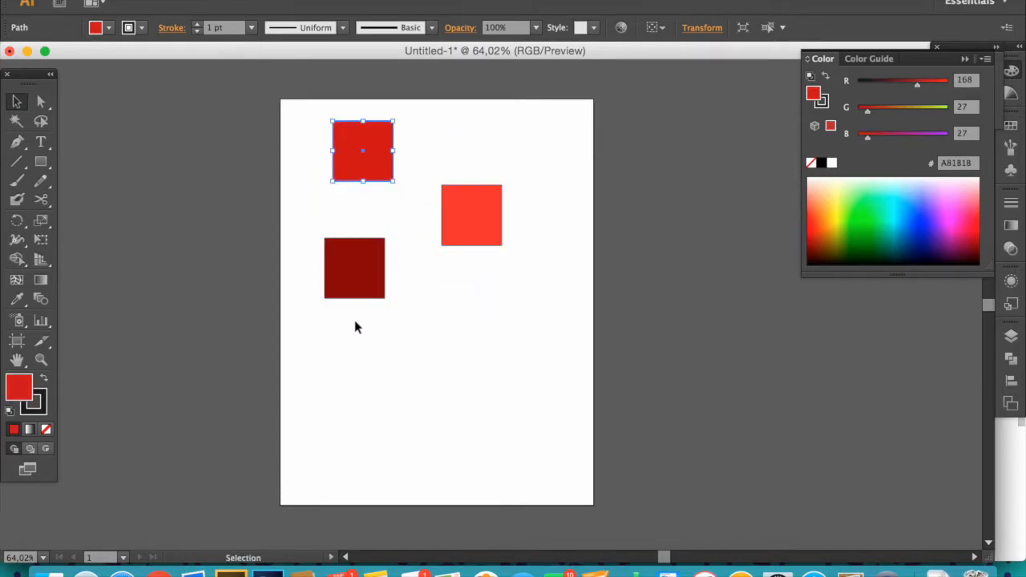
- Zoom in closely on the top A81B1B square and nudge its position with the Selection tool
key(z)
click(442, 253)
click(437, 315)
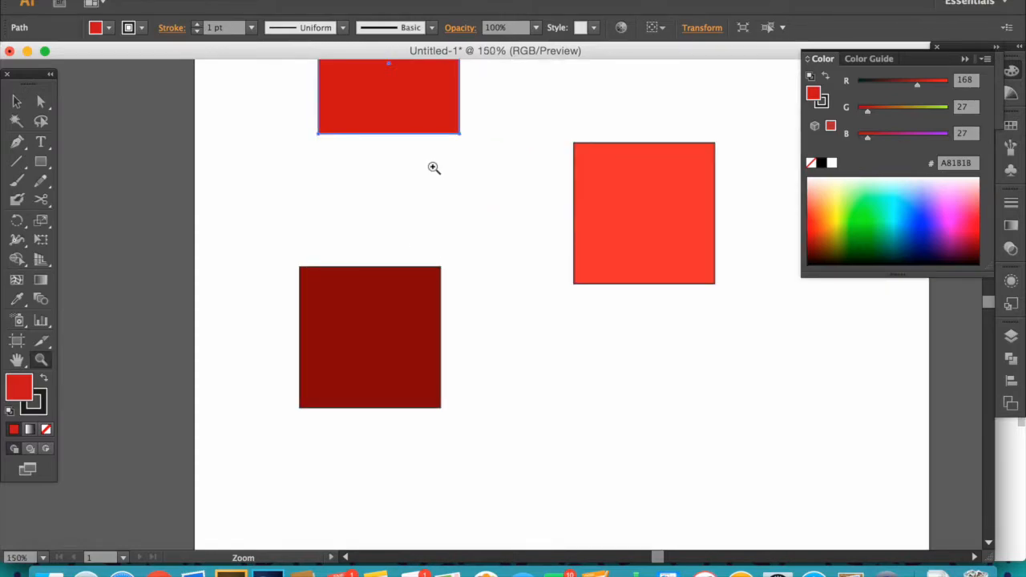
key(v)
drag(412, 110, 402, 204)
click(468, 208)
click(426, 209)
key(z)
drag(264, 72, 517, 177)
click(213, 217)
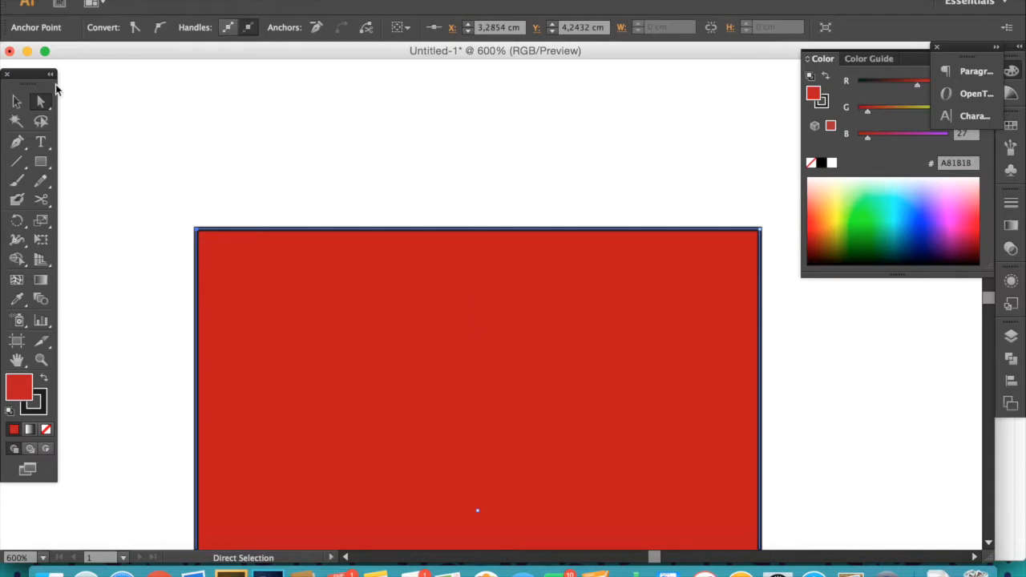
click(16, 101)
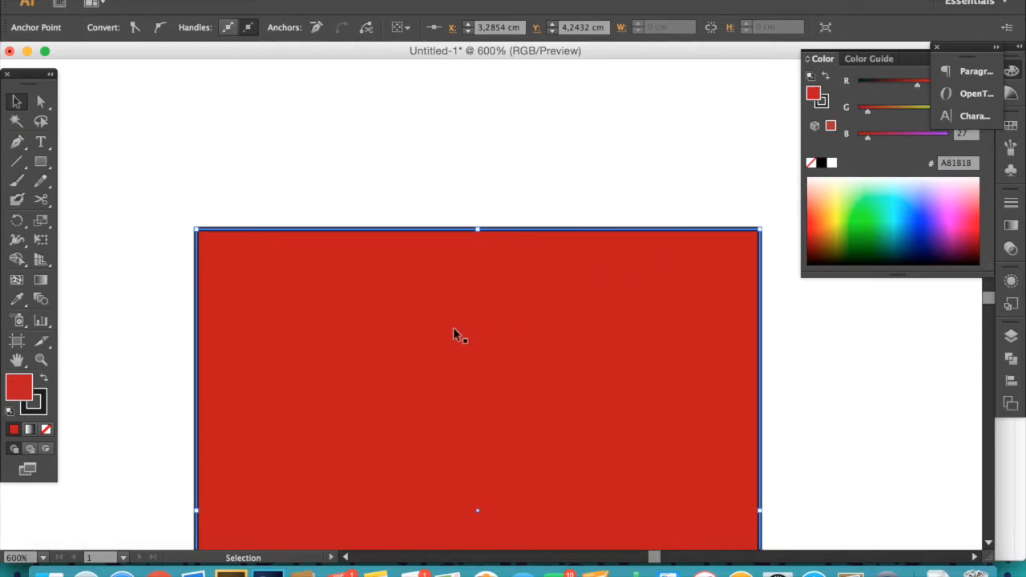
drag(265, 263, 296, 233)
drag(378, 270, 313, 222)
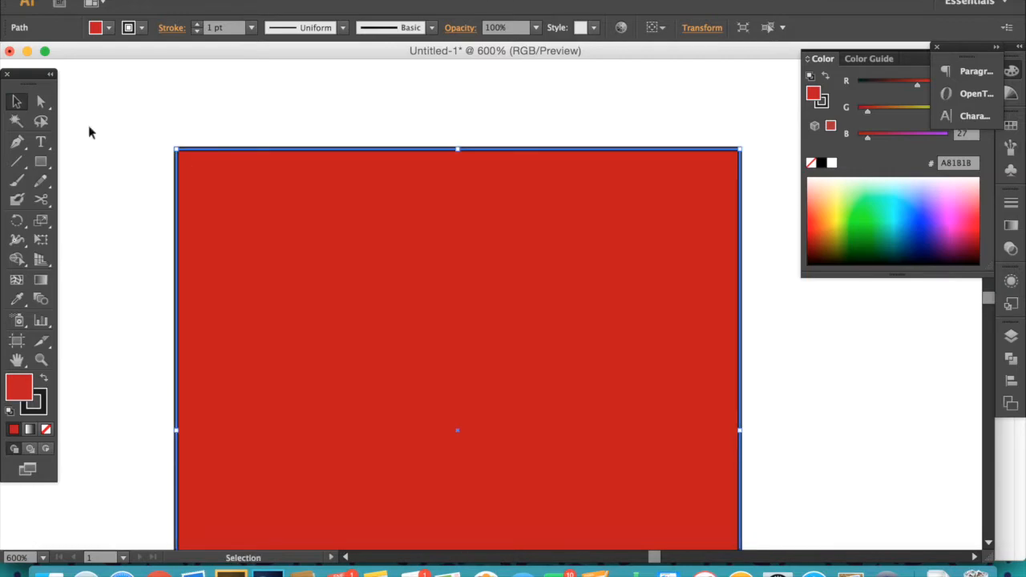
- Zoom in on the square's top-left corner and select its anchor point with Direct Selection
click(41, 102)
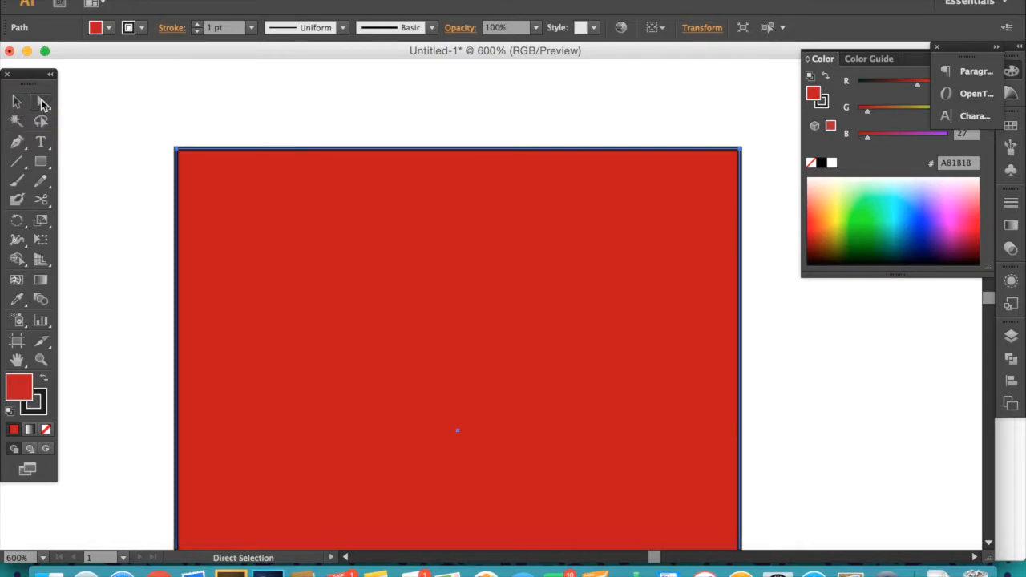
key(z)
drag(126, 107, 323, 233)
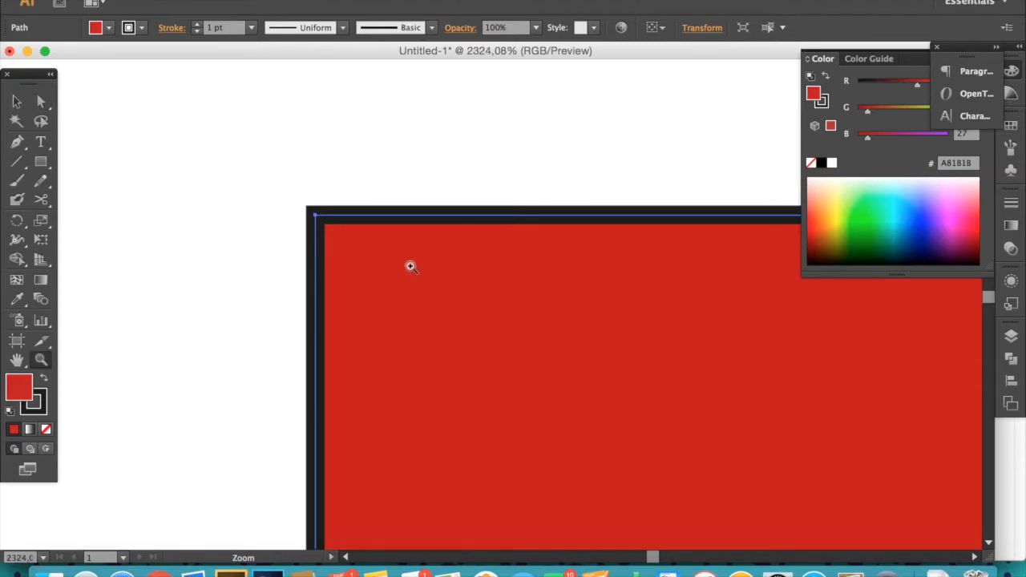
click(41, 102)
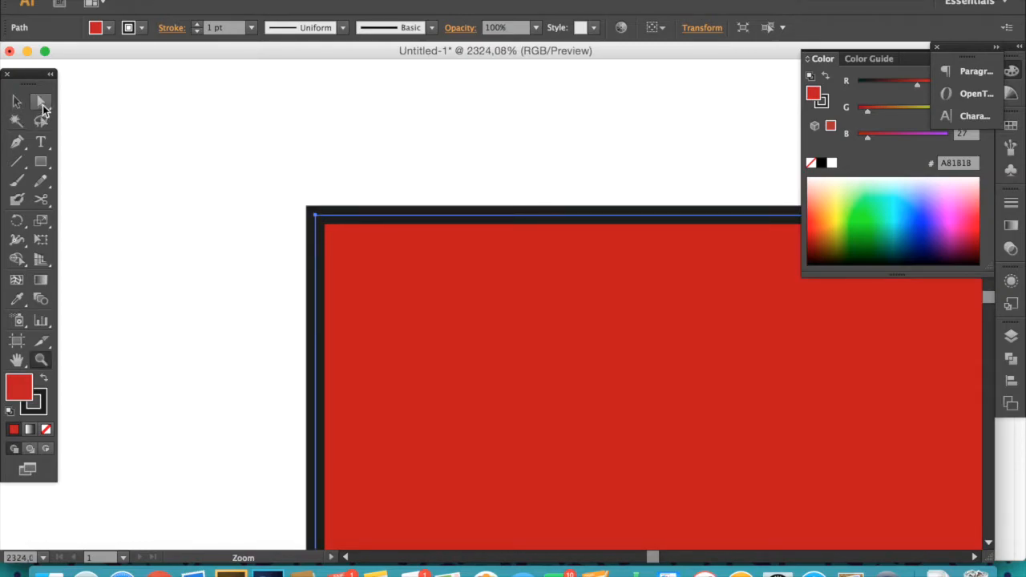
click(317, 220)
click(341, 192)
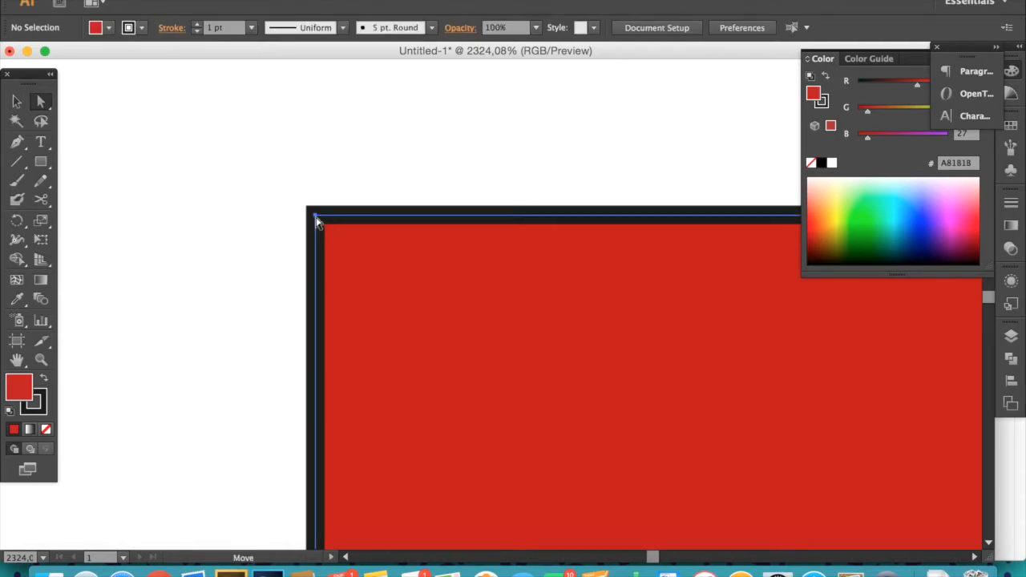
click(319, 221)
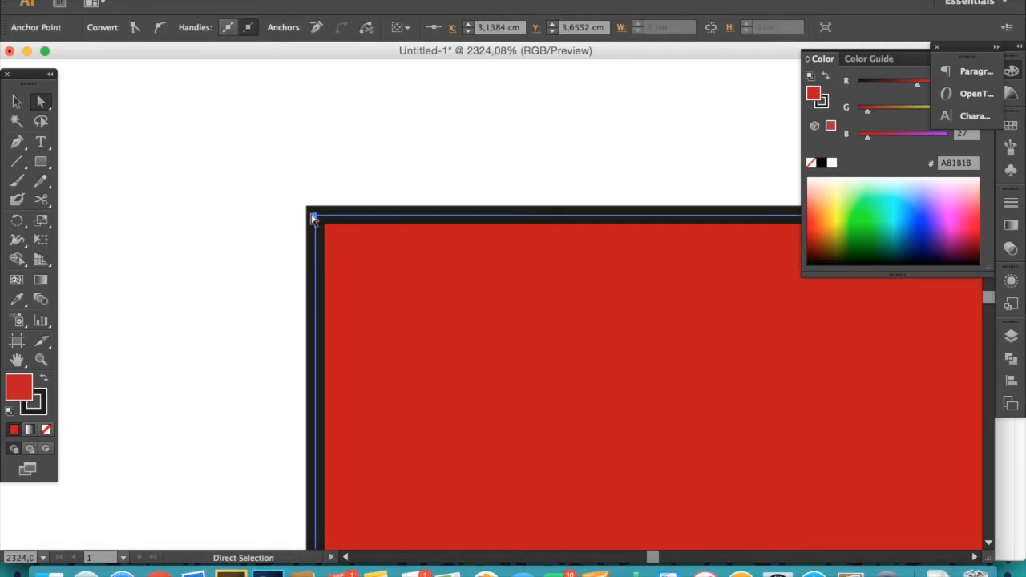
key(space)
drag(675, 285, 301, 277)
drag(810, 340, 324, 321)
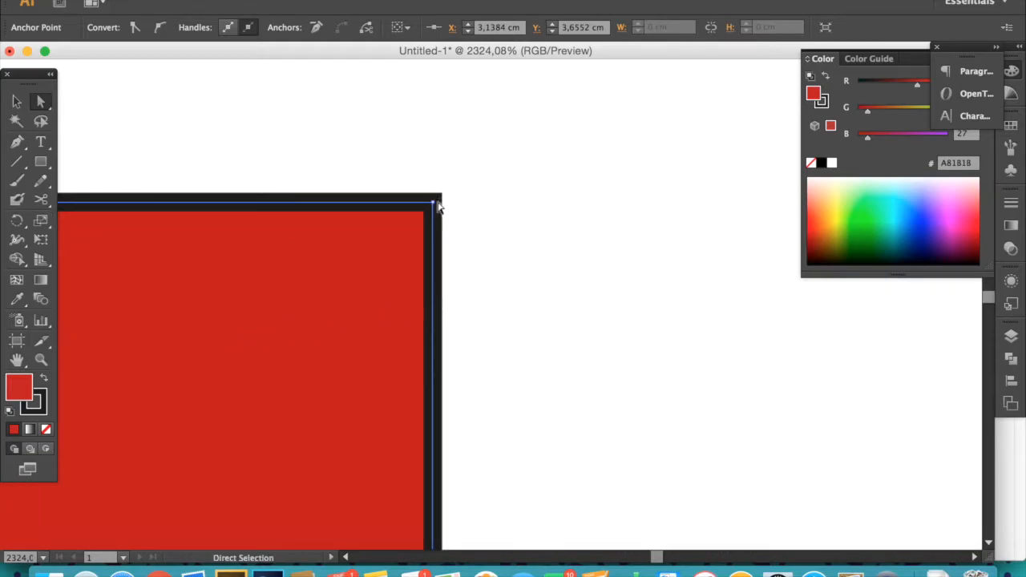
key(space)
drag(148, 249, 564, 284)
drag(369, 271, 536, 285)
drag(281, 275, 516, 246)
- Drag the square's top-left anchor point up and outward with the Direct Selection tool
key(z)
alt+click(469, 278)
alt+click(477, 276)
alt+click(479, 274)
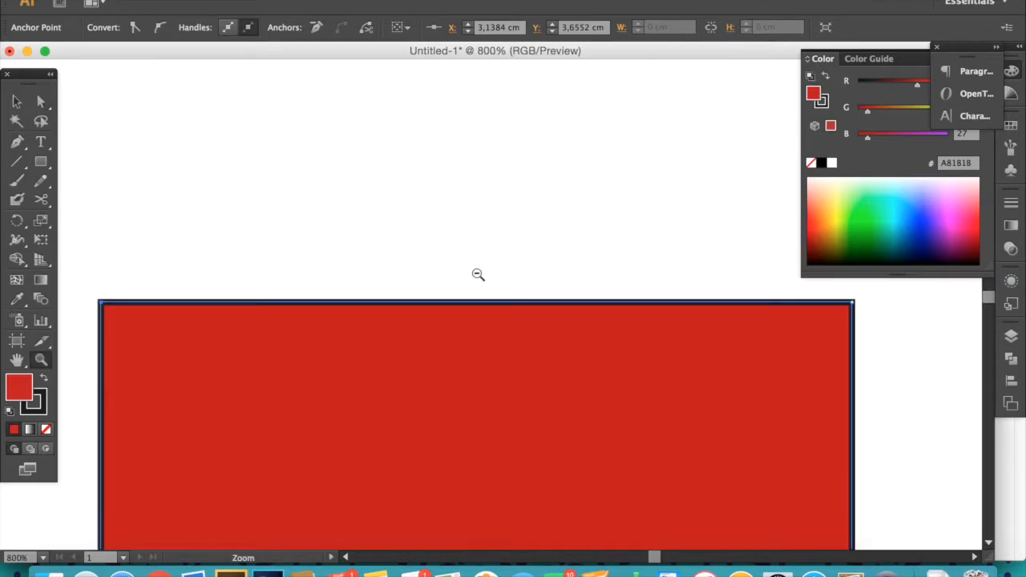
alt+click(479, 273)
alt+click(481, 271)
click(323, 348)
click(547, 318)
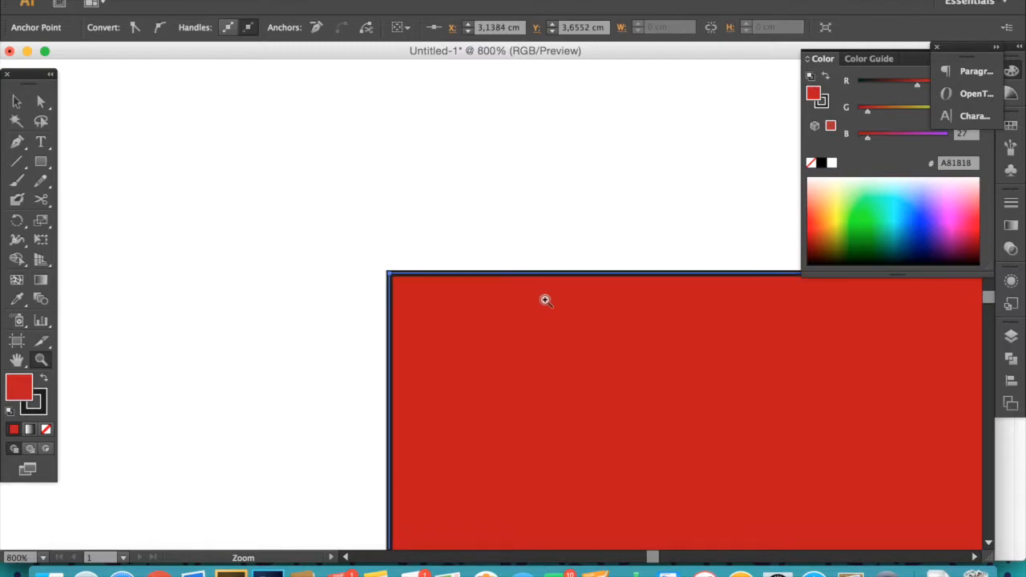
key(a)
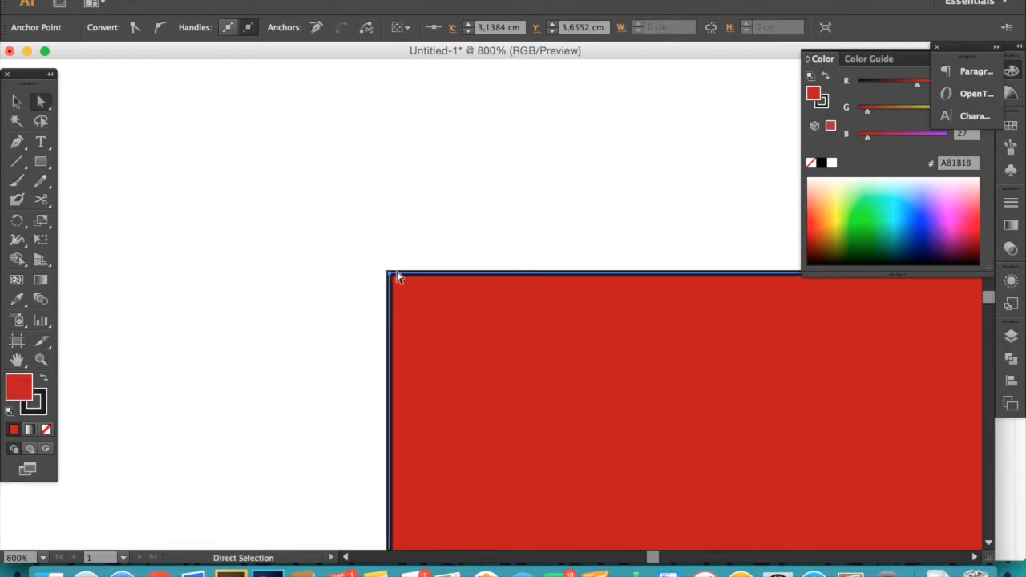
drag(390, 275, 268, 116)
key(z)
alt+click(461, 314)
alt+click(460, 314)
alt+click(468, 318)
alt+click(469, 317)
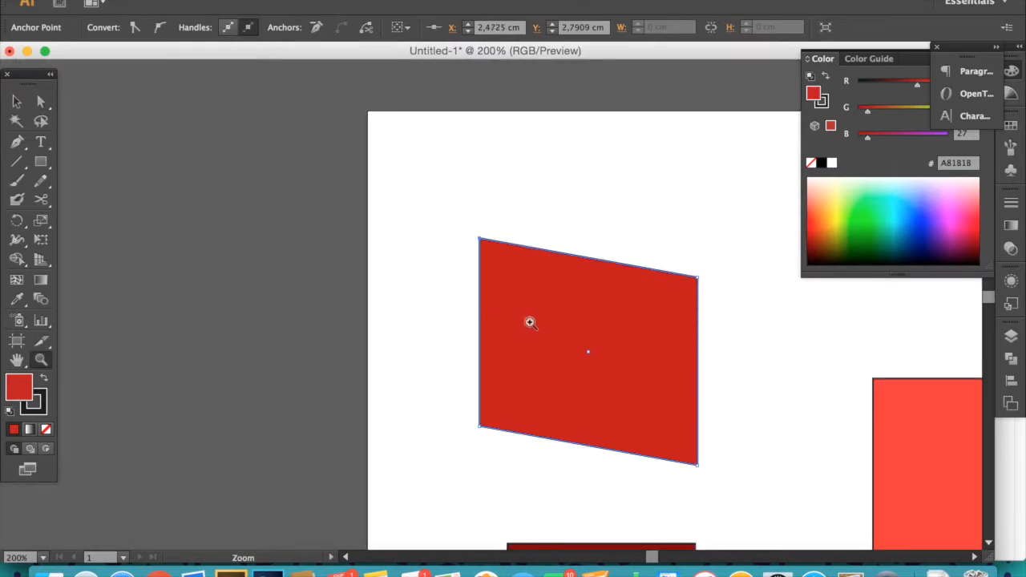
- Drag the bottom-left, top-right and bottom-right anchor points to distort the square into an irregular quadrilateral
drag(577, 322, 399, 316)
key(a)
drag(305, 425, 252, 491)
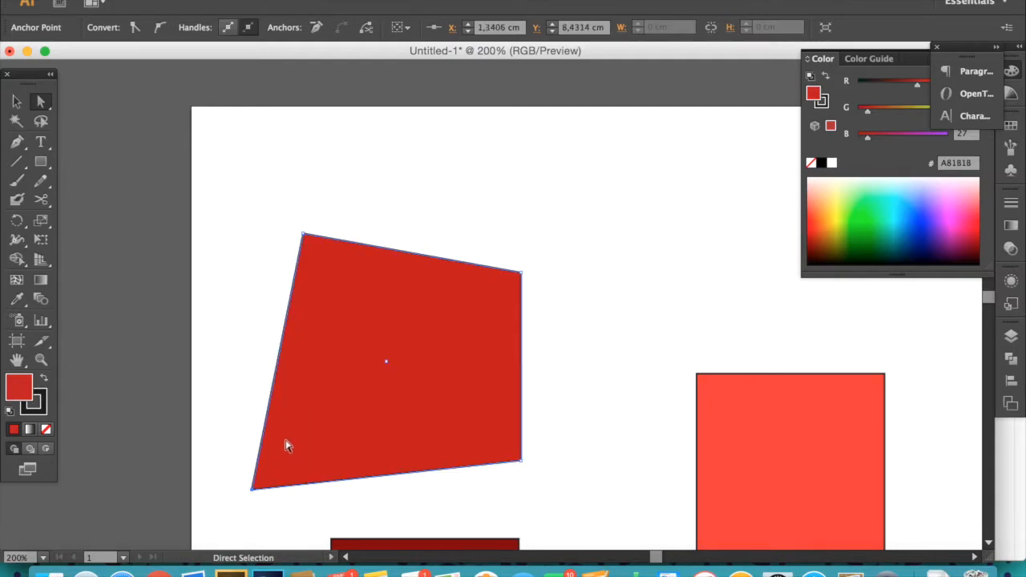
drag(697, 294, 713, 294)
drag(541, 277, 540, 186)
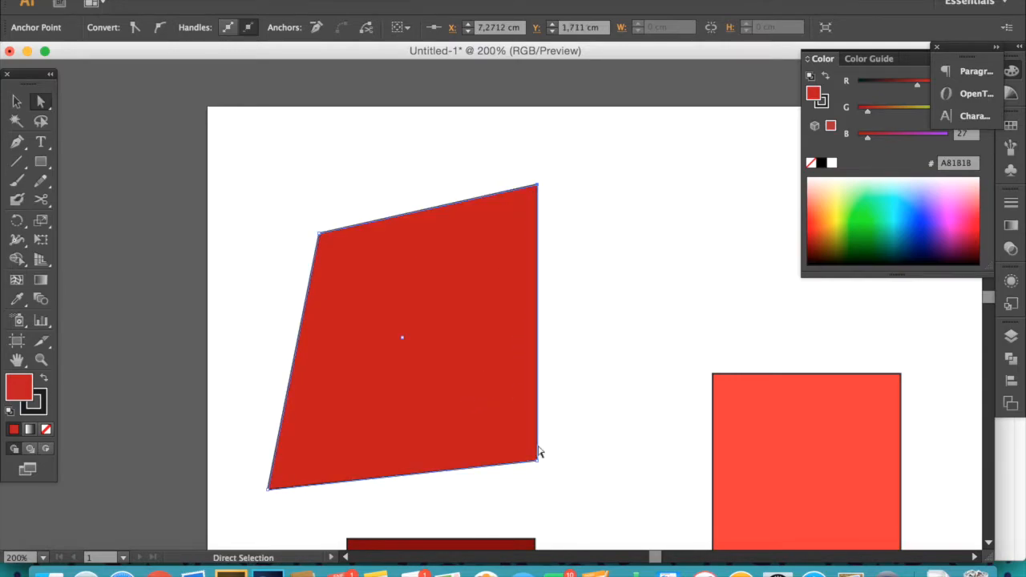
drag(538, 465, 539, 313)
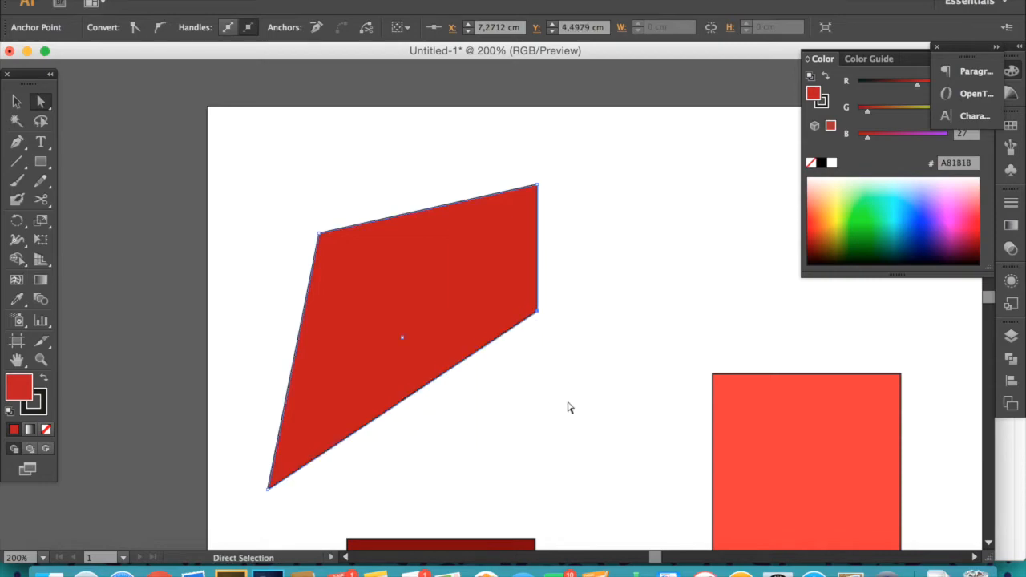
click(528, 463)
key(v)
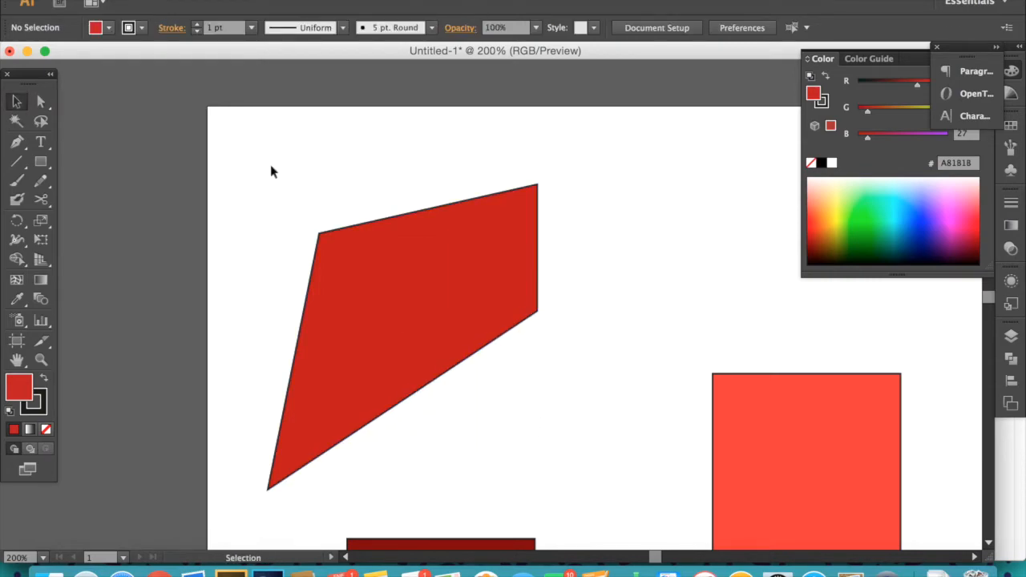
drag(225, 193, 557, 307)
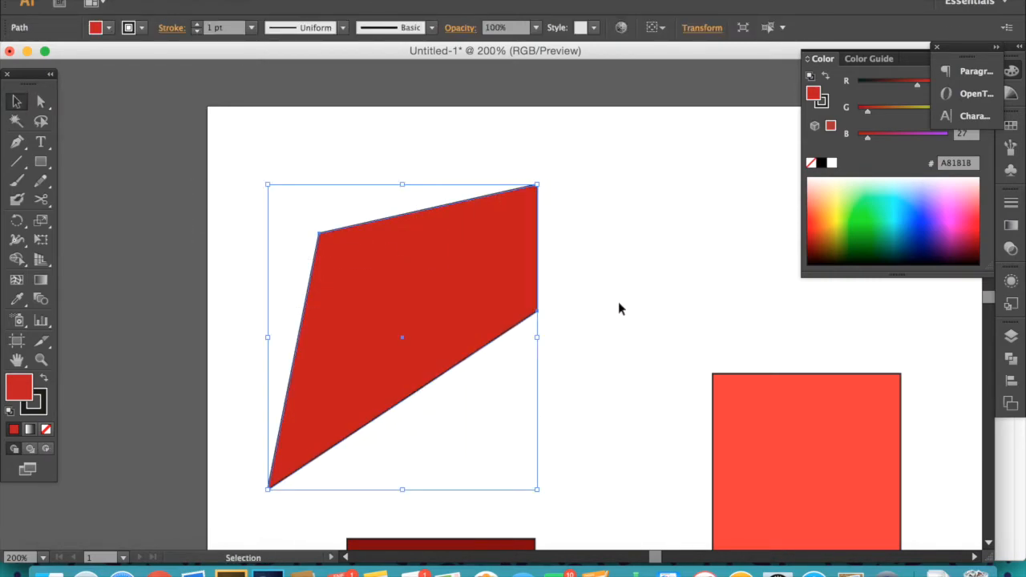
click(656, 307)
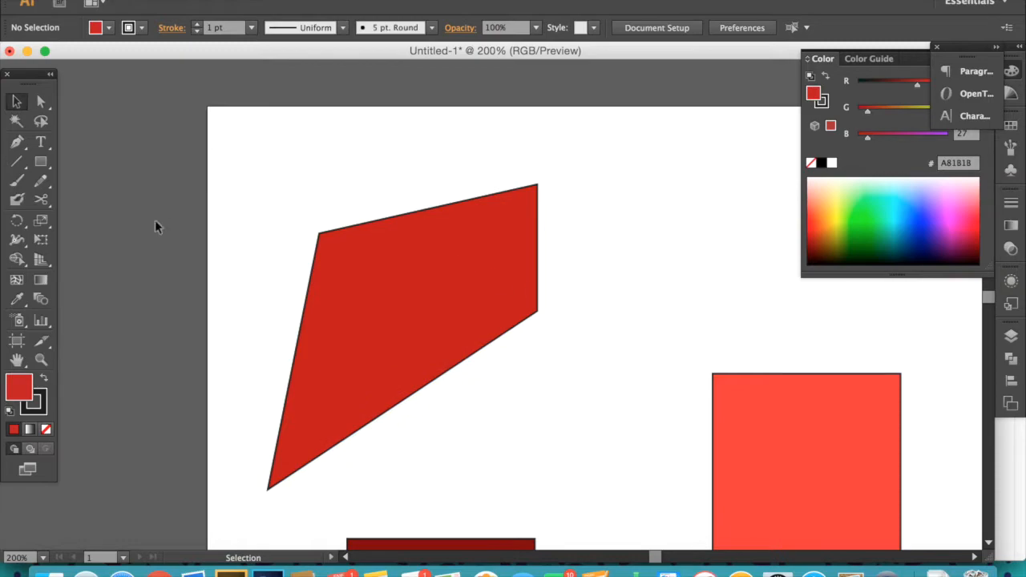
- Move the light red square and enlarge it by dragging a corner of its bounding box
drag(744, 402, 432, 234)
click(506, 297)
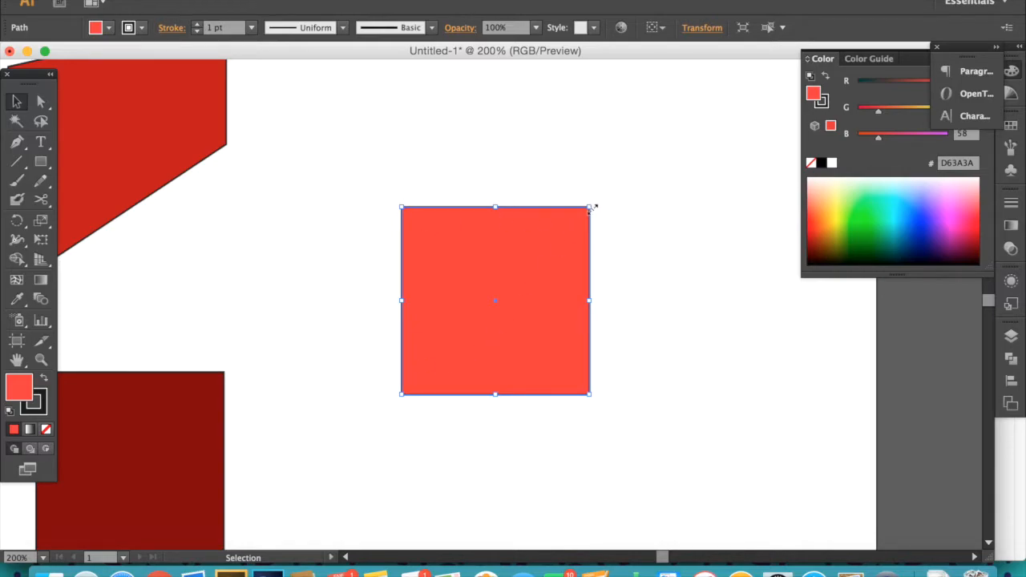
drag(593, 207, 501, 390)
key(space)
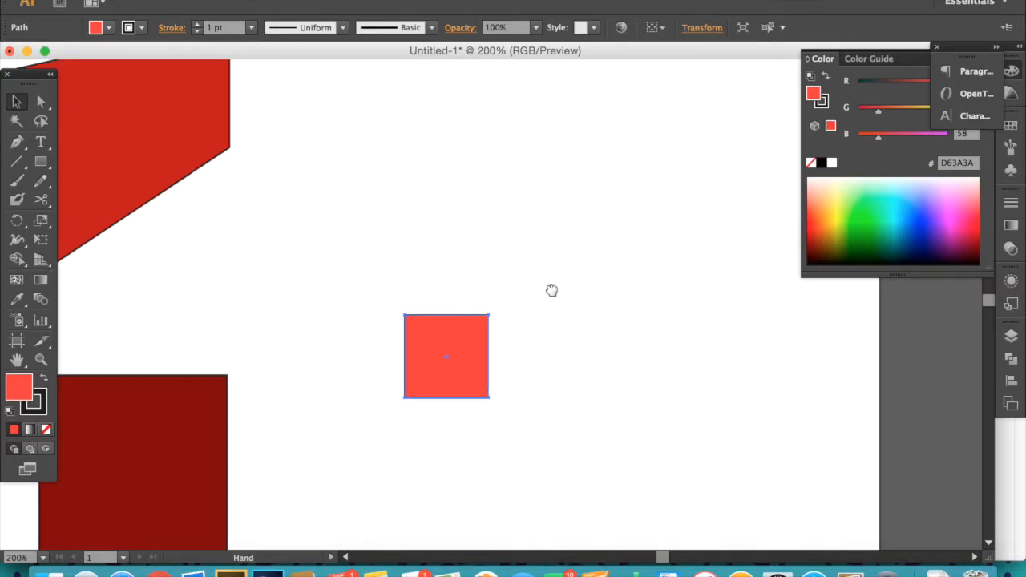
drag(550, 291, 537, 381)
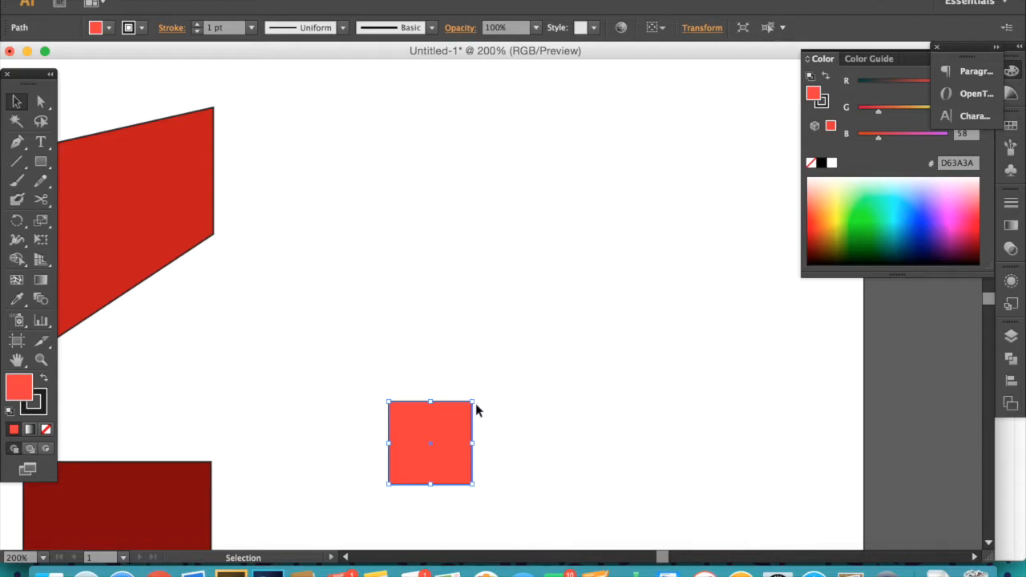
drag(473, 402, 698, 190)
click(374, 480)
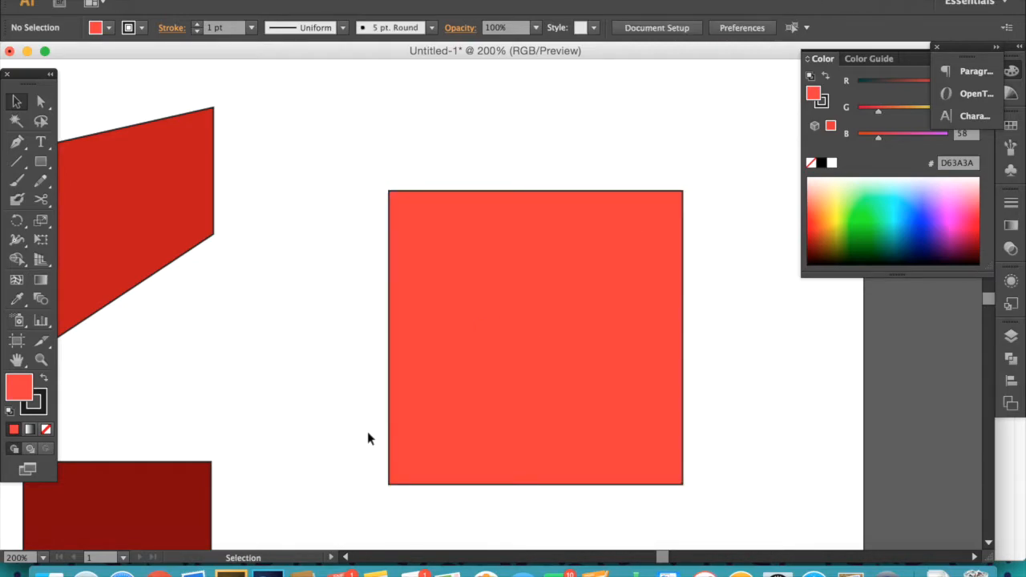
- Rotate the light red square about 45 degrees by dragging outside a corner handle
click(527, 246)
scroll(568, 301, right, 5)
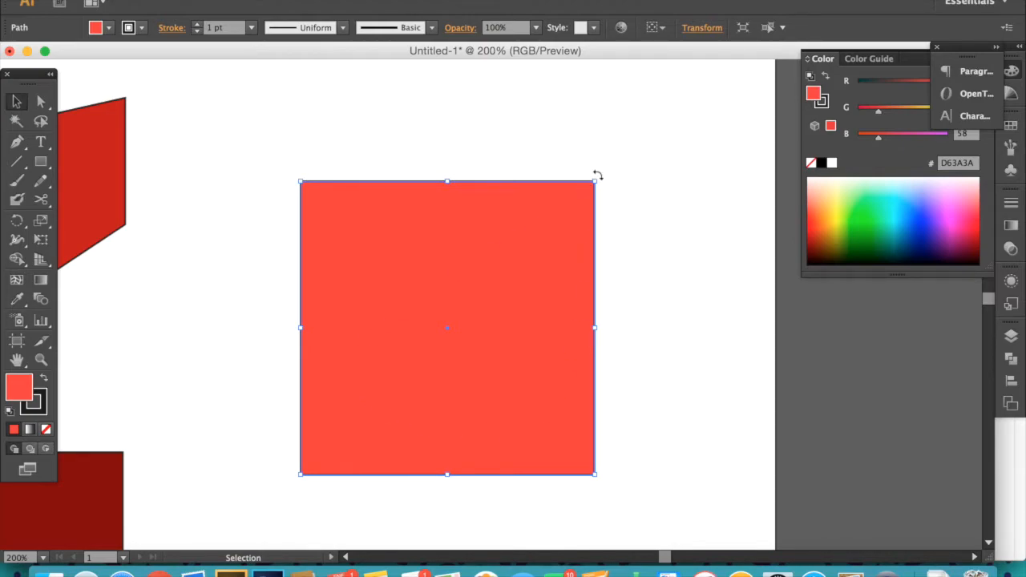
drag(597, 175, 609, 347)
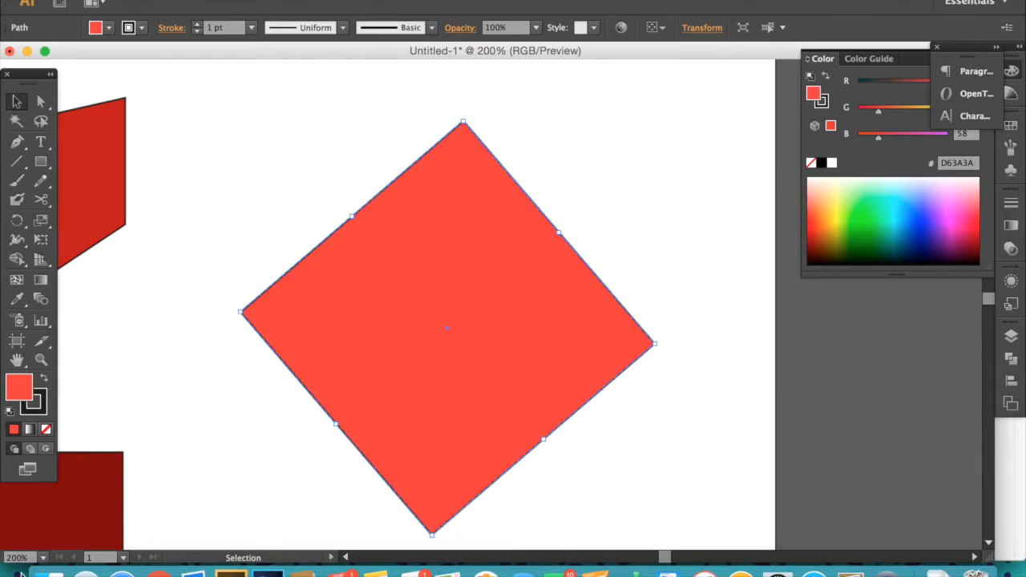
- Shrink the rotated square from a corner handle and move it up beside the distorted shape
drag(656, 344, 487, 328)
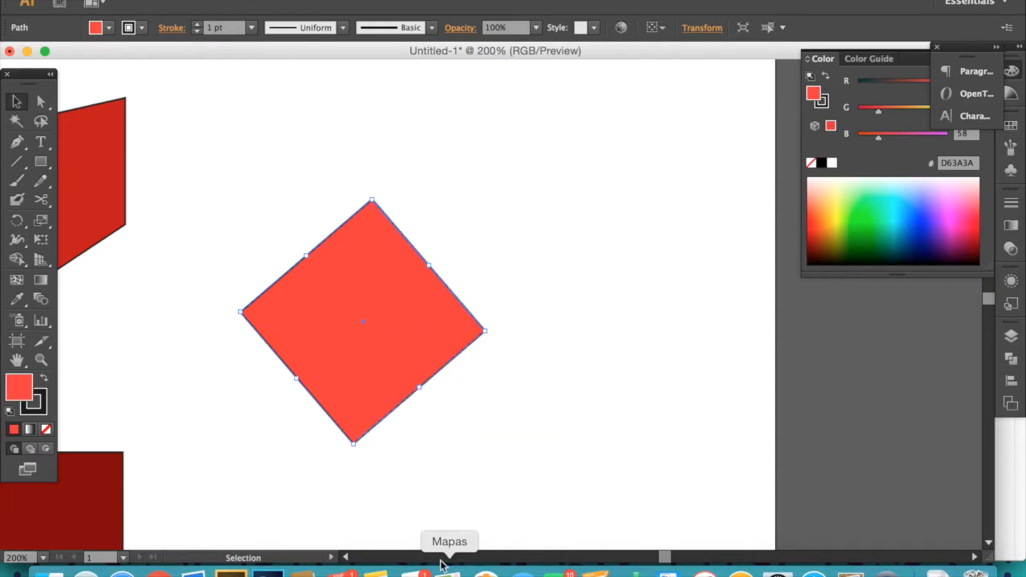
click(489, 428)
drag(475, 369, 574, 441)
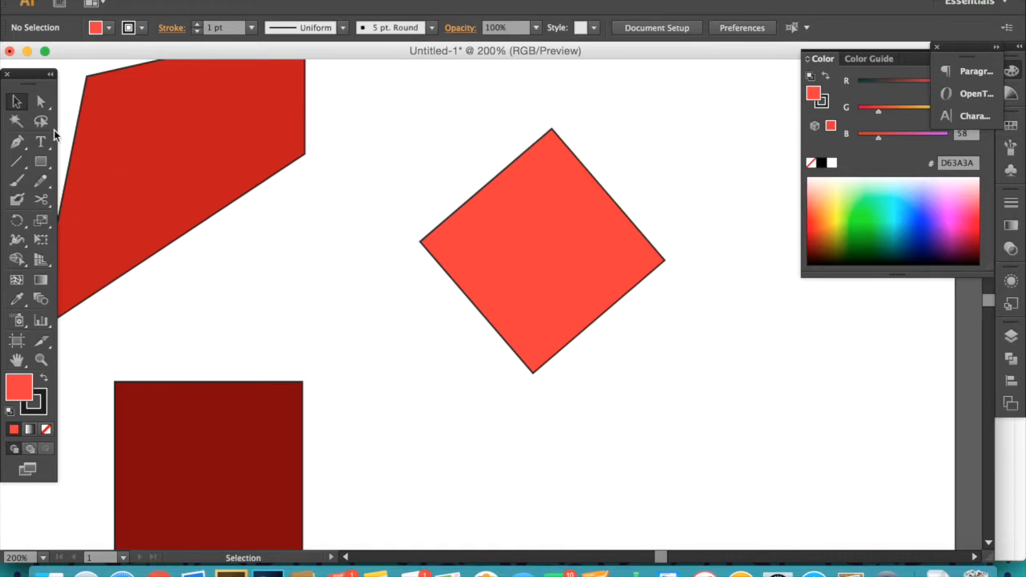
- Zoom out to the whole artboard and move the rotated square closer to the other shapes
key(z)
alt+click(546, 309)
alt+click(545, 316)
alt+click(544, 297)
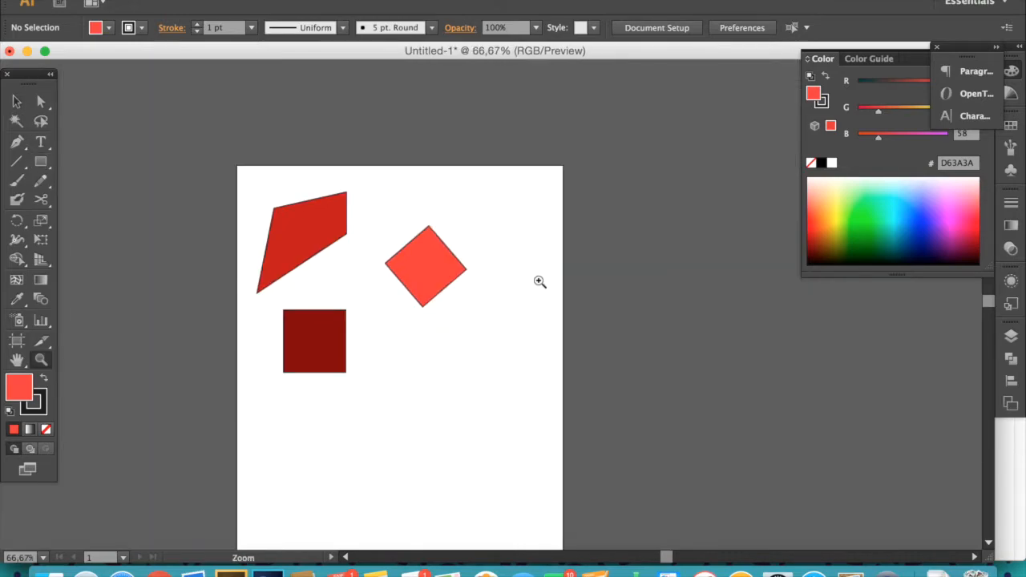
key(v)
drag(424, 270, 356, 276)
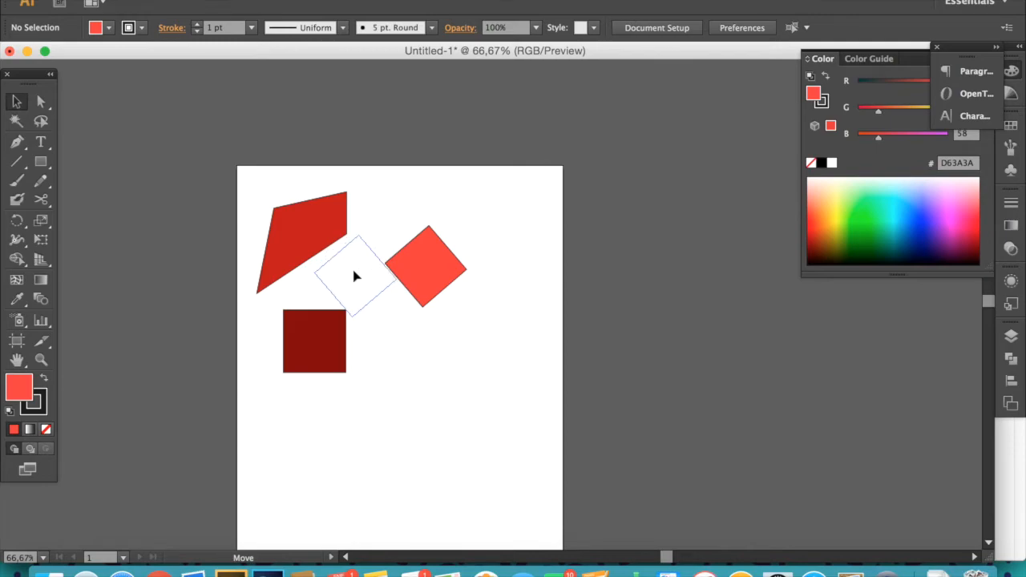
- Select all three shapes and move them off the artboard to its left side
drag(178, 137, 408, 362)
drag(302, 271, 118, 281)
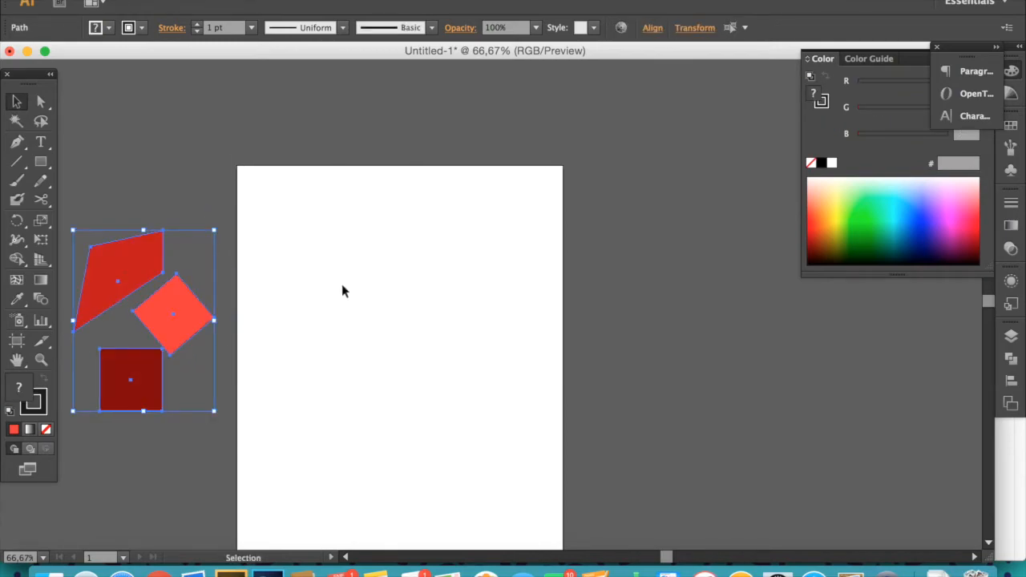
click(342, 286)
- Zoom into the empty artboard, start a Pen path with a curved segment, and set the fill to None
key(z)
click(449, 268)
click(416, 357)
click(407, 394)
key(space)
mouse_move(529, 311)
mouse_down()
mouse_move(415, 289)
mouse_move(373, 307)
mouse_move(405, 325)
mouse_up()
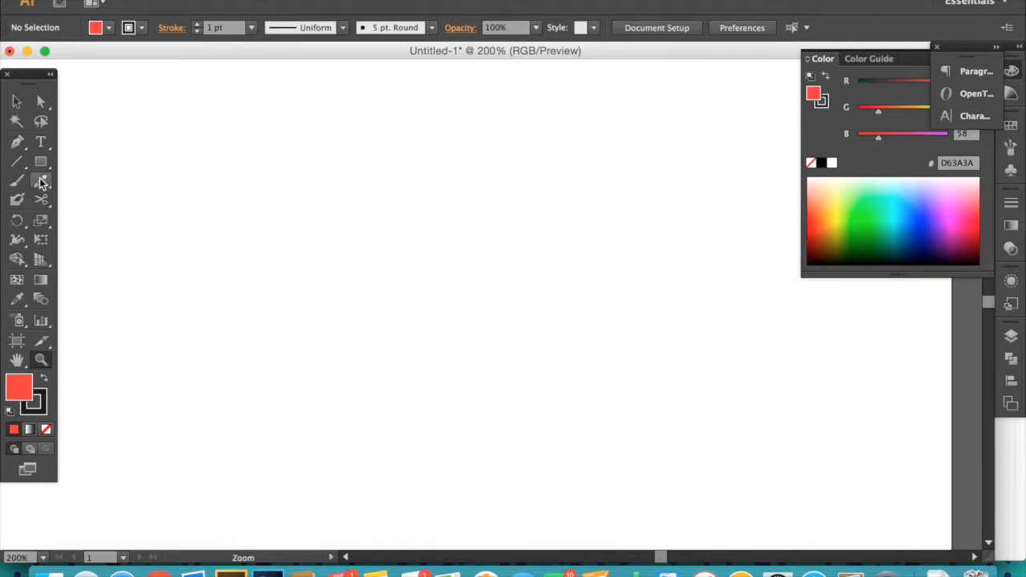
click(17, 142)
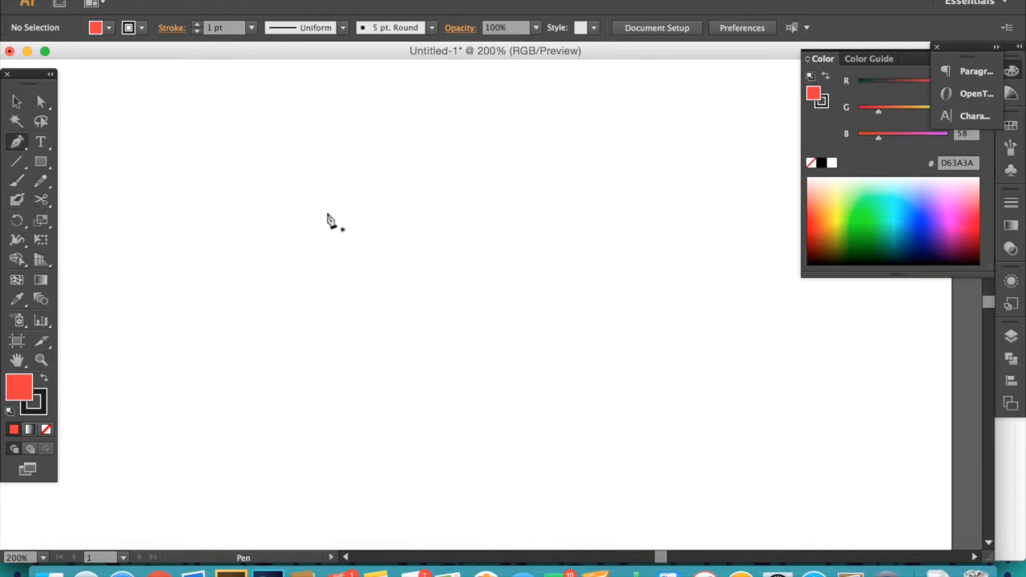
click(296, 230)
drag(367, 188, 384, 138)
click(369, 190)
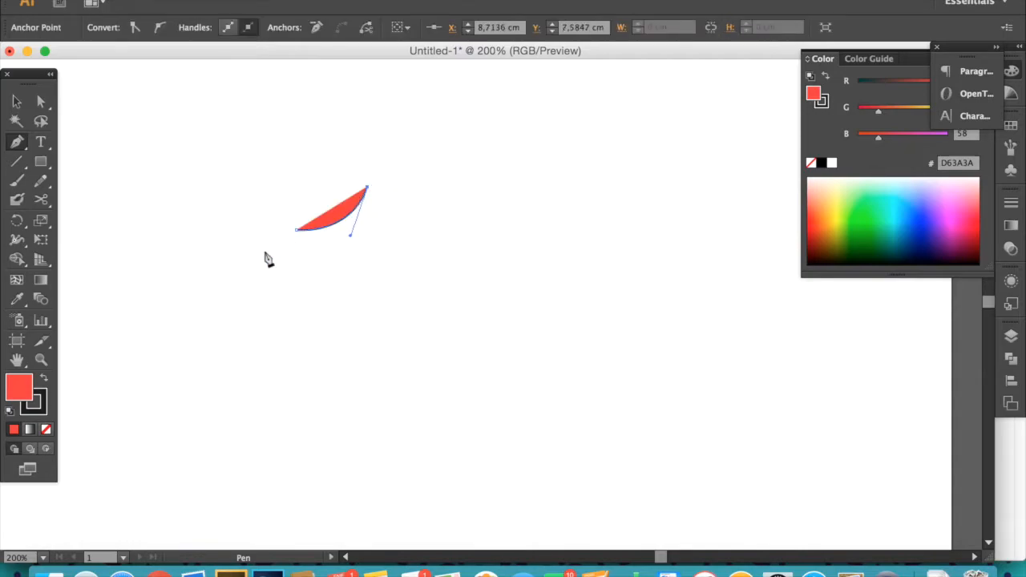
click(46, 429)
- Continue the Pen path with more curved and straight segments, adding corner points around the shape
click(439, 230)
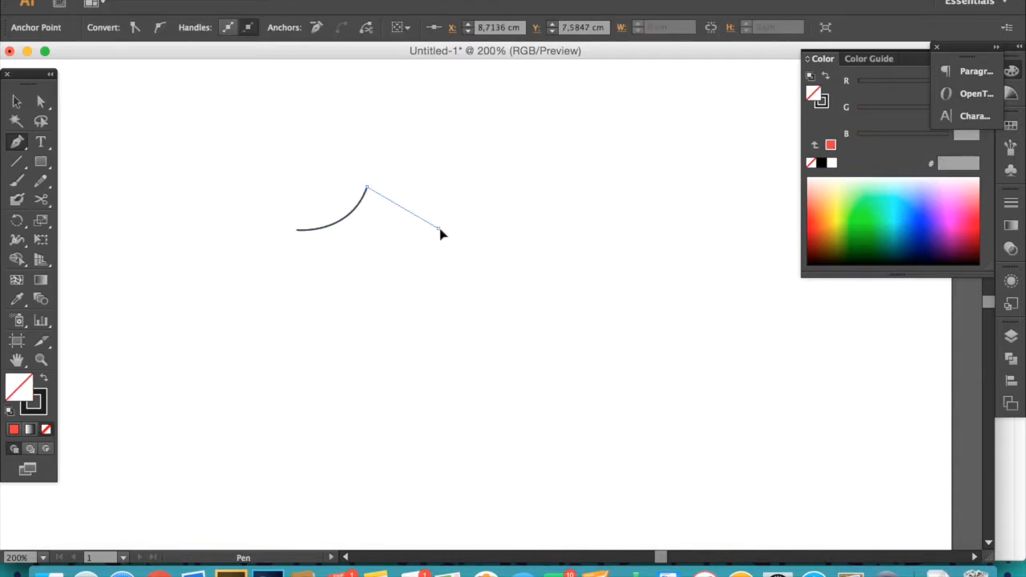
drag(467, 311, 545, 327)
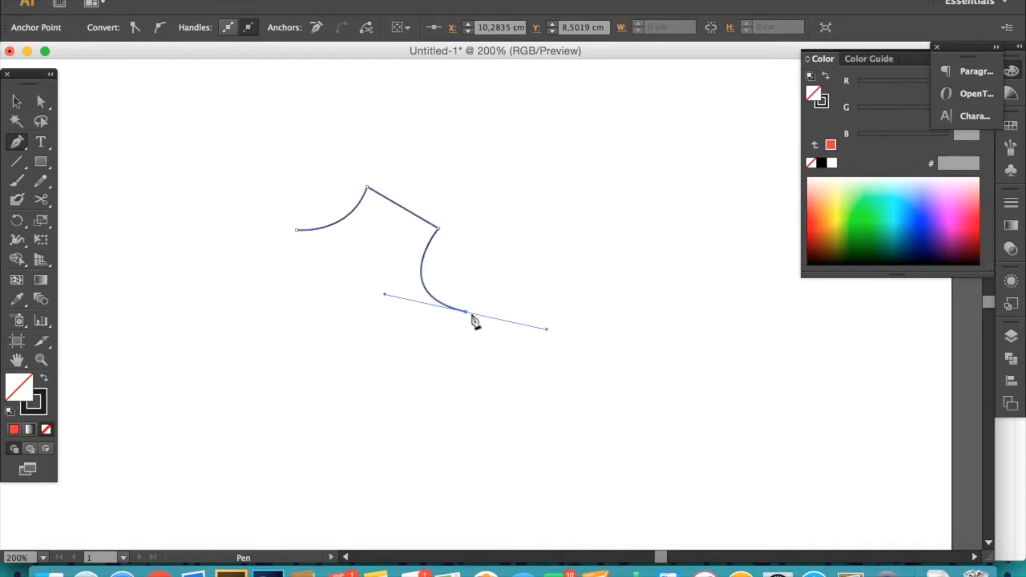
click(467, 312)
drag(513, 215, 601, 194)
click(514, 215)
click(627, 312)
click(544, 405)
click(287, 337)
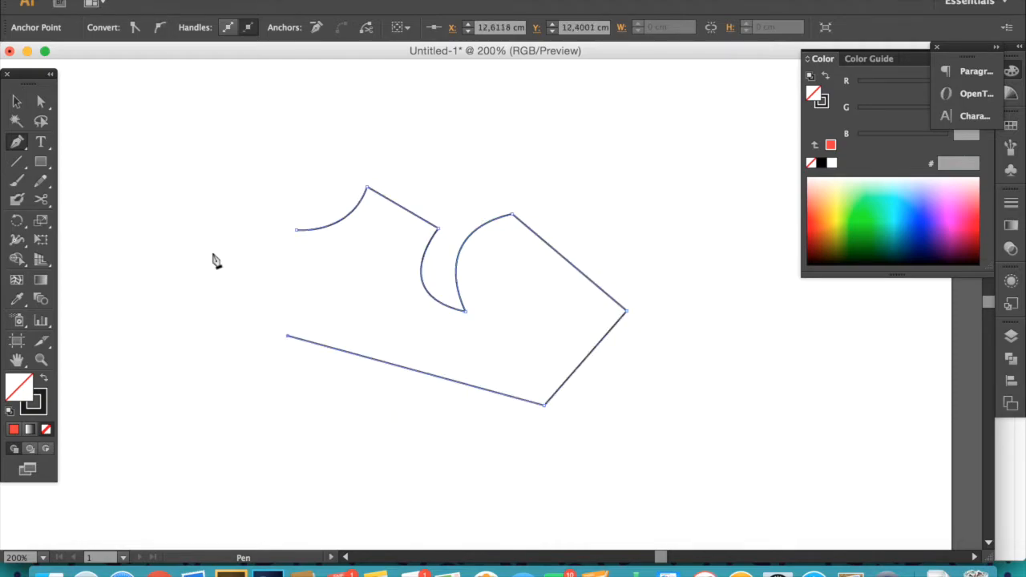
- Add a final curved point and close the Pen path on its starting anchor, then exit to Selection
drag(268, 240, 215, 198)
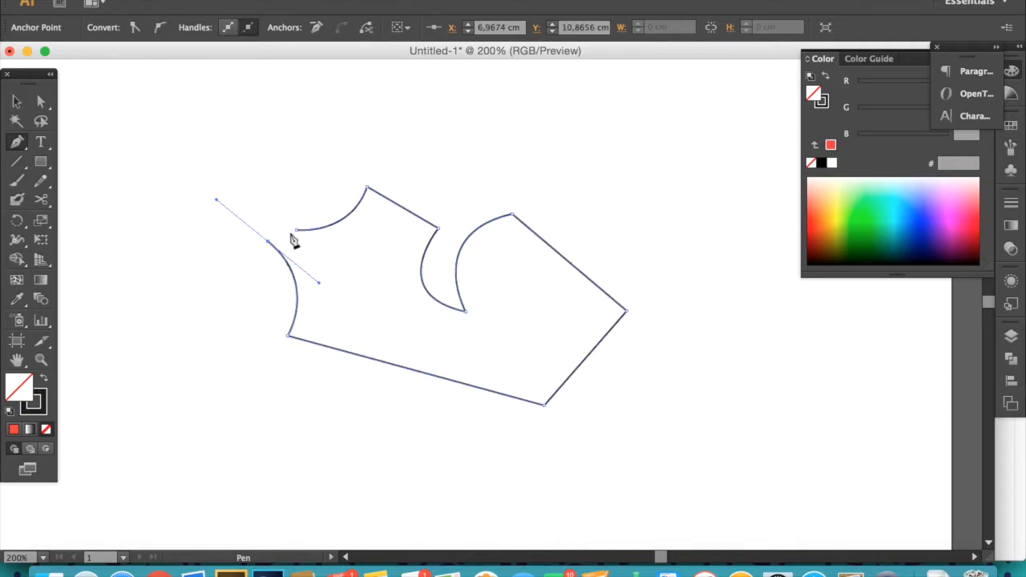
click(269, 241)
click(274, 176)
click(298, 231)
drag(300, 233, 327, 232)
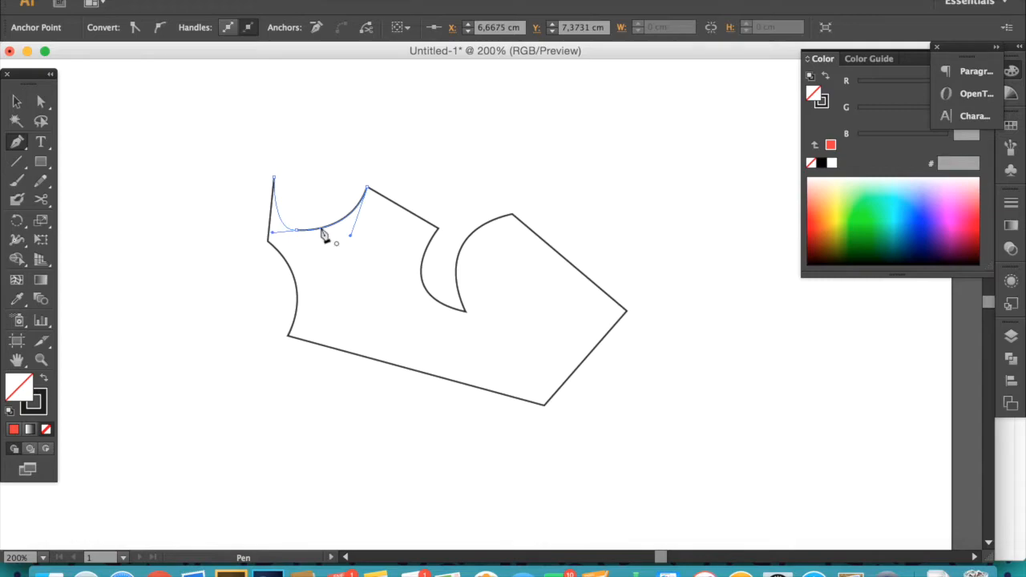
click(16, 102)
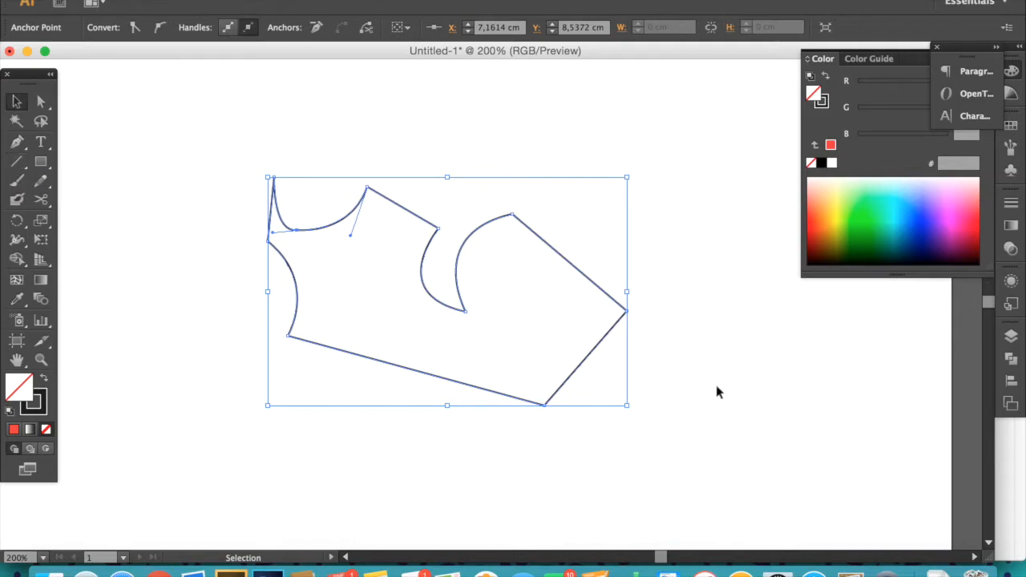
- Move the closed pen-drawn shape to the left and switch back to the Pen tool
click(441, 285)
drag(457, 275, 190, 389)
click(17, 142)
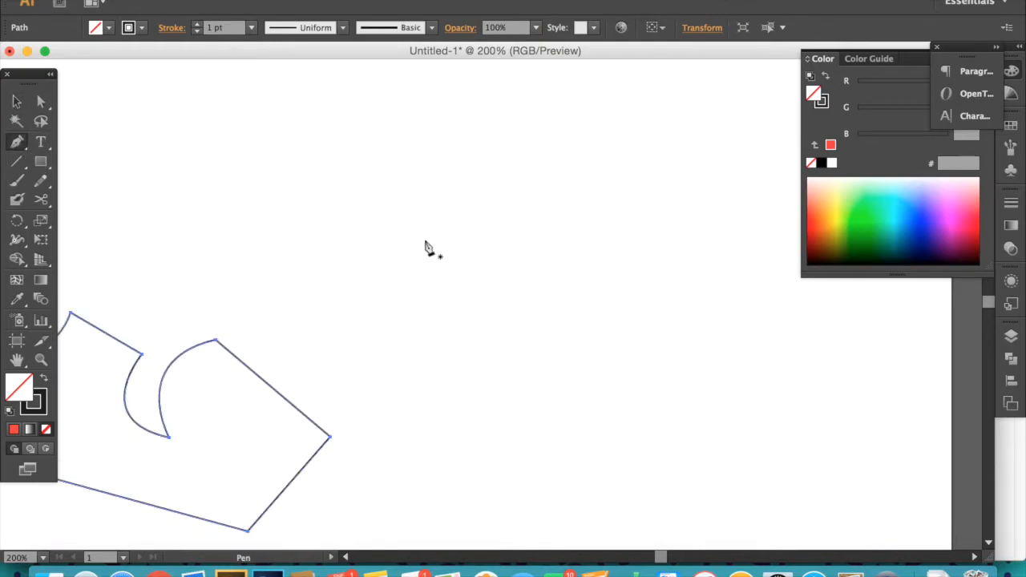
- Draw a second Pen path with two straight segments followed by two curved segments
click(427, 227)
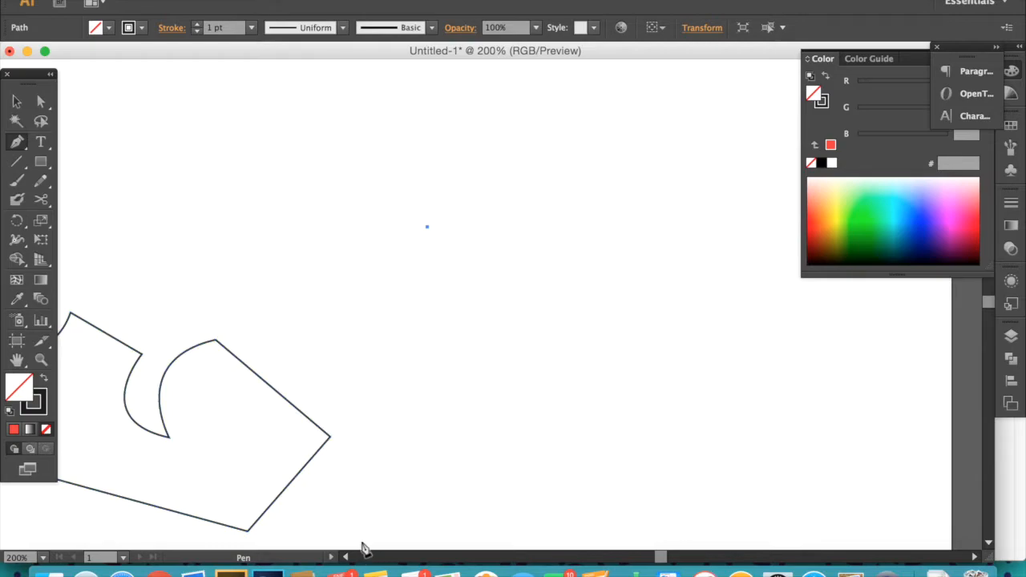
click(610, 154)
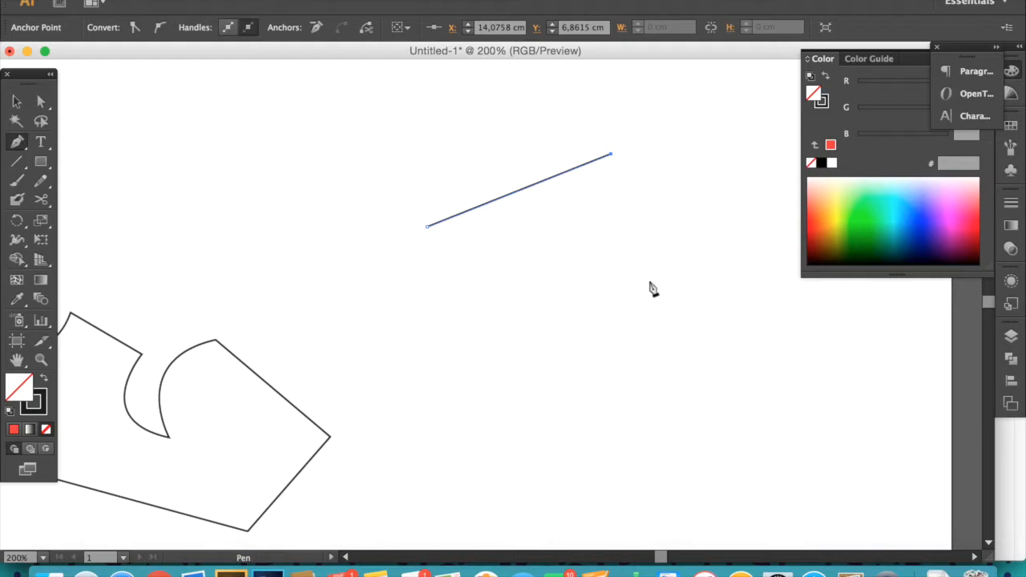
click(710, 280)
click(719, 391)
drag(726, 401, 797, 440)
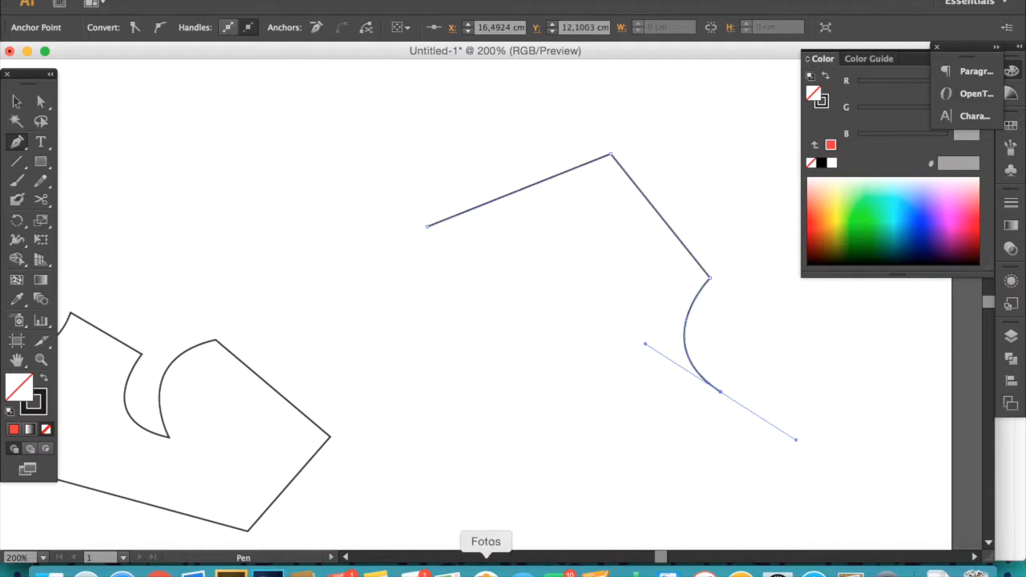
click(592, 470)
drag(594, 475, 537, 359)
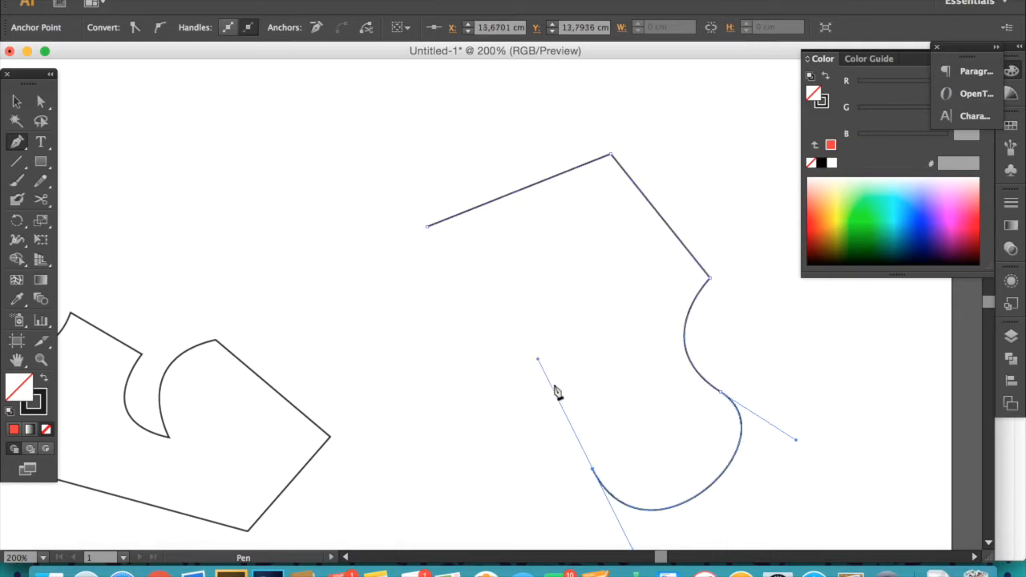
click(594, 475)
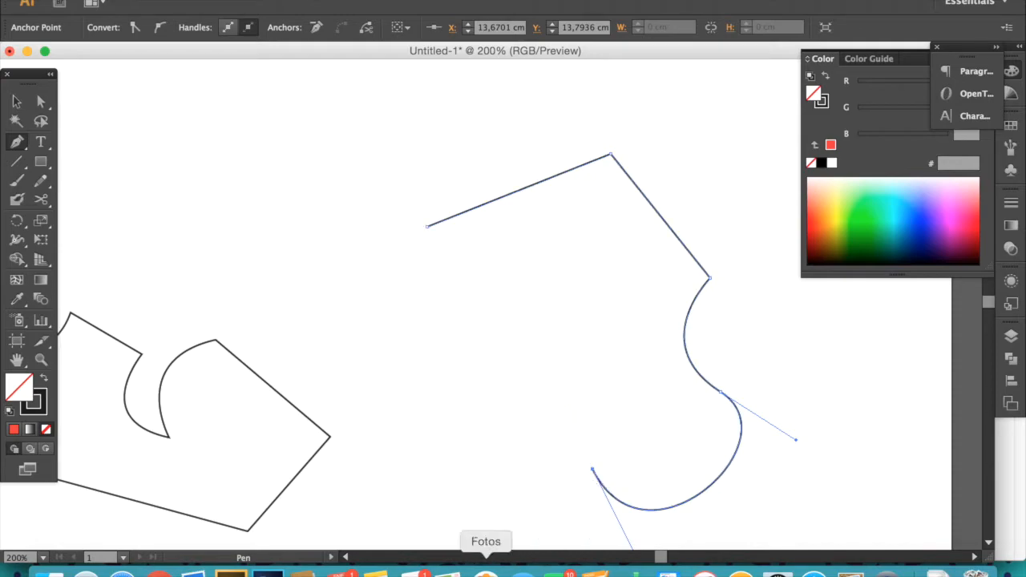
- Add a straight point, a curved point and a final corner, then close the second path on its start anchor
click(602, 356)
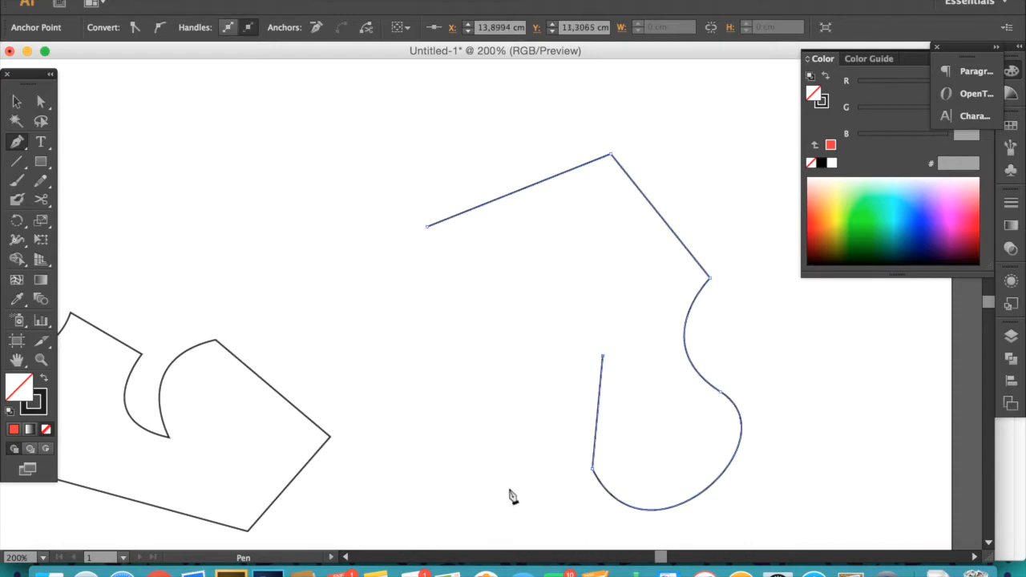
click(479, 435)
drag(481, 439, 438, 522)
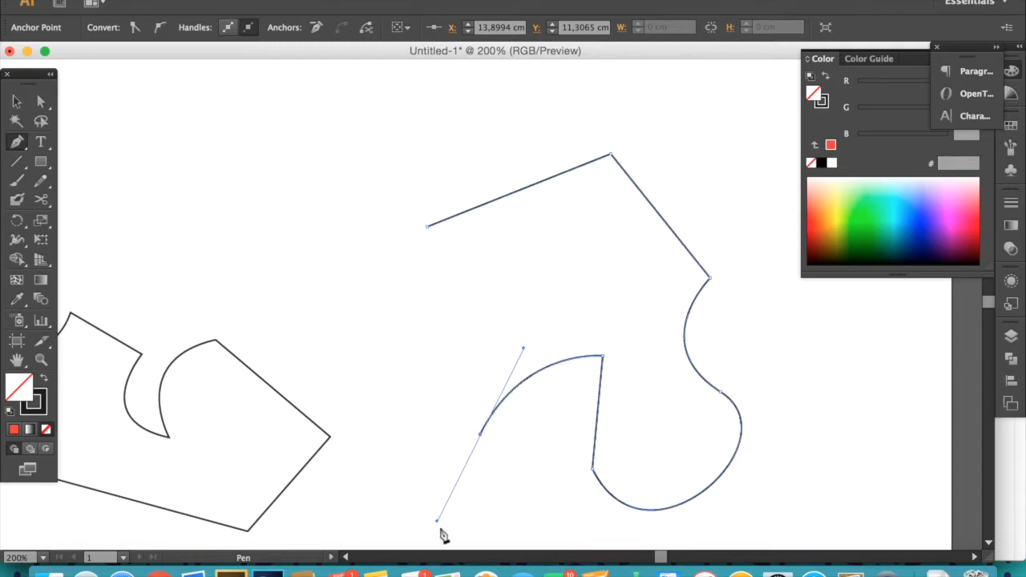
click(480, 437)
click(316, 308)
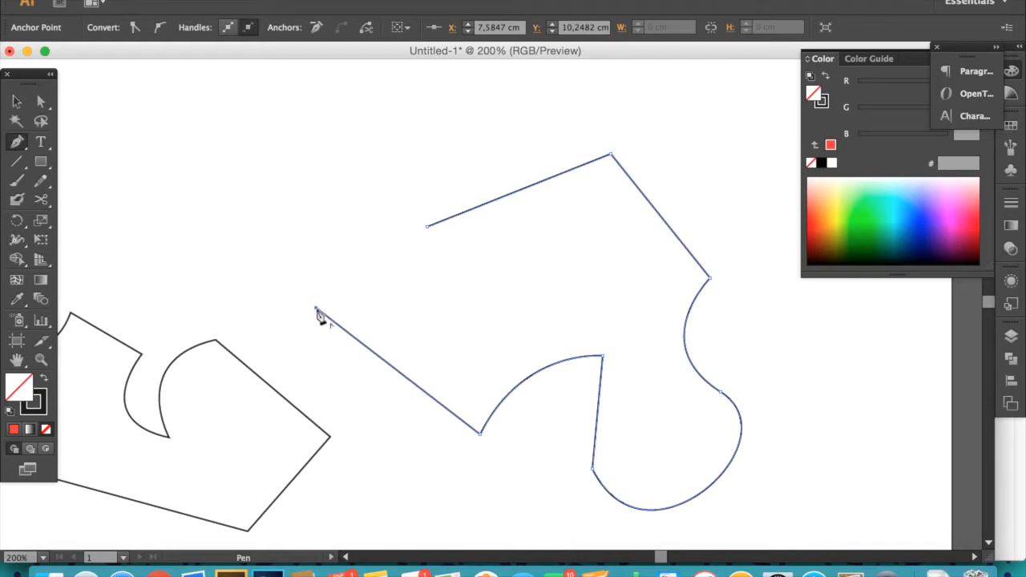
click(427, 228)
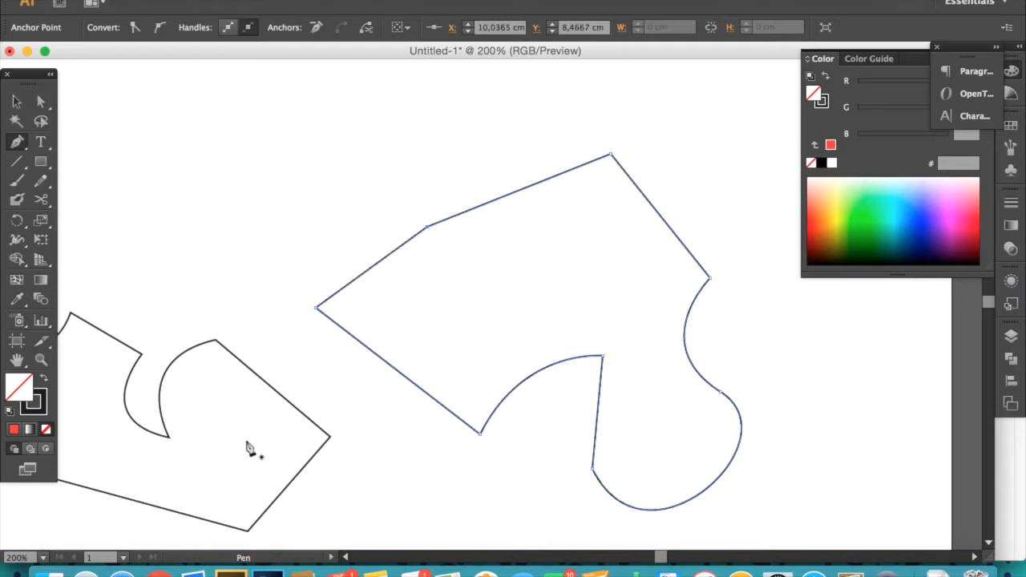
click(17, 102)
- Zoom out slightly, then rotate the second pen shape and move it upward
key(z)
alt+click(493, 292)
key(v)
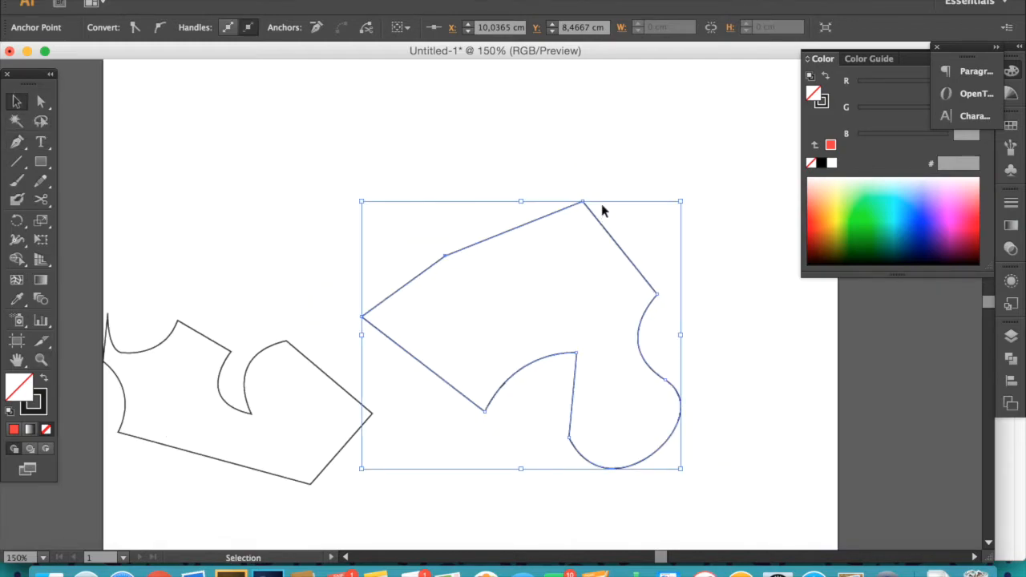
drag(680, 200, 362, 365)
drag(460, 358, 444, 232)
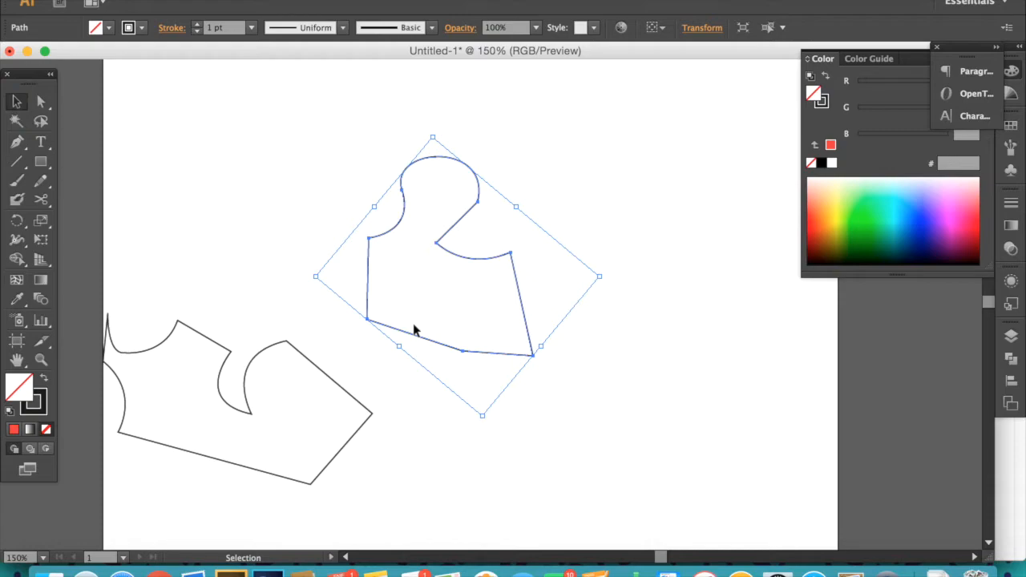
key(super)
key(super)
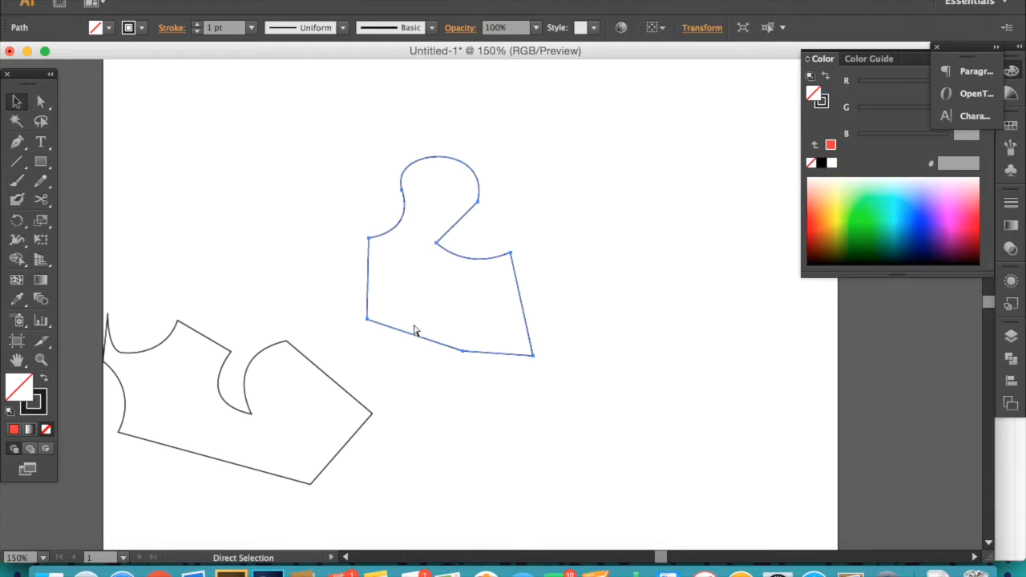
key(super+v)
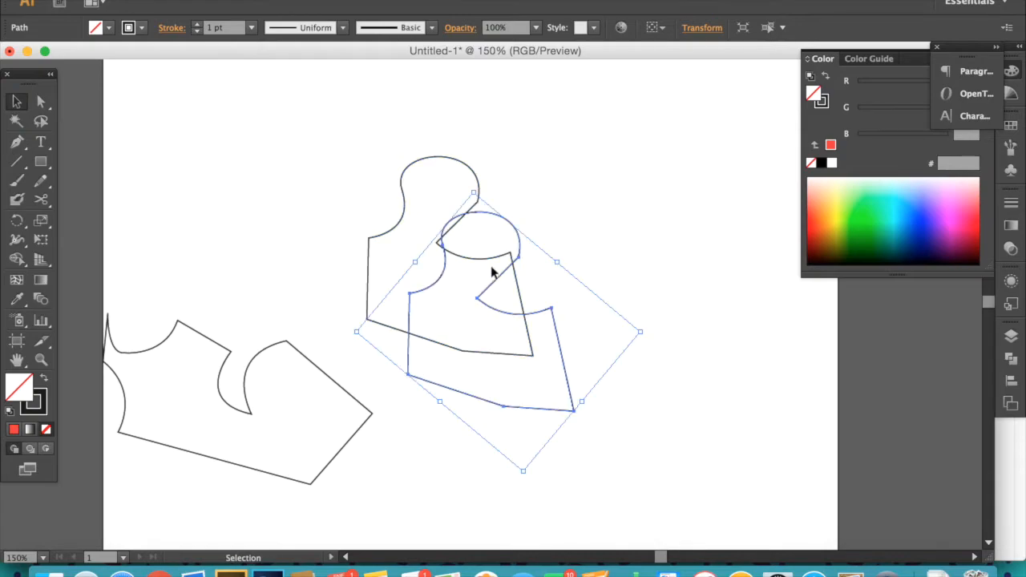
key(Delete)
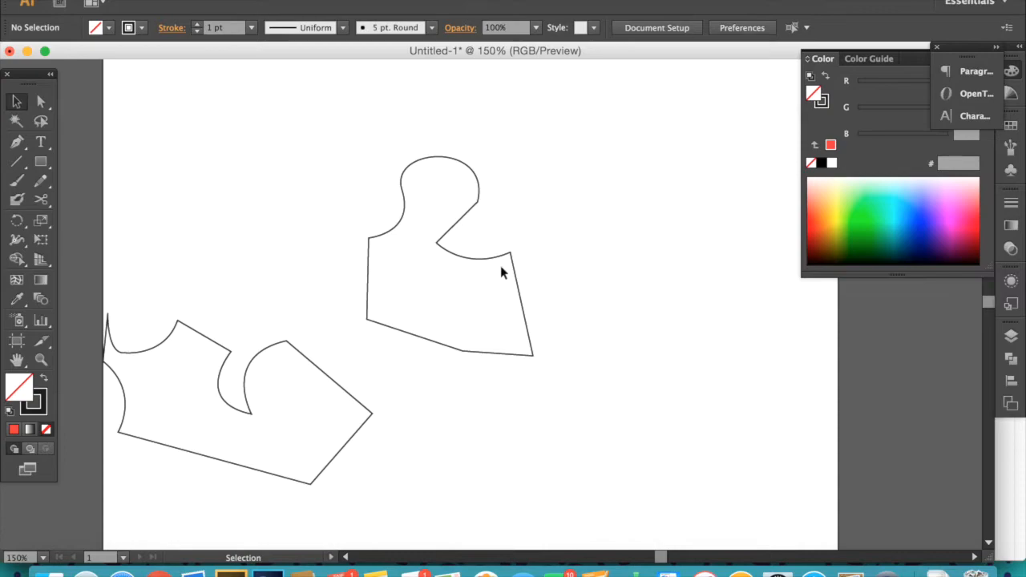
- Duplicate the second pen shape and place the copy to its right, then deselect
drag(445, 253, 607, 255)
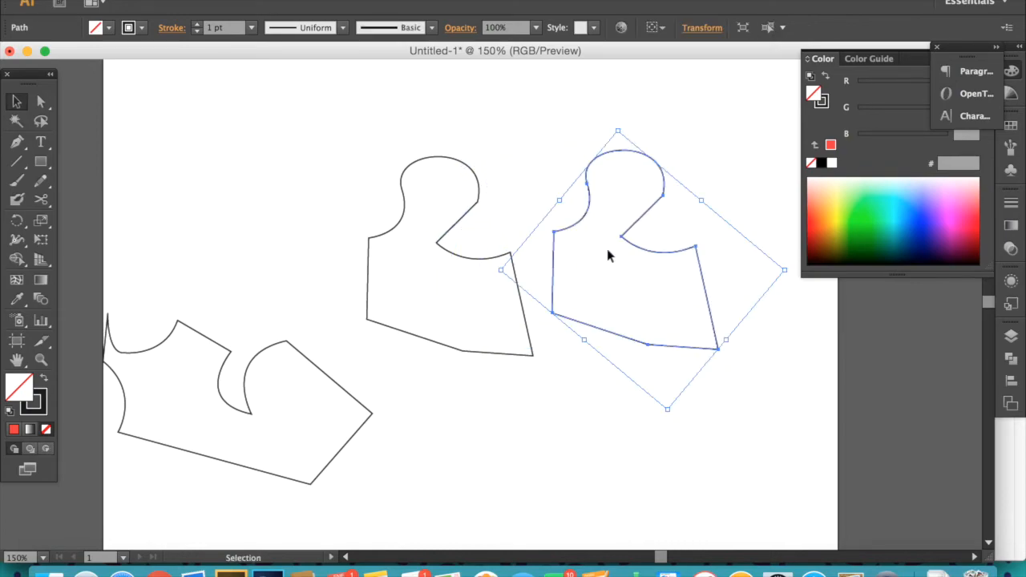
click(384, 193)
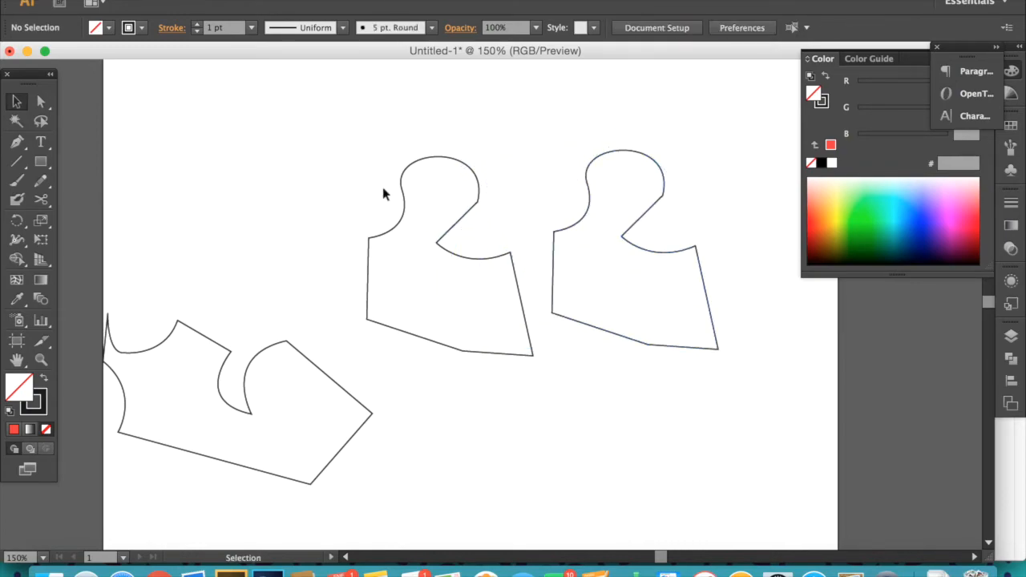
drag(449, 197, 493, 230)
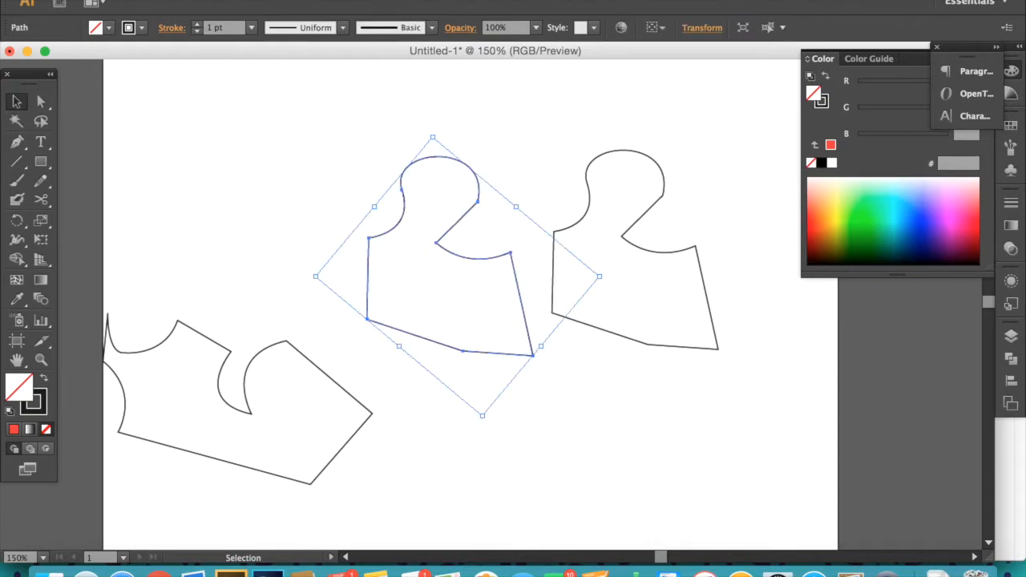
click(156, 0)
click(169, 51)
click(157, 0)
click(168, 66)
key(Delete)
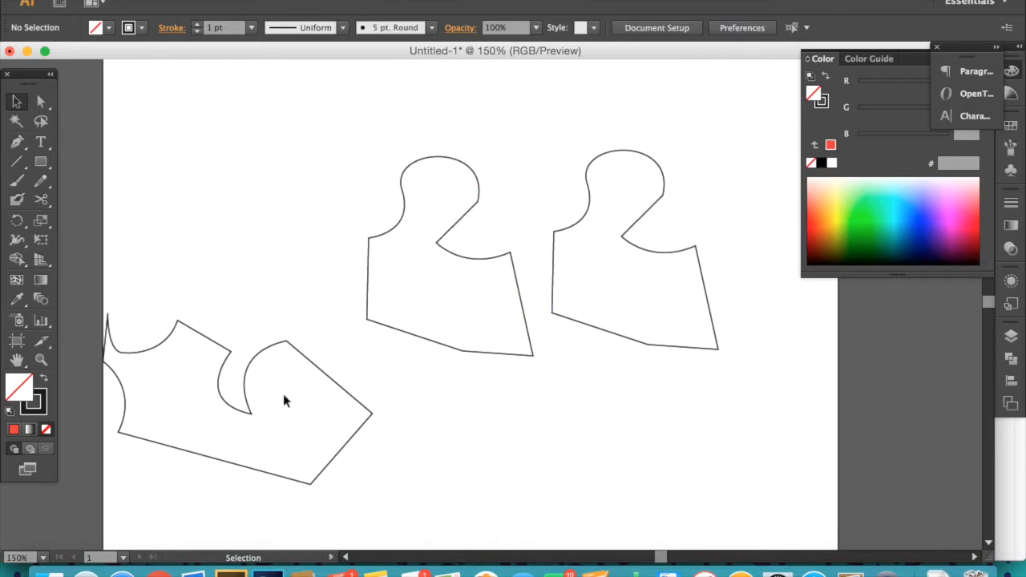
- Delete the first pen shape and the duplicate, keeping only the second pen shape
drag(155, 152, 303, 461)
key(Delete)
key(space)
drag(503, 239, 308, 262)
drag(449, 193, 557, 274)
key(Delete)
- Zoom in, then move the notch's inner corner anchor up and to the right and adjust its curve handle
key(z)
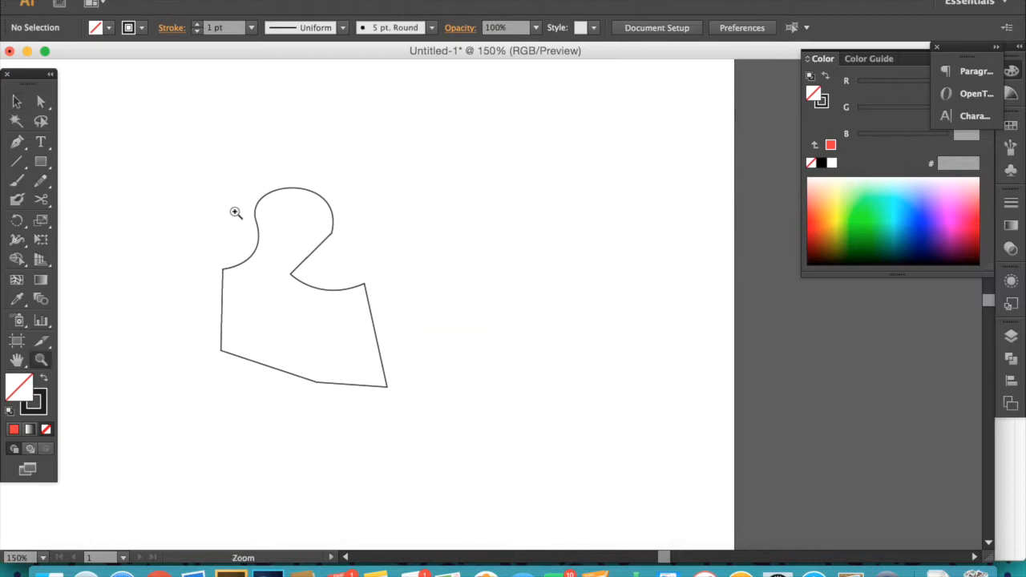
click(285, 299)
click(569, 241)
drag(361, 305, 312, 200)
drag(368, 282, 378, 330)
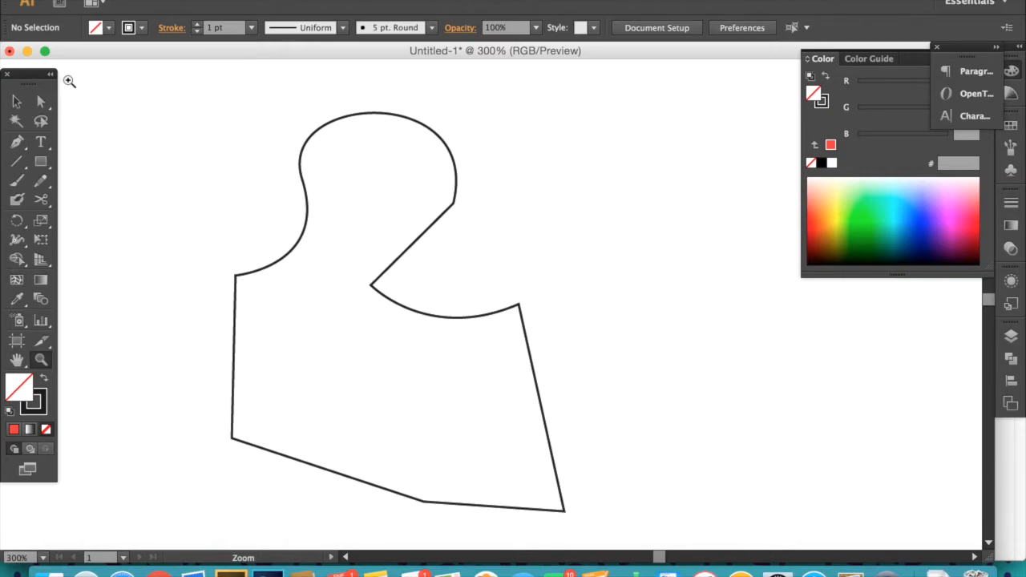
click(48, 104)
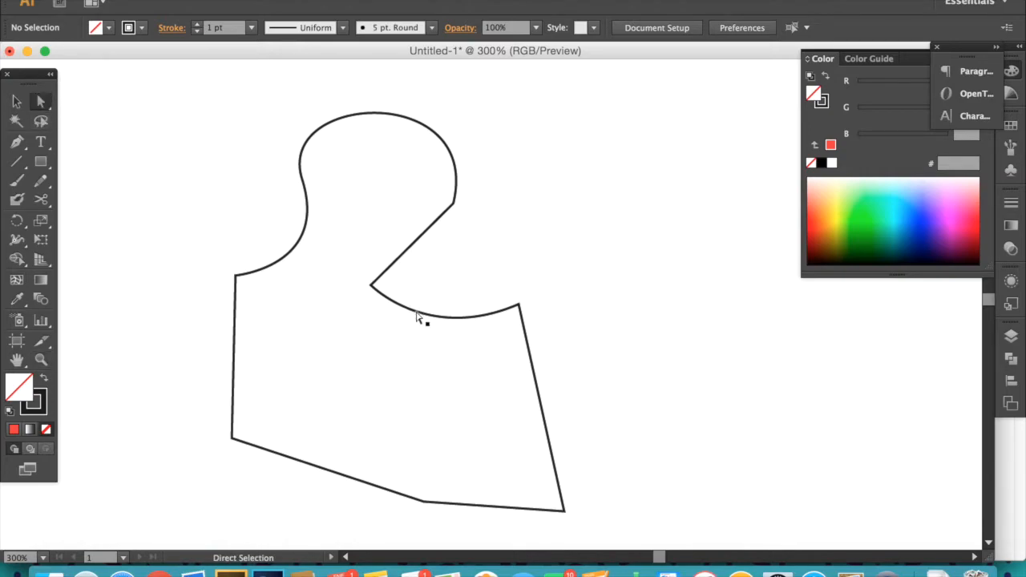
drag(430, 295, 442, 362)
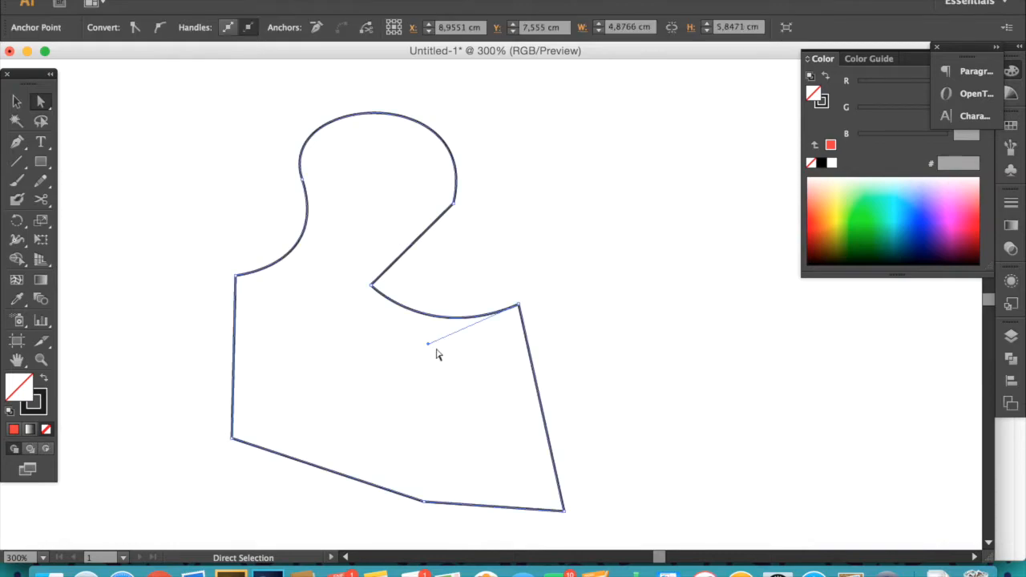
drag(372, 286, 600, 160)
drag(430, 348, 615, 314)
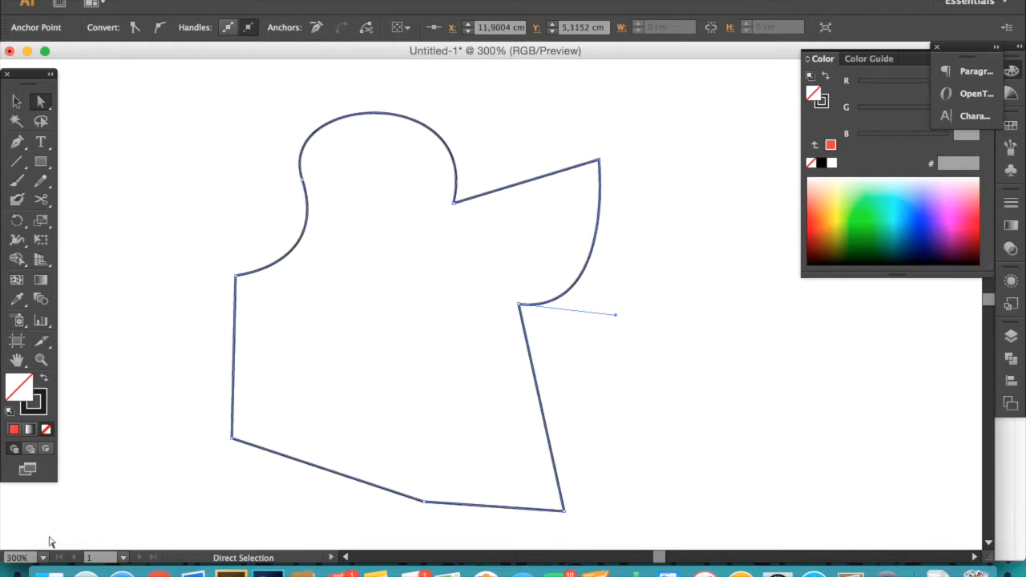
- Drag the handle of the head's left anchor up and left to reshape the top curve
click(304, 182)
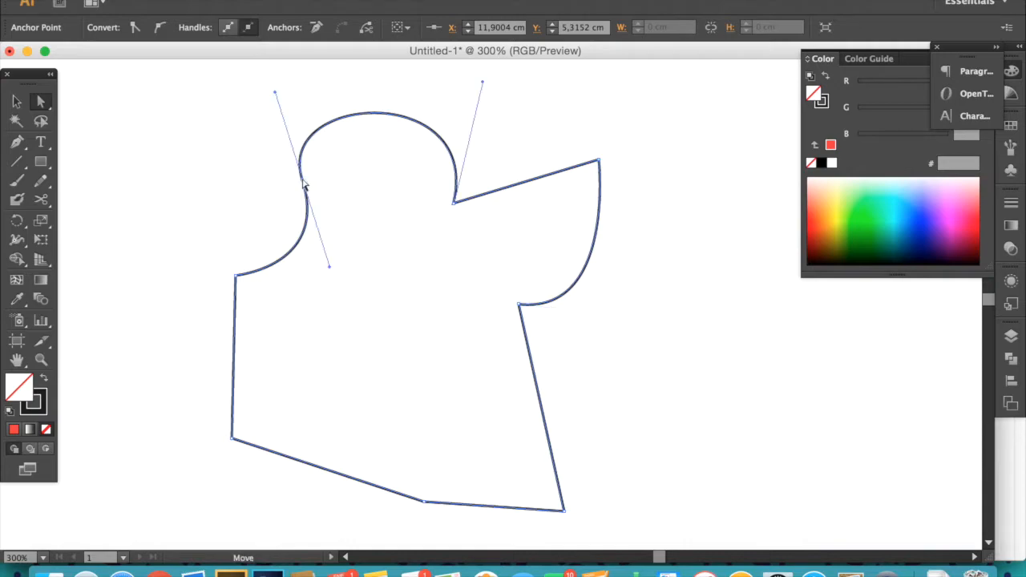
drag(329, 269, 243, 89)
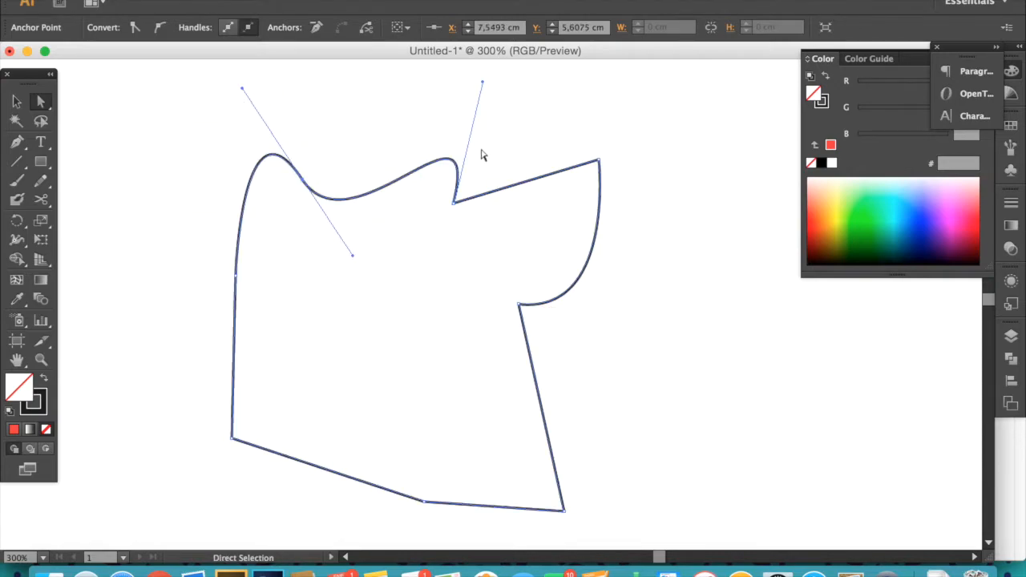
- Select the lower right anchor and pull its handle up and right so the right curve bulges outward
scroll(361, 269, up, 3)
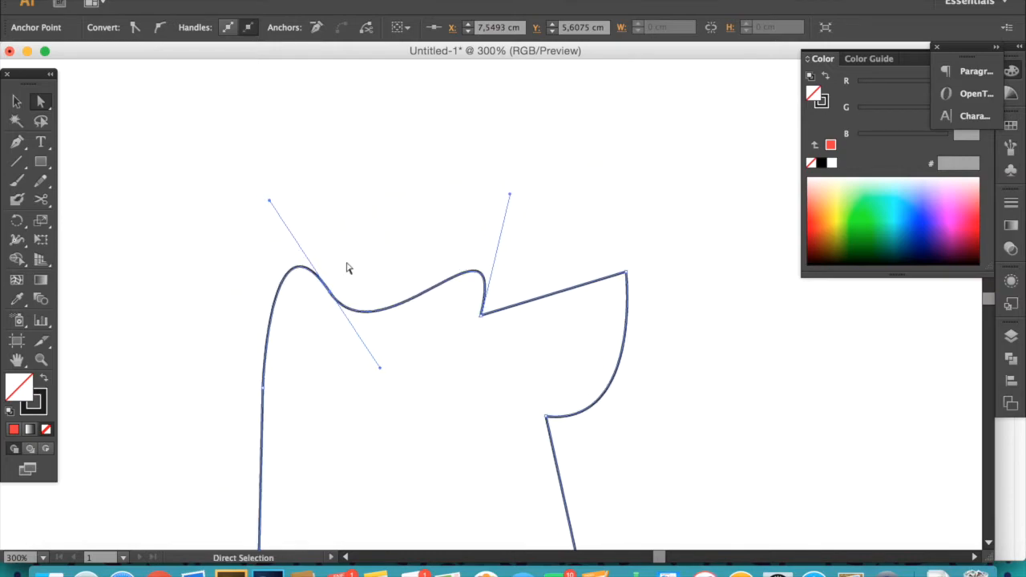
click(628, 289)
drag(508, 401, 405, 307)
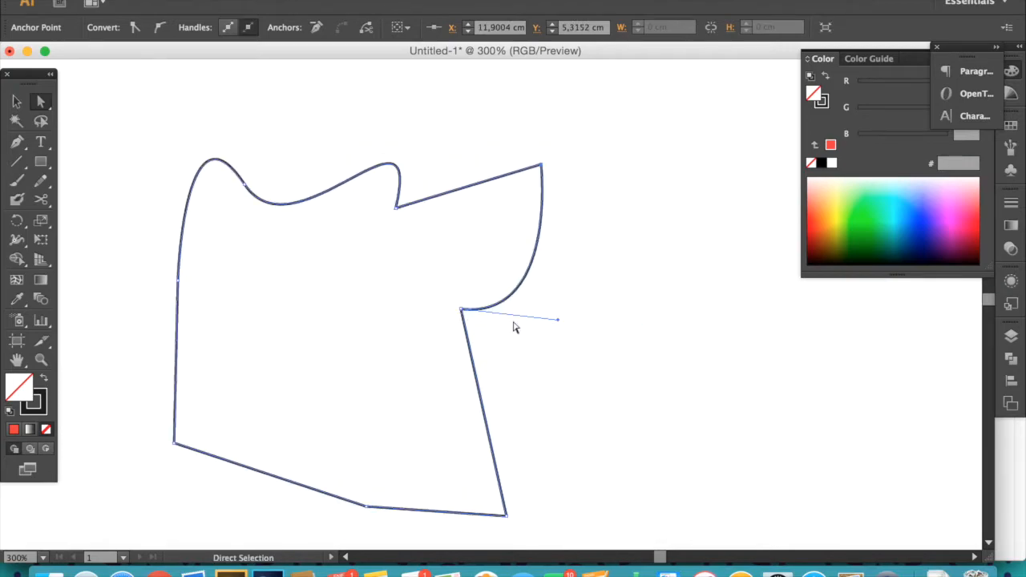
drag(560, 322, 713, 170)
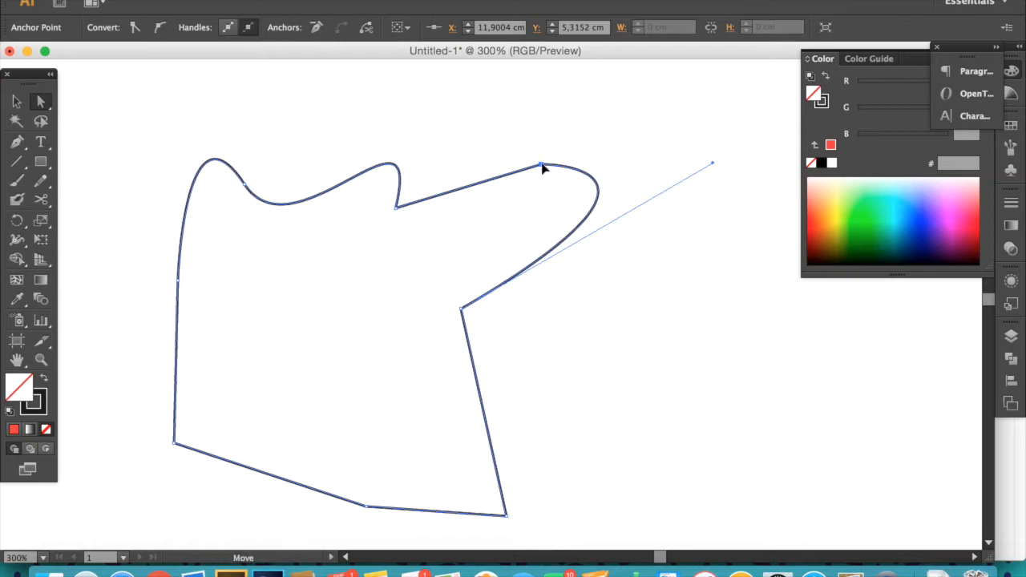
- Move the upper notch anchor up and right and swing its handle up and left to smooth the top
drag(397, 212, 471, 150)
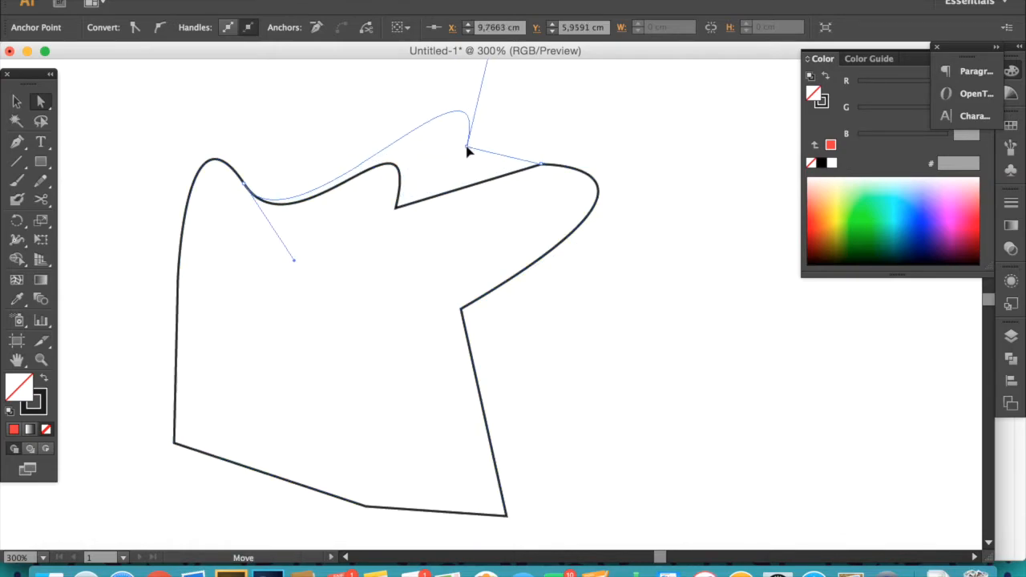
scroll(403, 296, up, 5)
drag(499, 114, 403, 81)
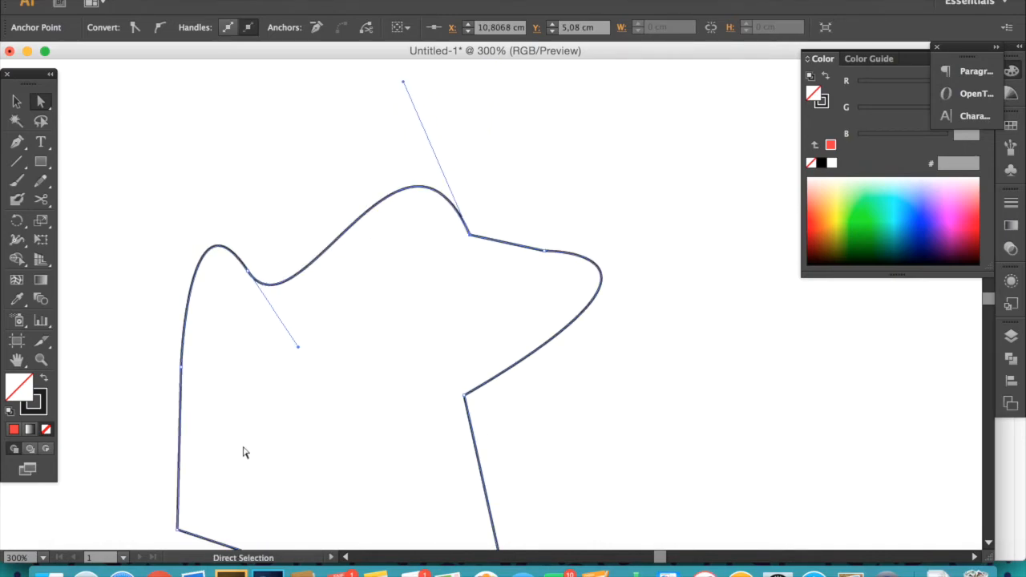
scroll(309, 350, down, 3)
scroll(373, 233, up, 4)
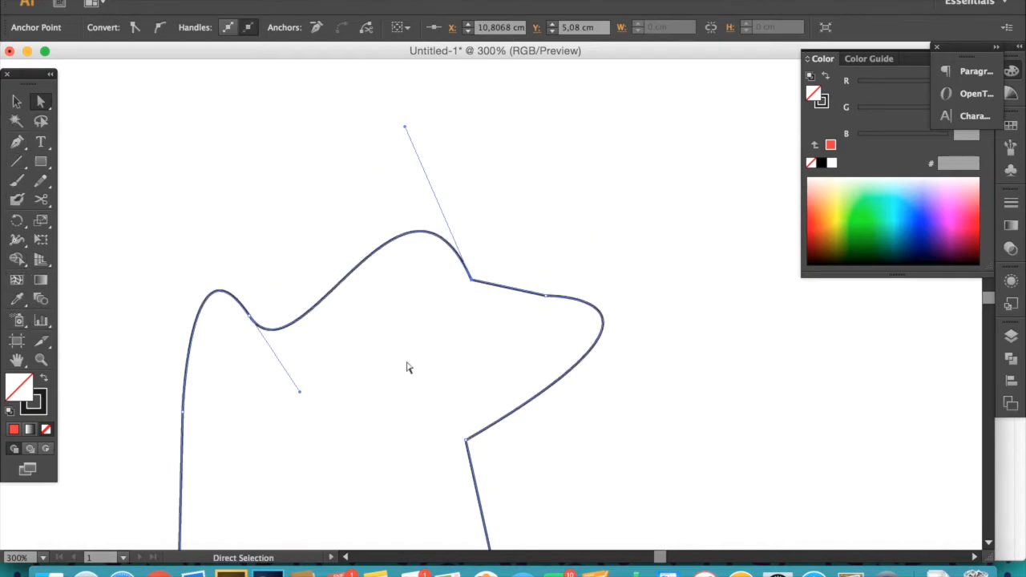
scroll(401, 281, down, 5)
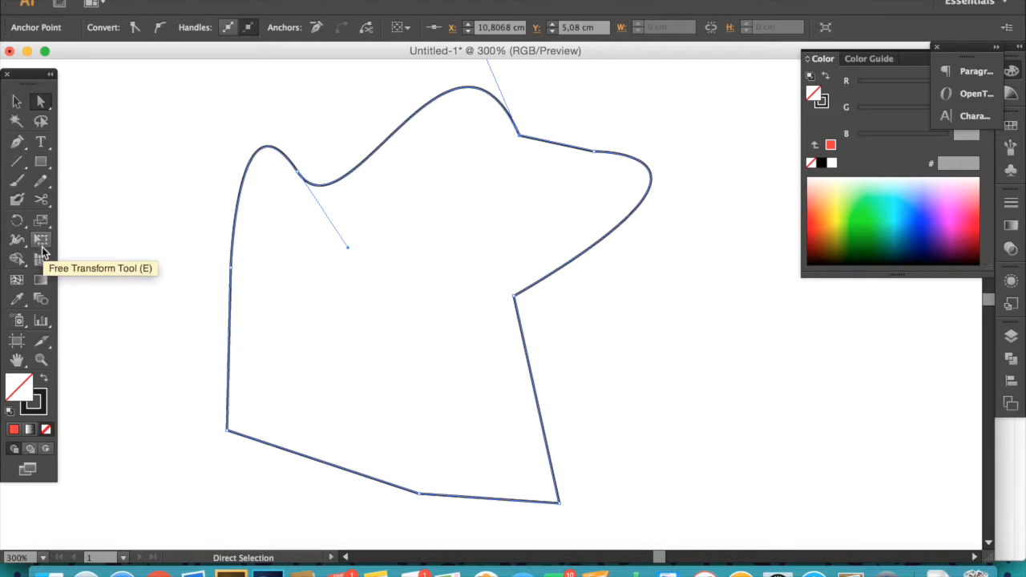
- Add an anchor point on the shape's lower left edge with the Add Anchor Point Tool
click(27, 145)
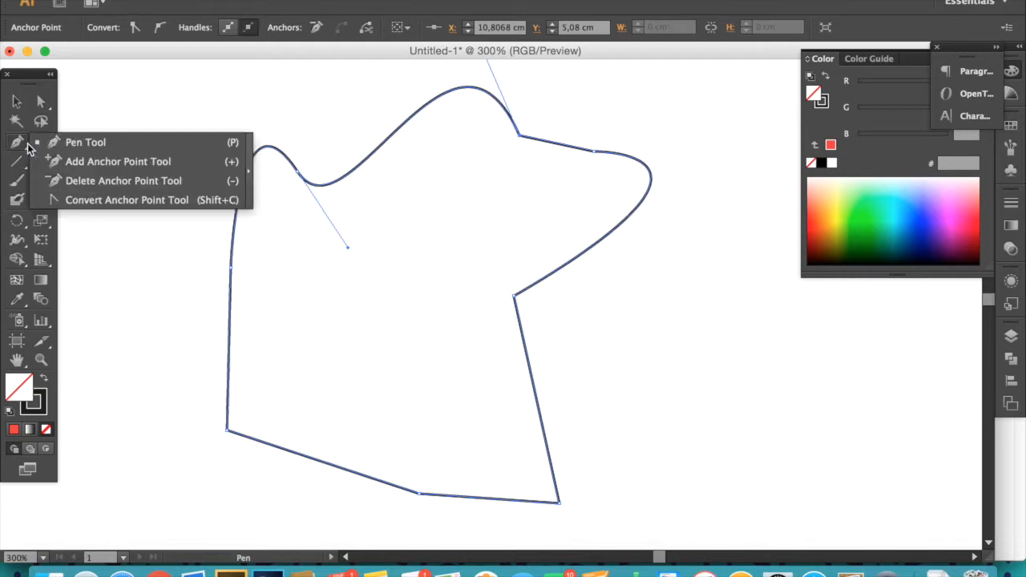
click(72, 162)
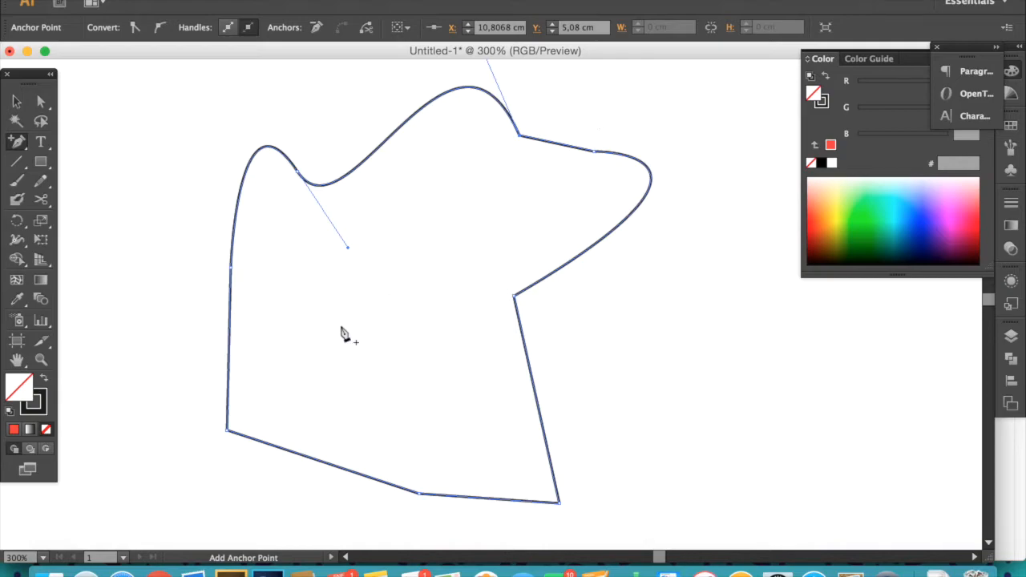
click(320, 465)
- Zoom in closely on the added anchor point to inspect it, then zoom back out
key(z)
drag(316, 422, 374, 506)
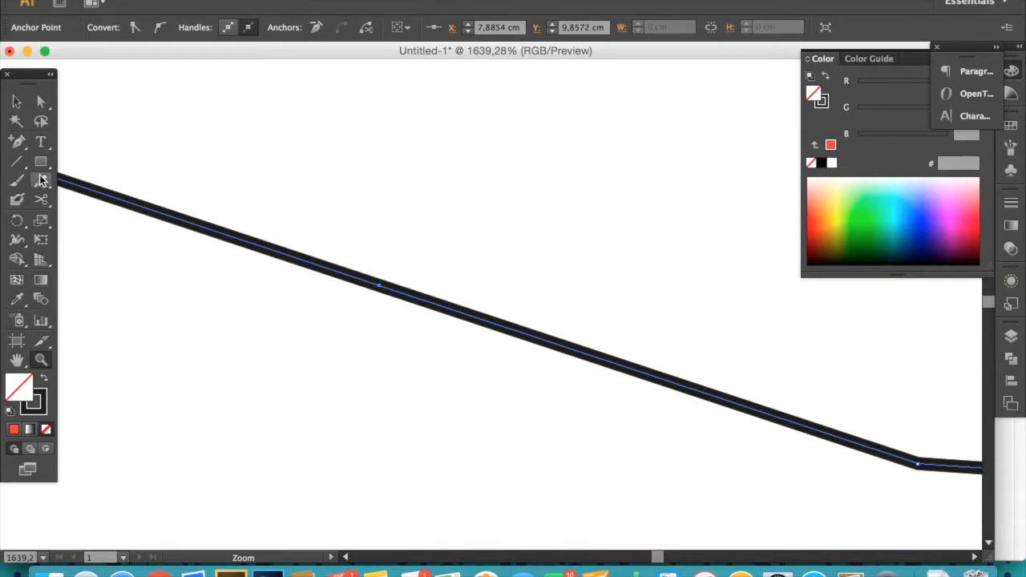
alt+click(466, 284)
alt+click(469, 294)
alt+click(478, 295)
alt+click(483, 295)
alt+click(484, 296)
alt+click(489, 297)
drag(521, 286, 419, 408)
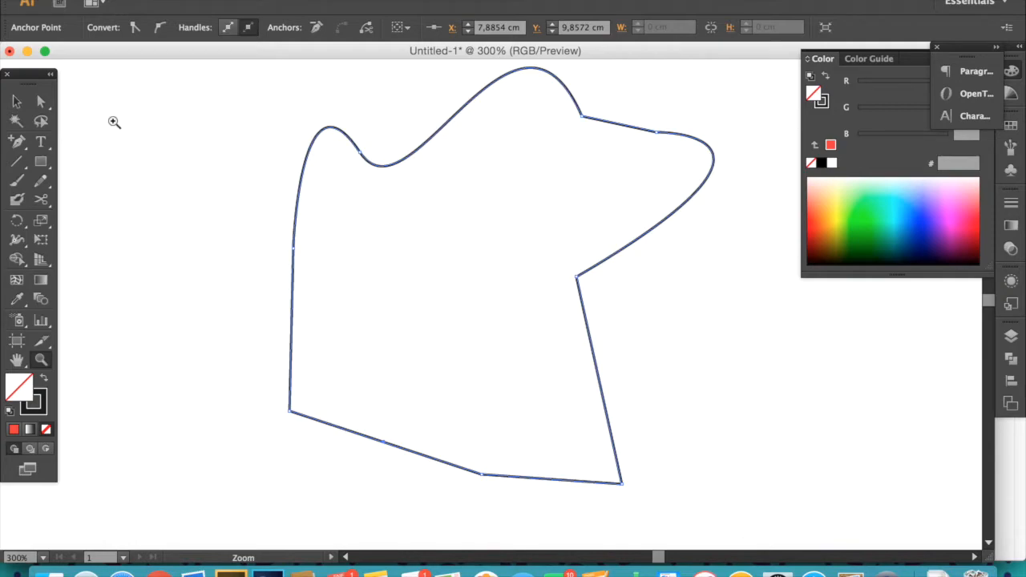
- Drag the new anchor up into the shape to form a pointed notch, then deselect
click(41, 102)
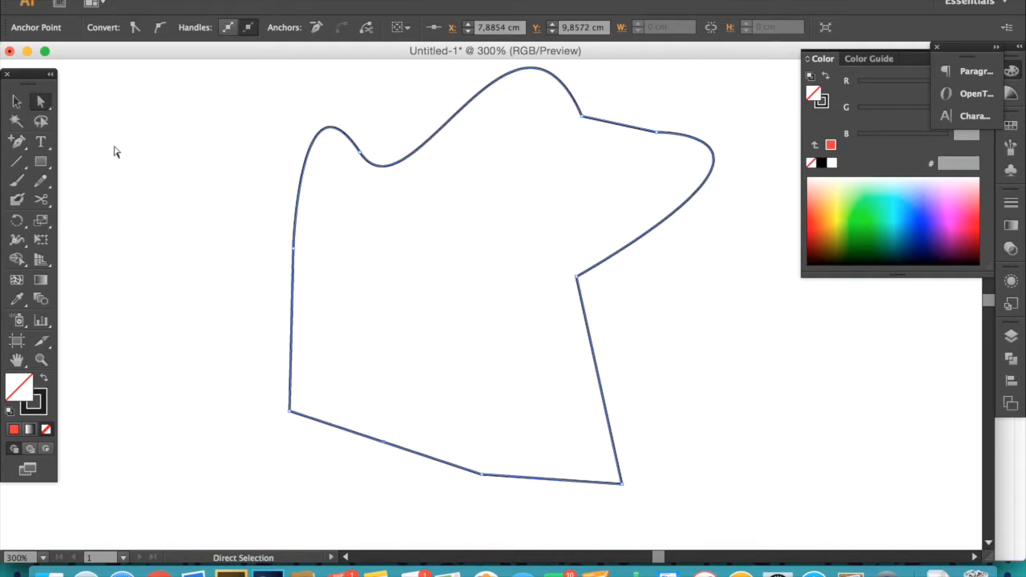
click(383, 450)
drag(384, 444, 458, 237)
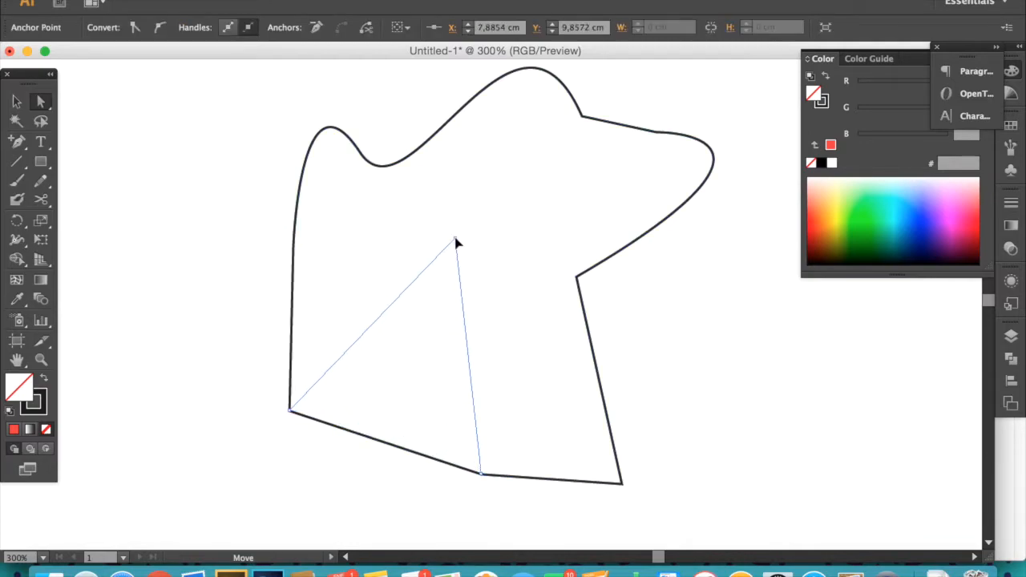
click(365, 425)
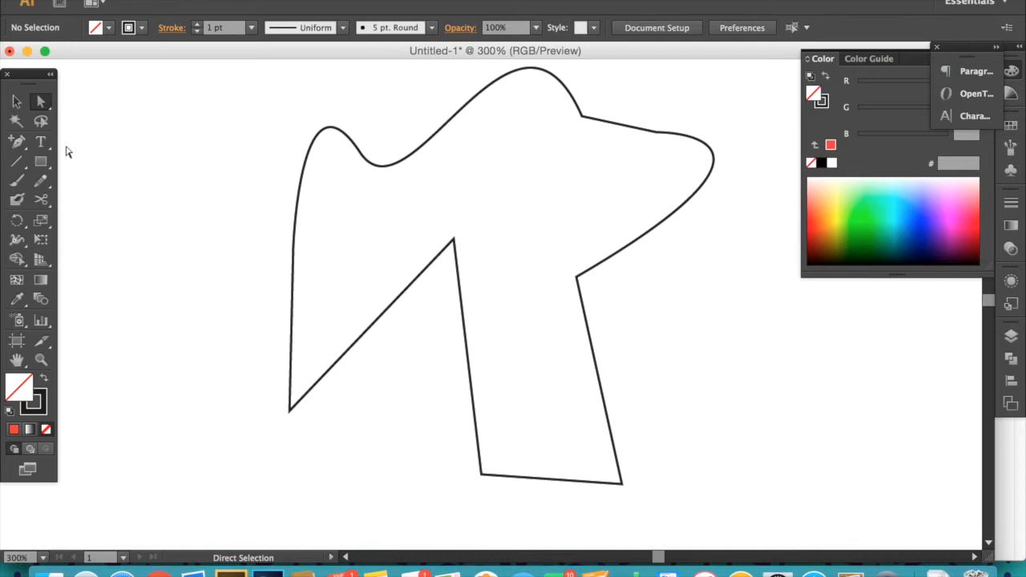
- Select the shape and remove the notch anchor with the Delete Anchor Point Tool
click(18, 141)
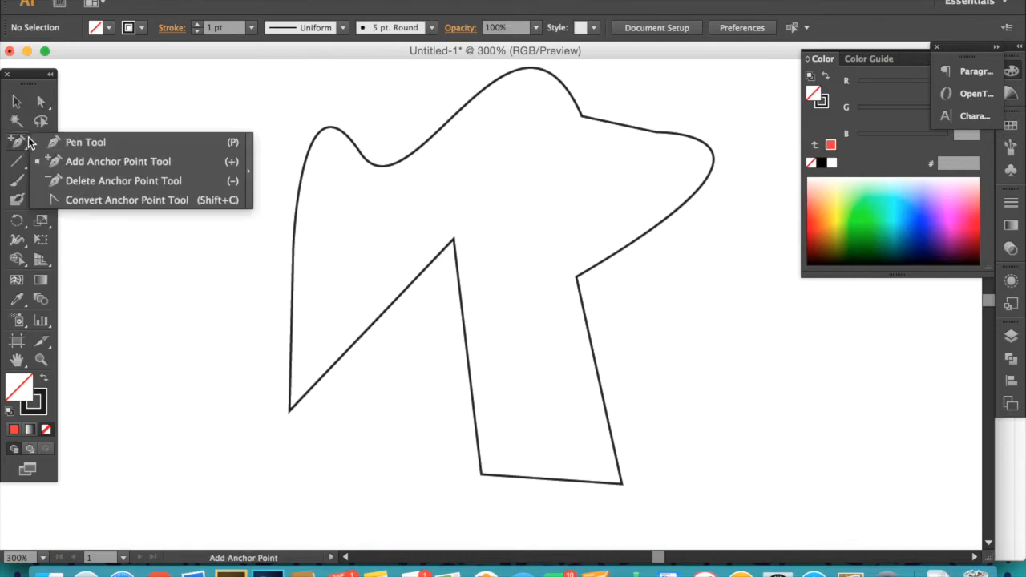
click(41, 181)
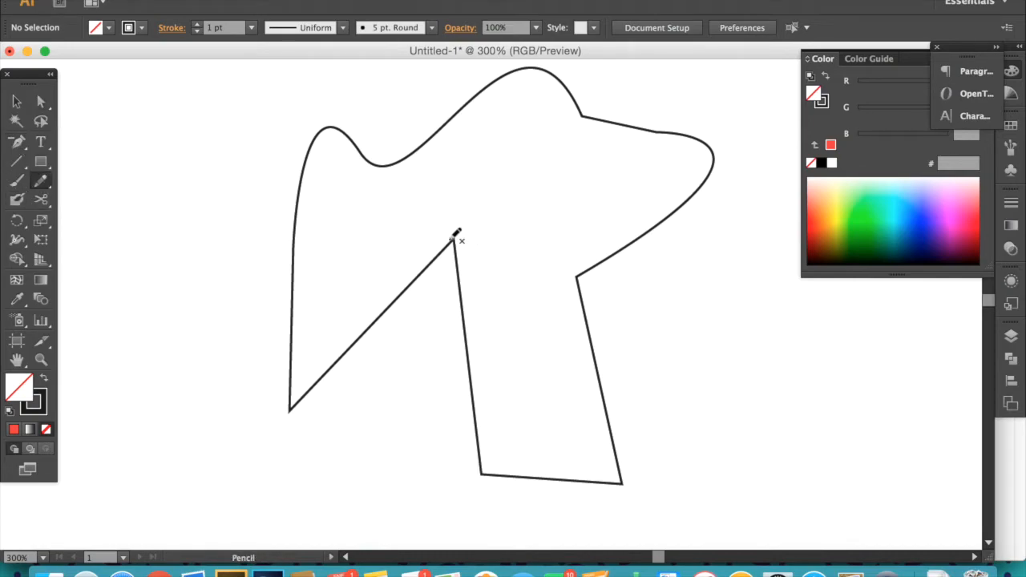
click(17, 101)
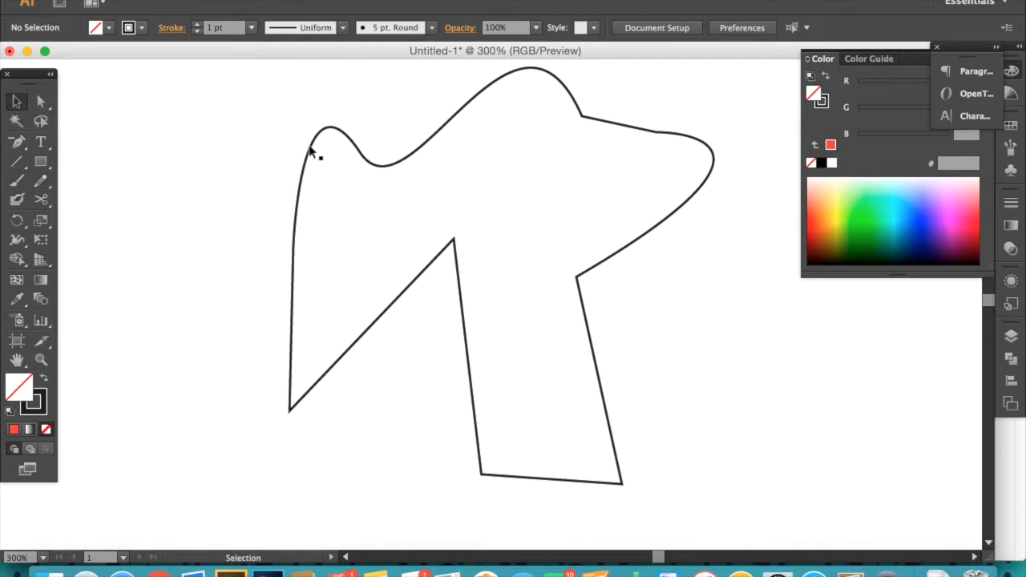
drag(313, 142, 337, 197)
key(minus)
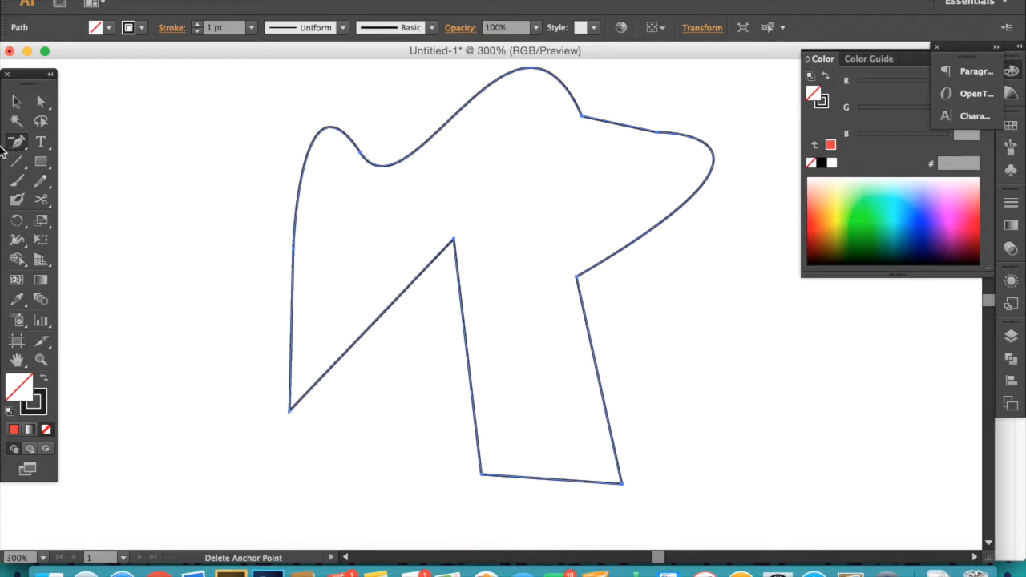
click(11, 143)
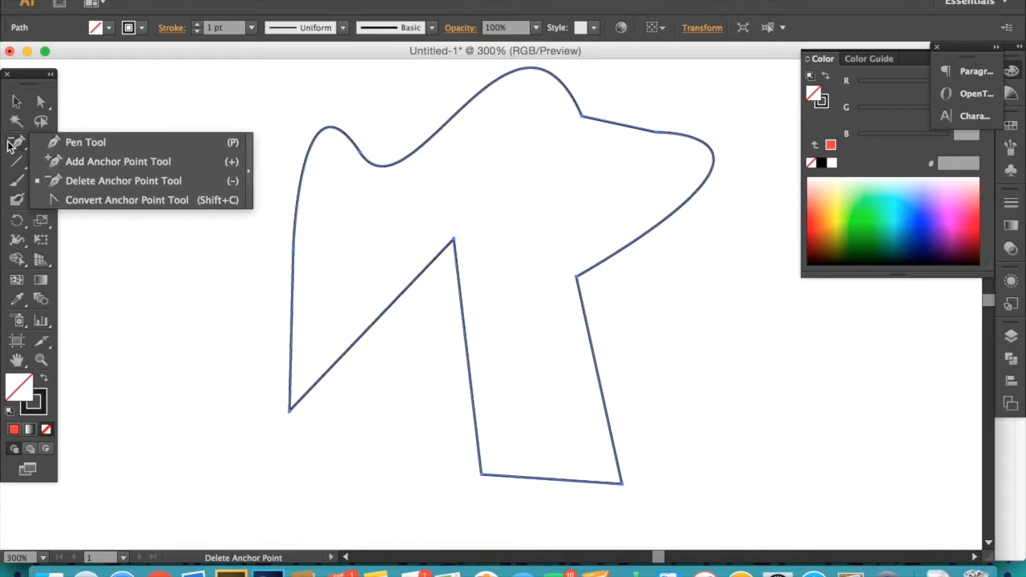
click(88, 181)
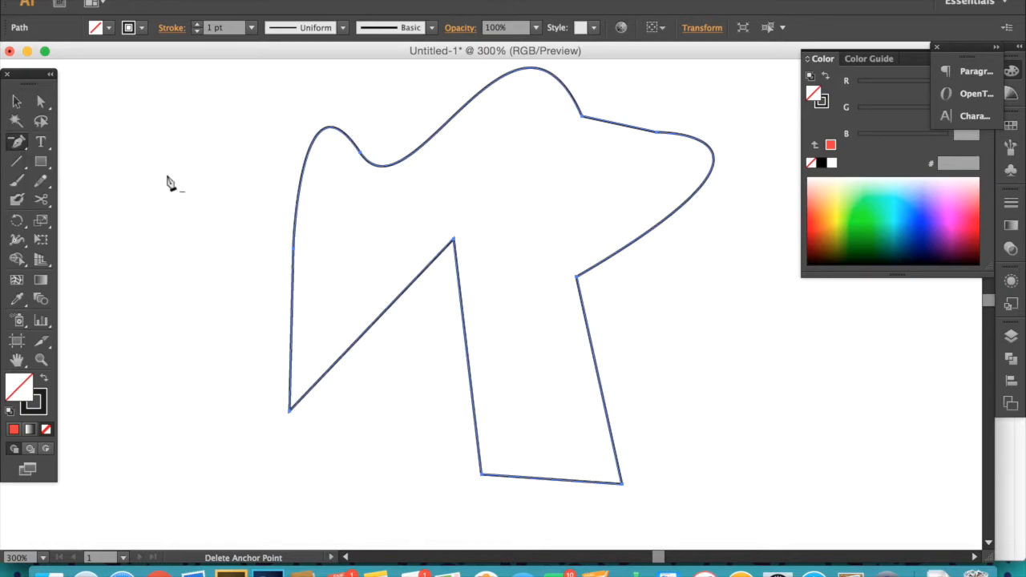
click(454, 244)
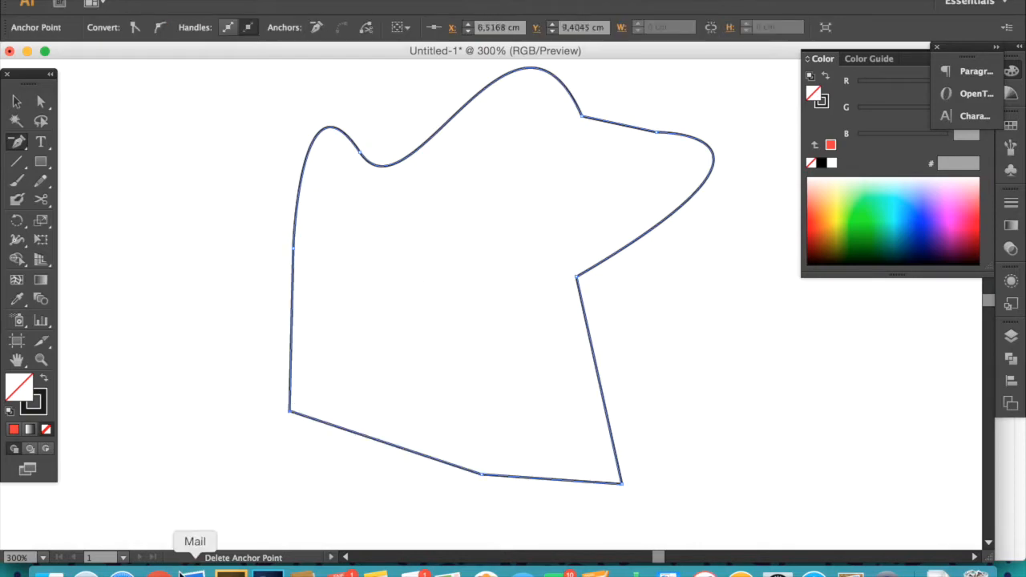
- Add the text "loren ipsum" above the shape with the Type tool
key(v)
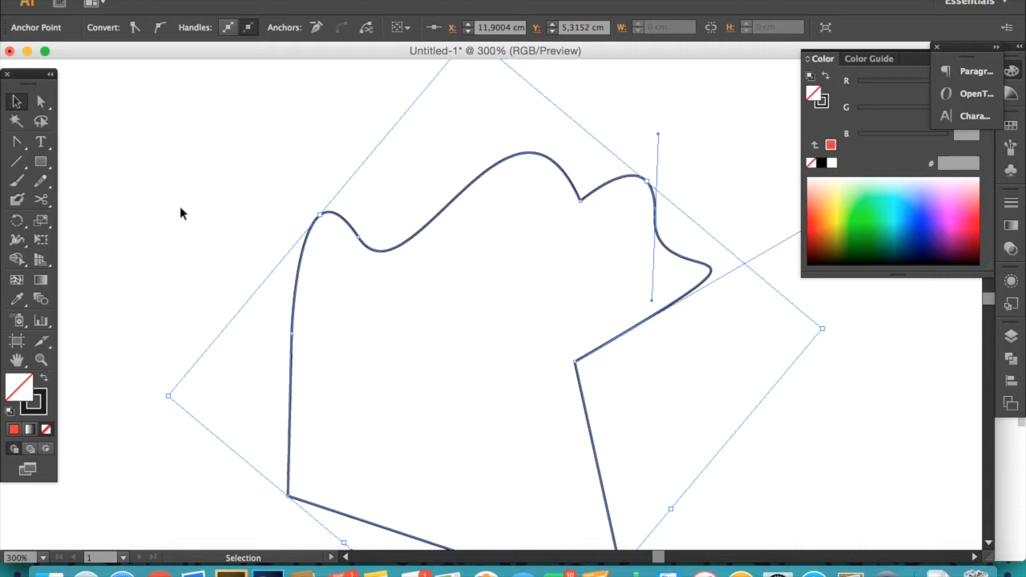
drag(337, 177, 255, 401)
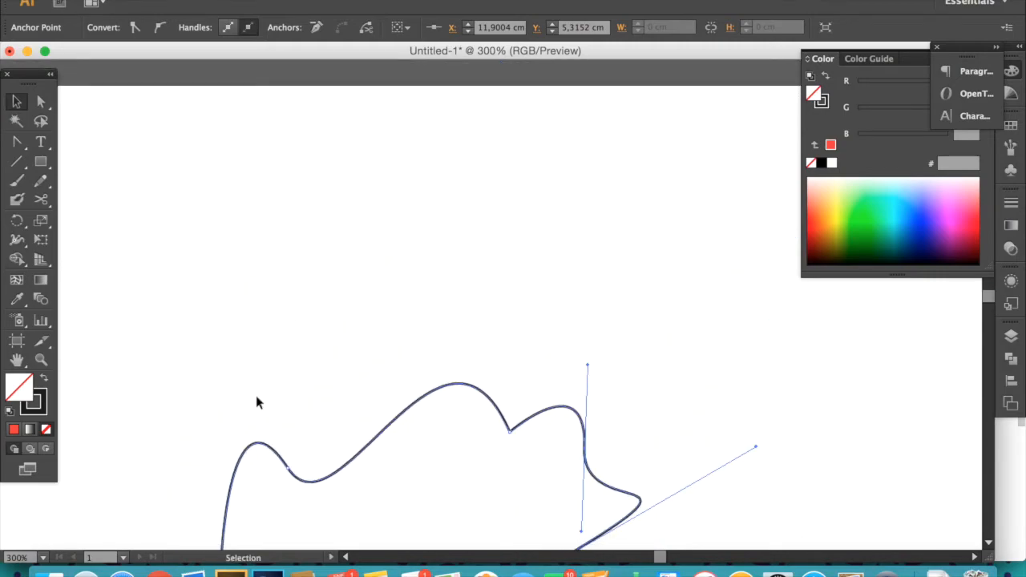
click(41, 142)
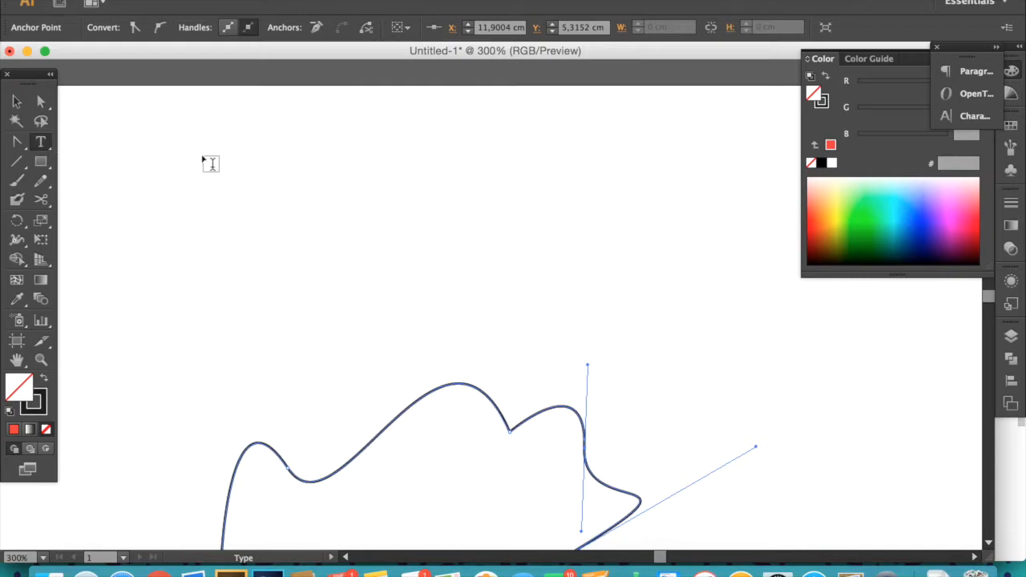
click(214, 155)
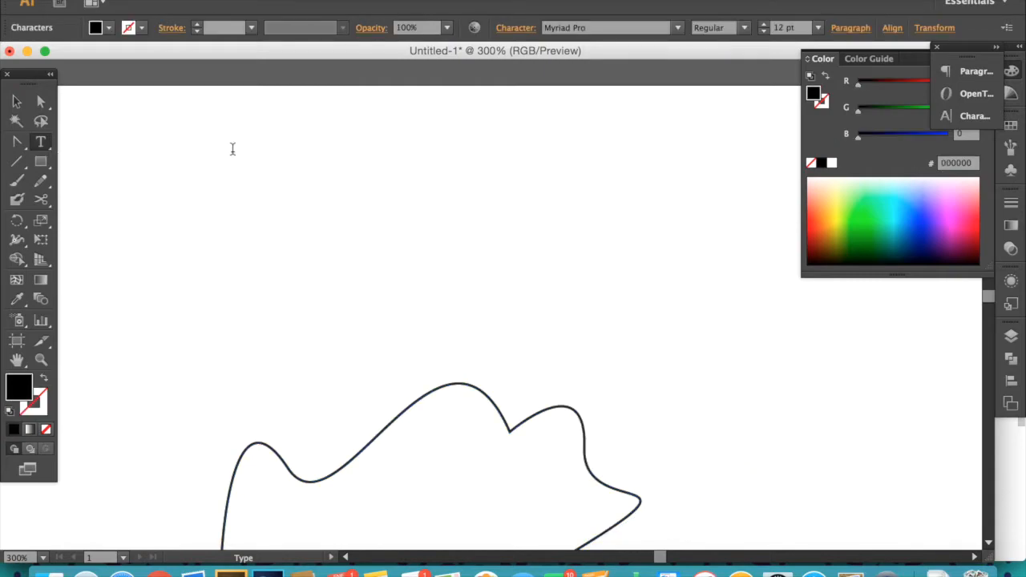
text(loren ipsum)
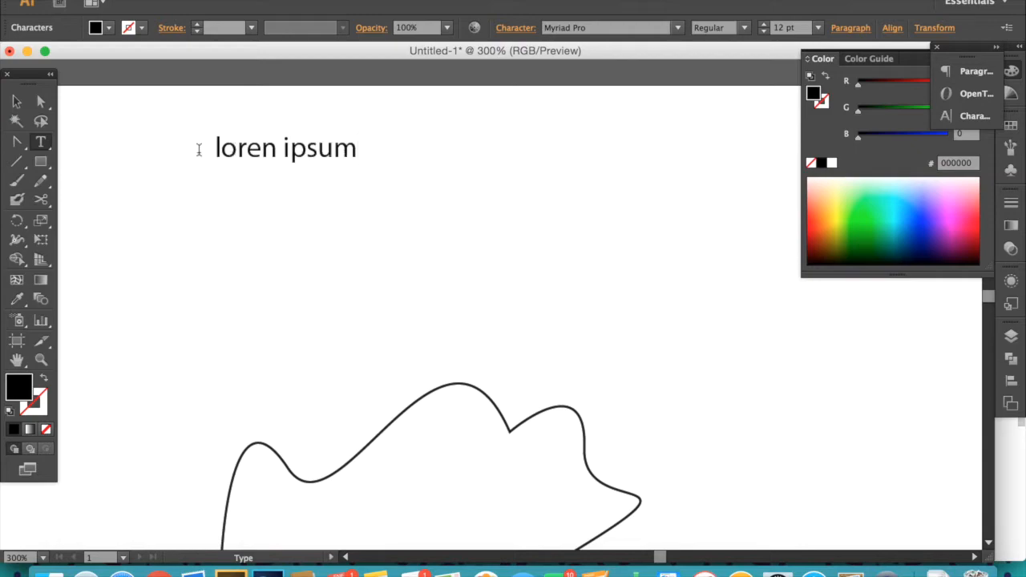
click(16, 102)
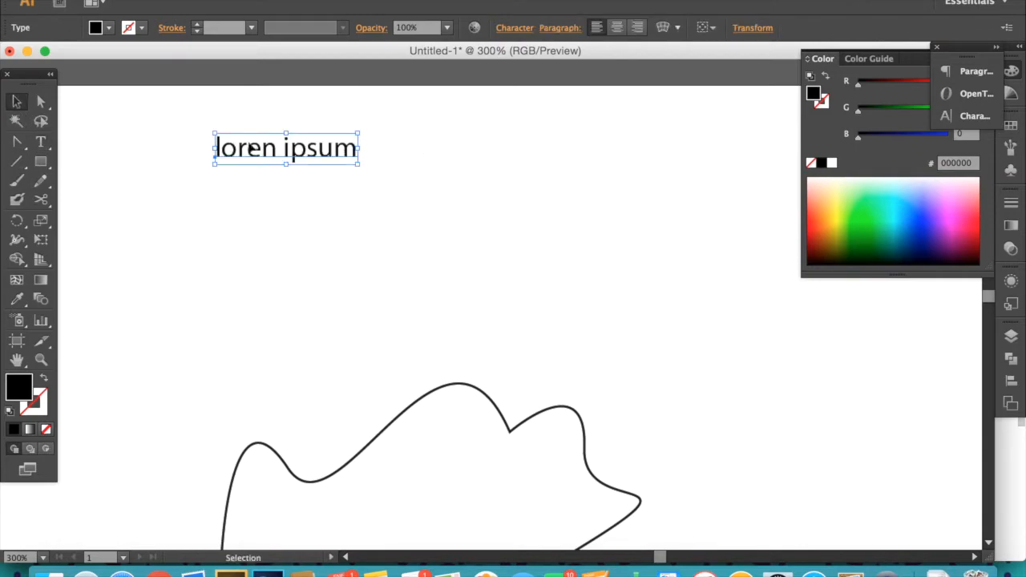
- Set the text's font to Nexa Bold Italic and its size to 15 pt
double_click(285, 151)
drag(209, 147, 362, 146)
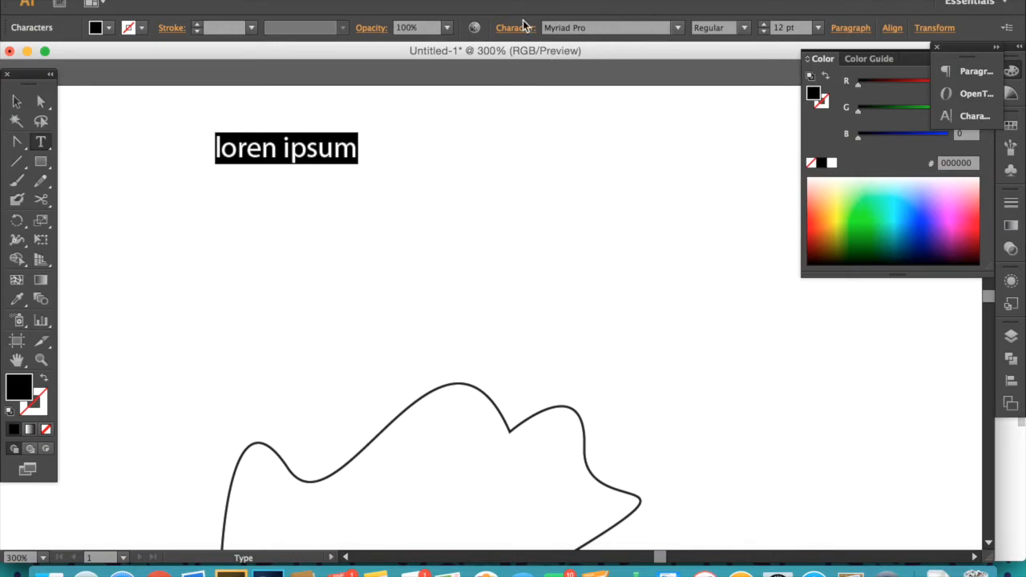
click(681, 28)
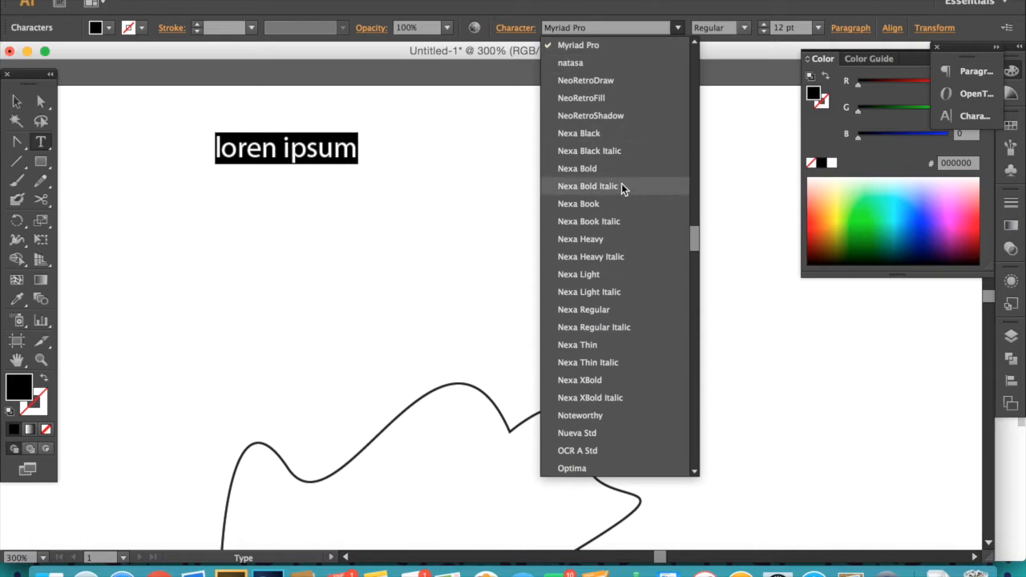
click(622, 185)
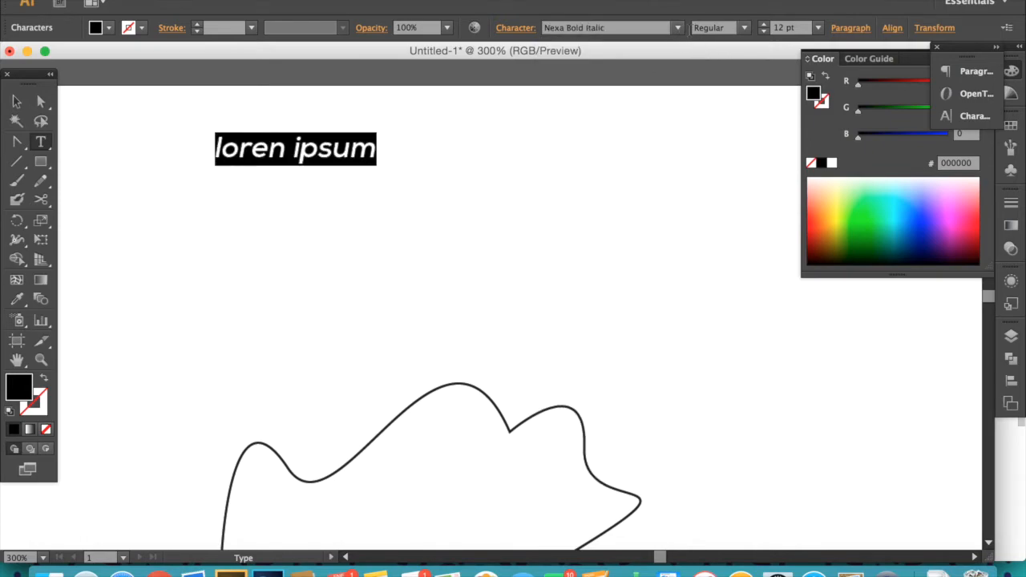
click(743, 31)
click(817, 31)
click(765, 24)
click(765, 24)
click(765, 24)
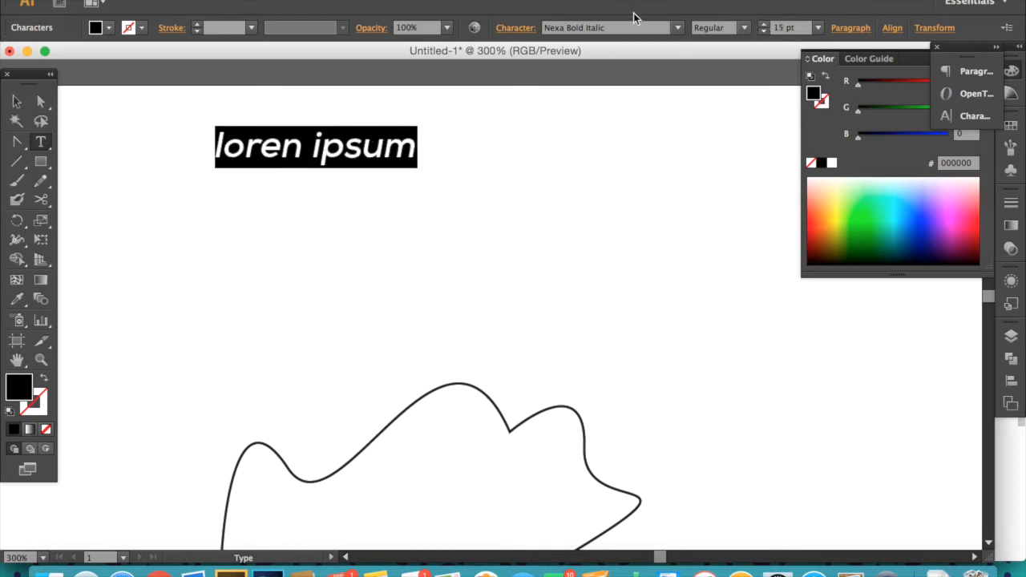
- Select the text object and open the Character panel to examine its type settings and font list
click(14, 104)
click(160, 165)
click(343, 161)
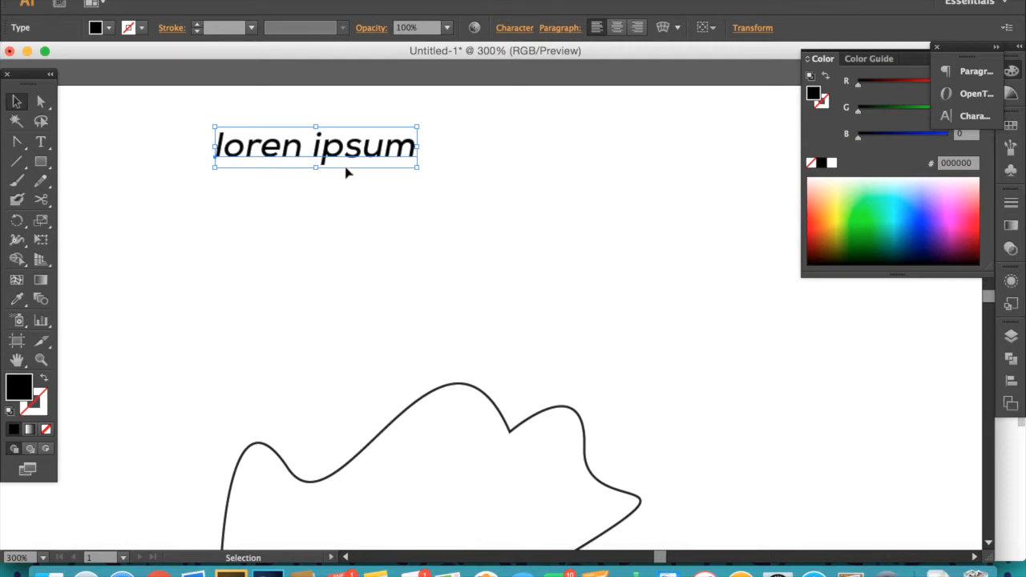
click(414, 0)
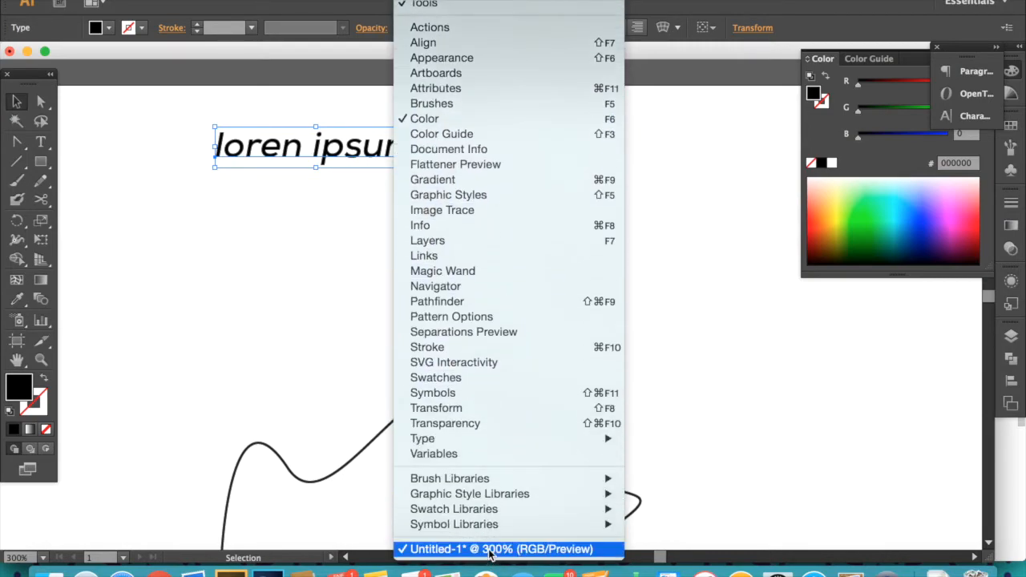
mouse_move(488, 439)
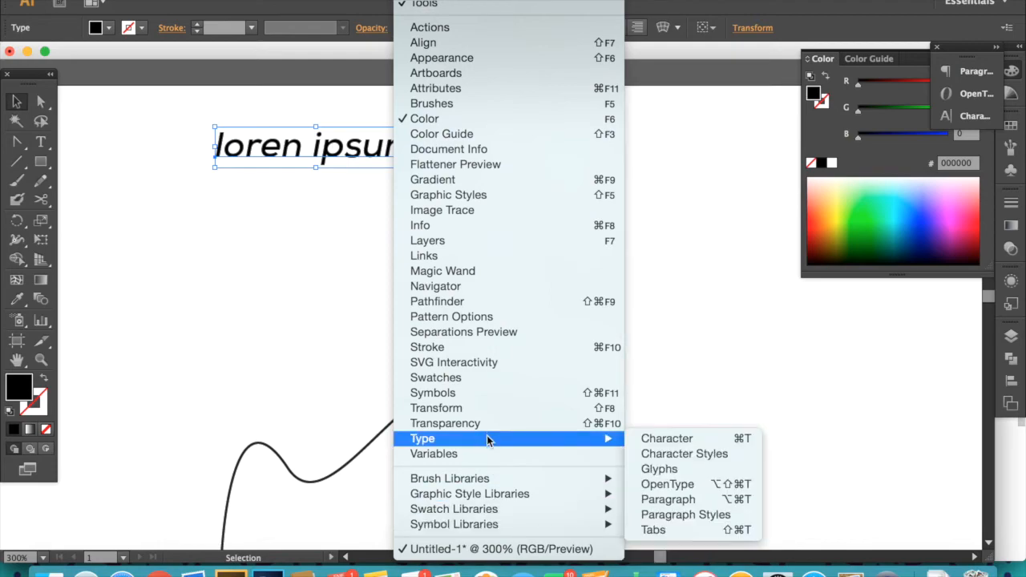
click(648, 446)
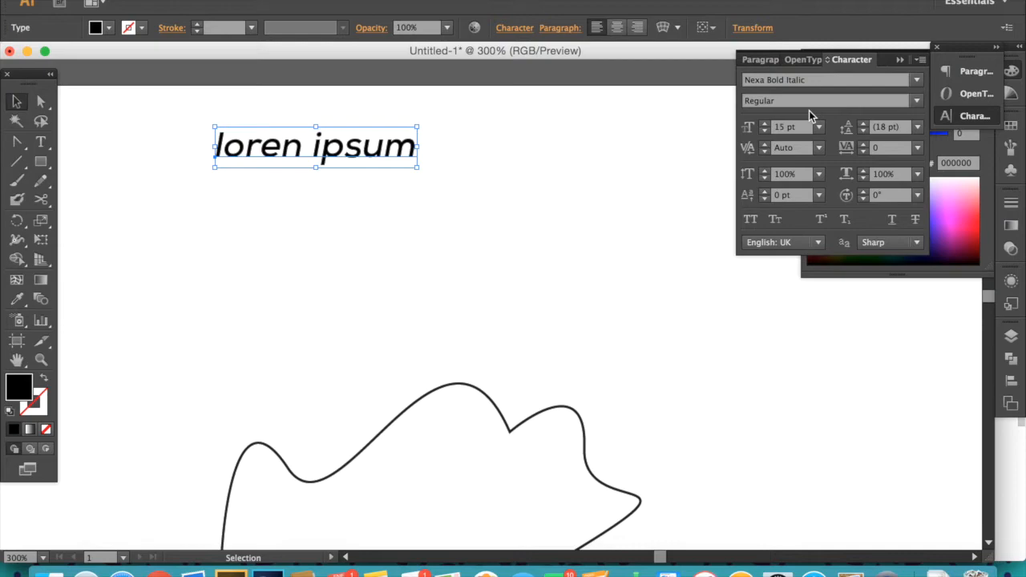
click(918, 83)
scroll(722, 321, up, 4)
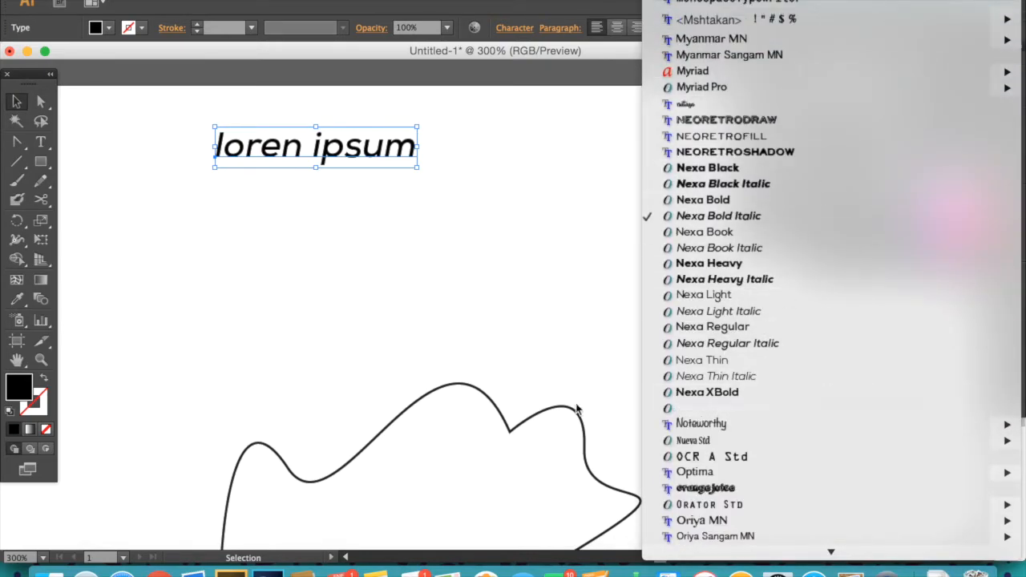
click(577, 410)
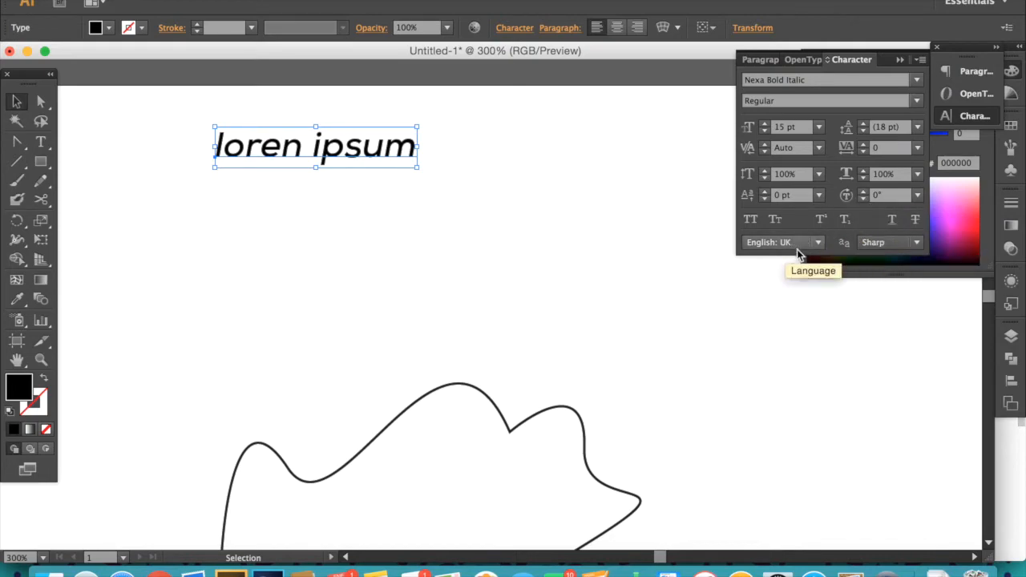
click(898, 59)
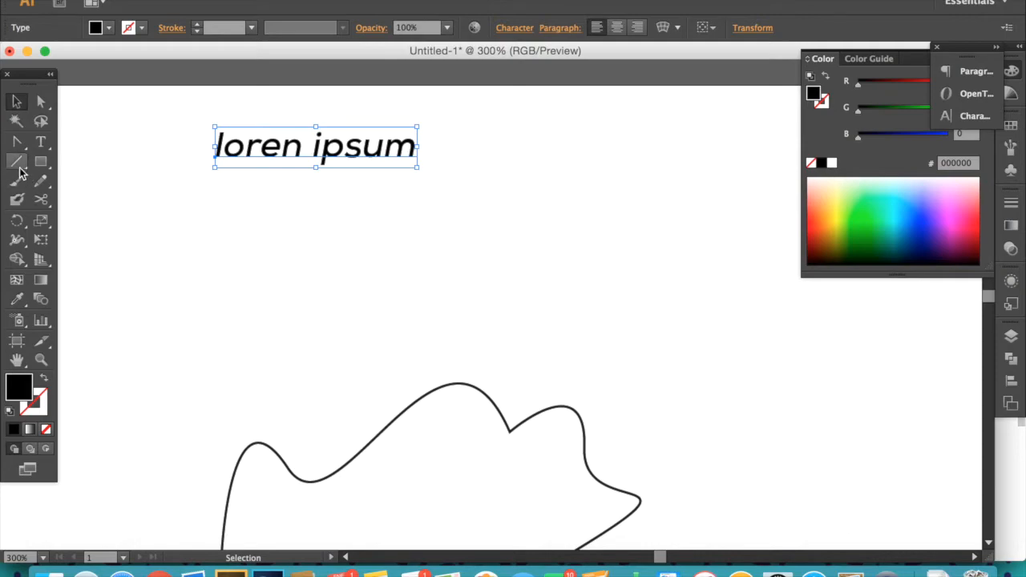
- Delete the text and the reshaped path, clearing the artboard
key(Delete)
key(z)
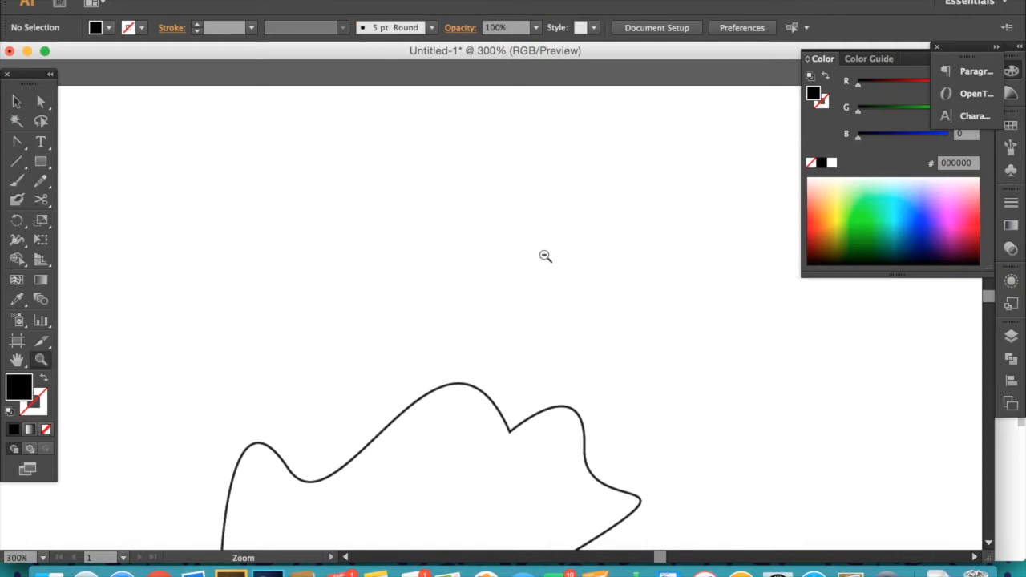
alt+click(546, 264)
alt+click(543, 279)
alt+click(543, 280)
drag(431, 421, 546, 193)
key(v)
drag(118, 133, 628, 390)
key(Delete)
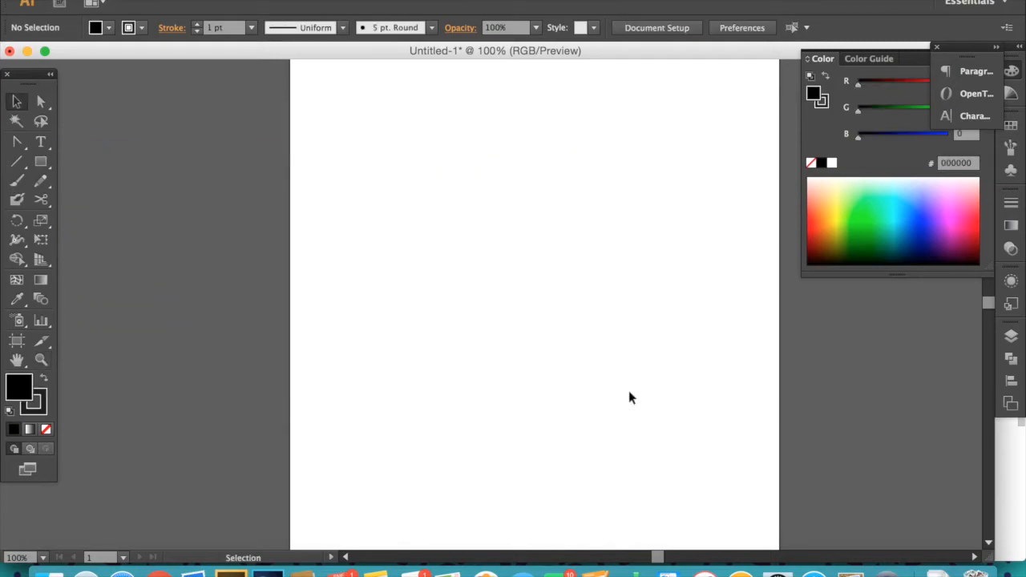
- Draw a long horizontal line across the upper part of the artboard with the Line Segment Tool
drag(566, 119, 470, 170)
click(18, 165)
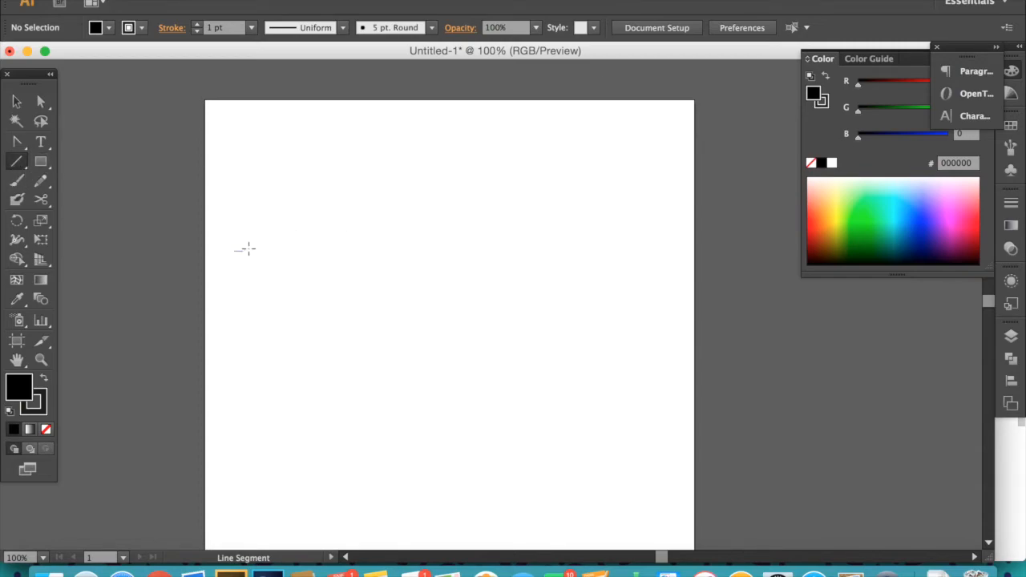
mouse_move(233, 251)
mouse_down()
mouse_move(511, 225)
mouse_move(659, 249)
mouse_up()
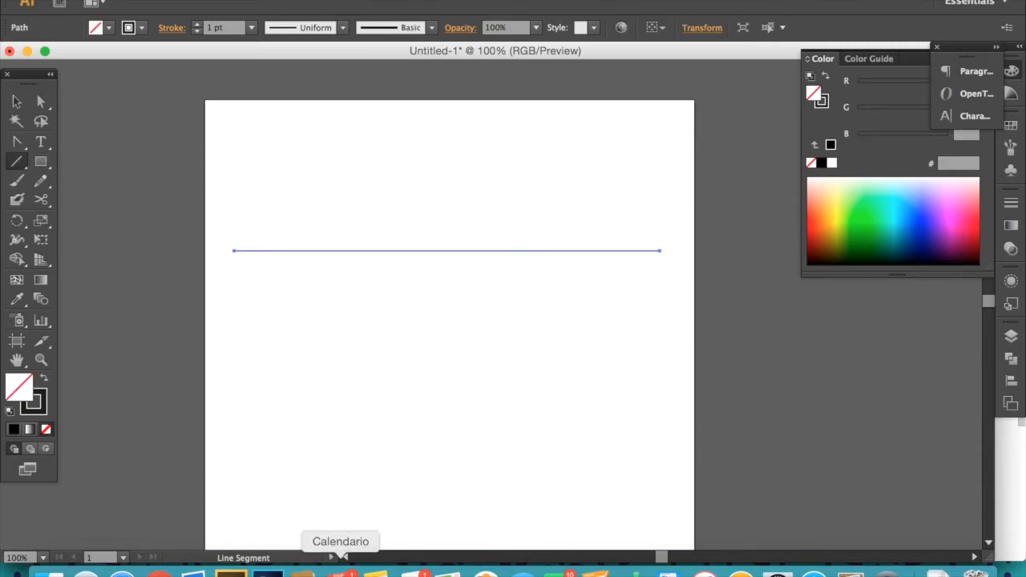
key(v)
click(368, 219)
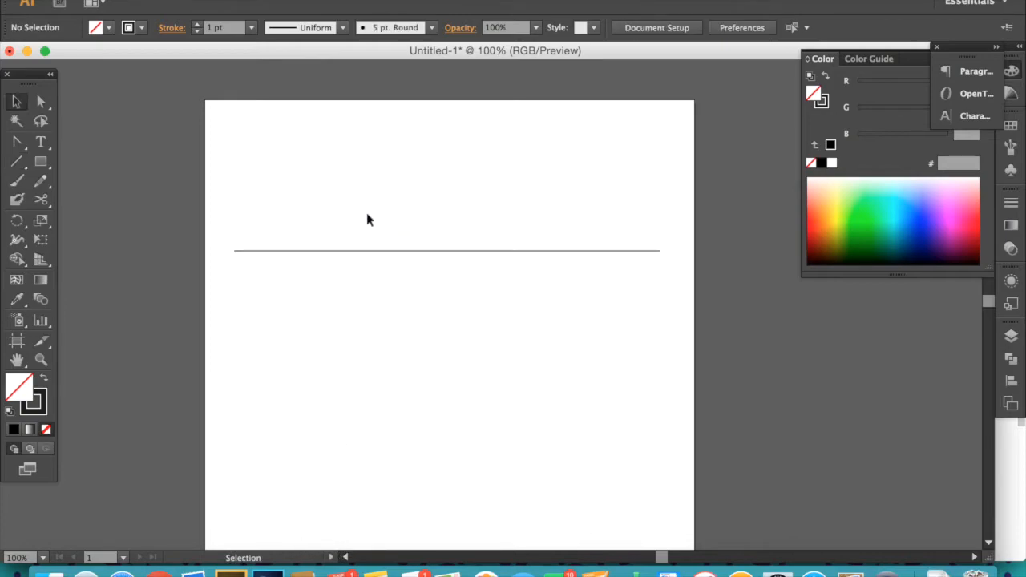
key(m)
click(21, 165)
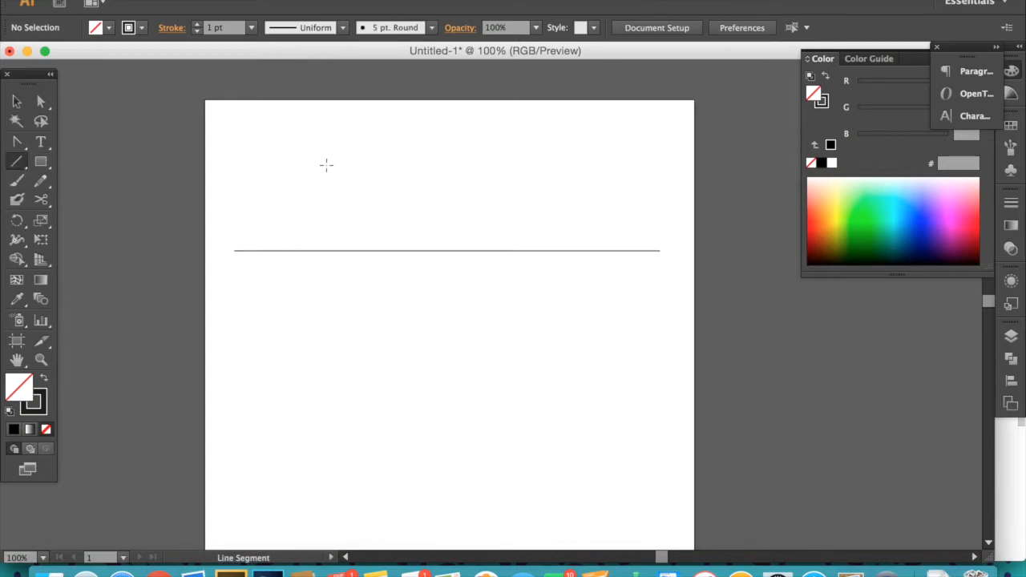
drag(495, 383, 462, 344)
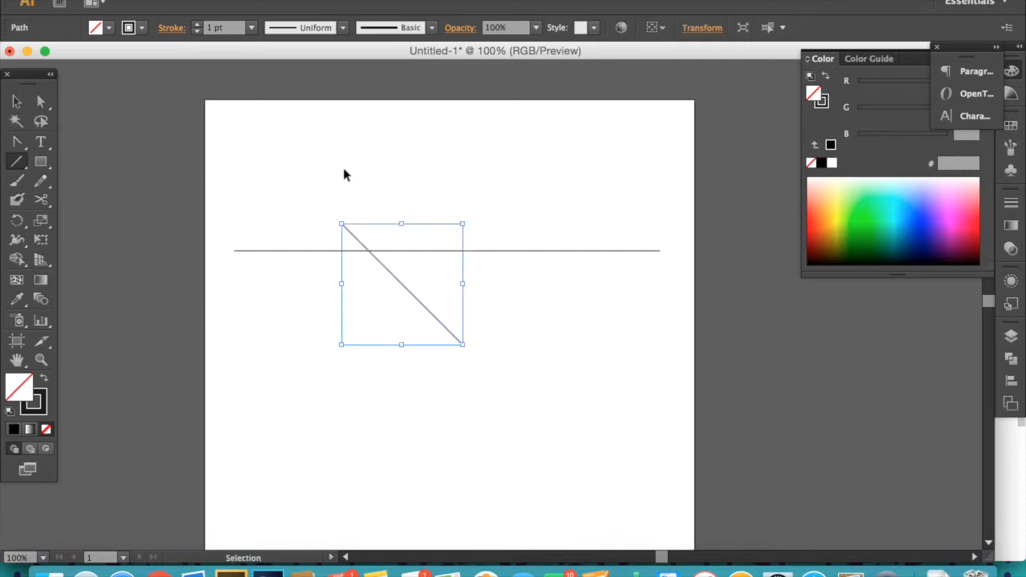
key(super+z)
- Draw a vertical line crossing the horizontal line near its left end
mouse_move(307, 131)
mouse_down()
mouse_move(340, 306)
mouse_move(424, 449)
mouse_up()
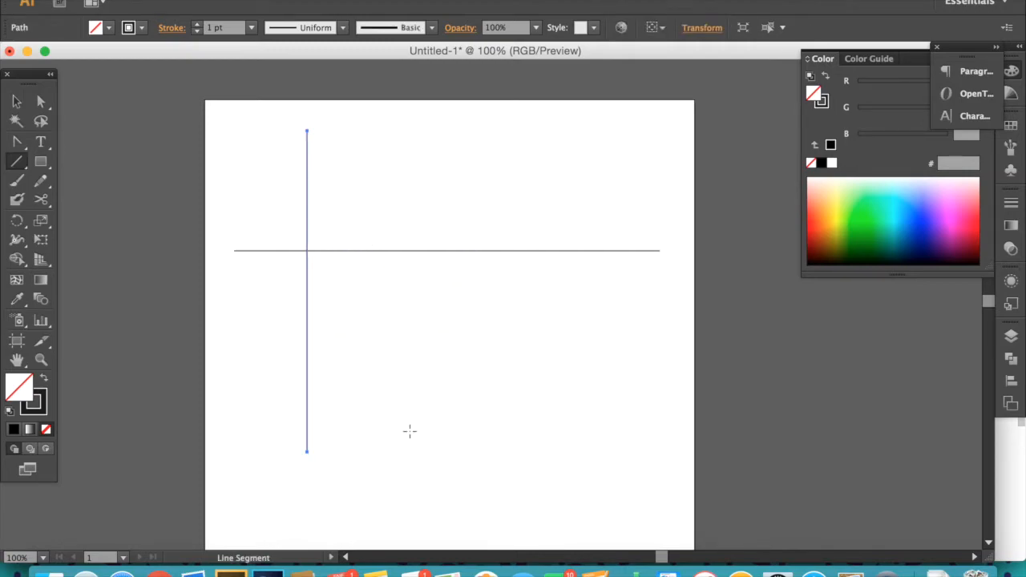
key(v)
click(387, 268)
key(m)
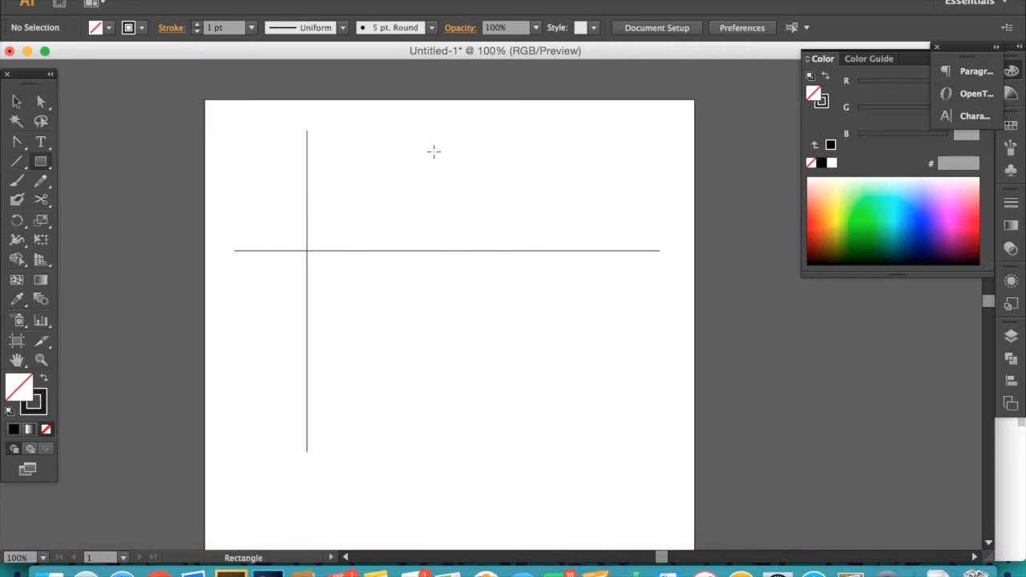
drag(449, 151, 478, 327)
key(super+z)
- Draw a diagonal line from the upper middle of the artboard down to the lower right
key(backslash)
drag(430, 138, 596, 486)
key(v)
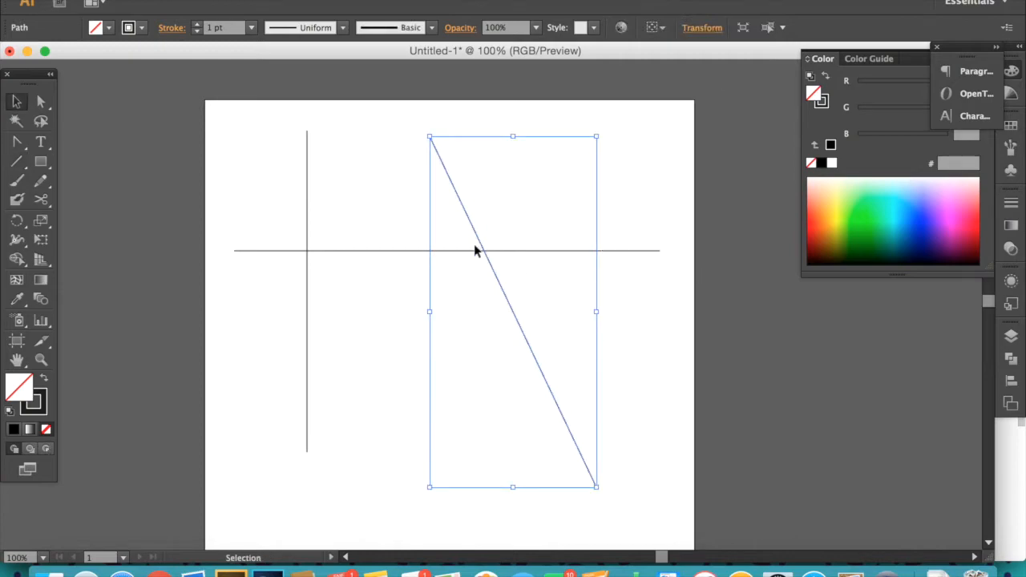
- Set the stroke weight of all three lines to 2 pt
drag(250, 194, 515, 326)
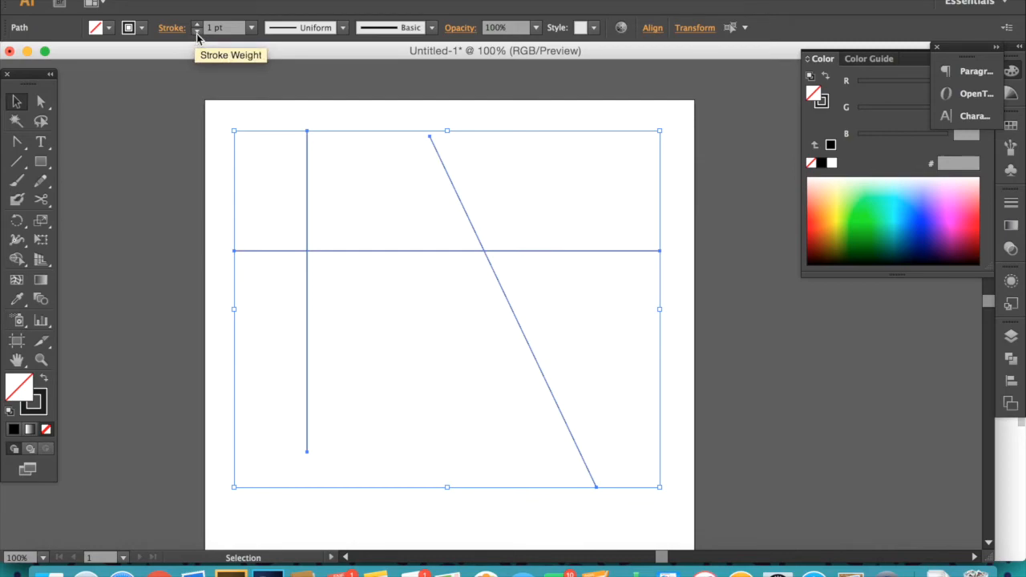
click(251, 27)
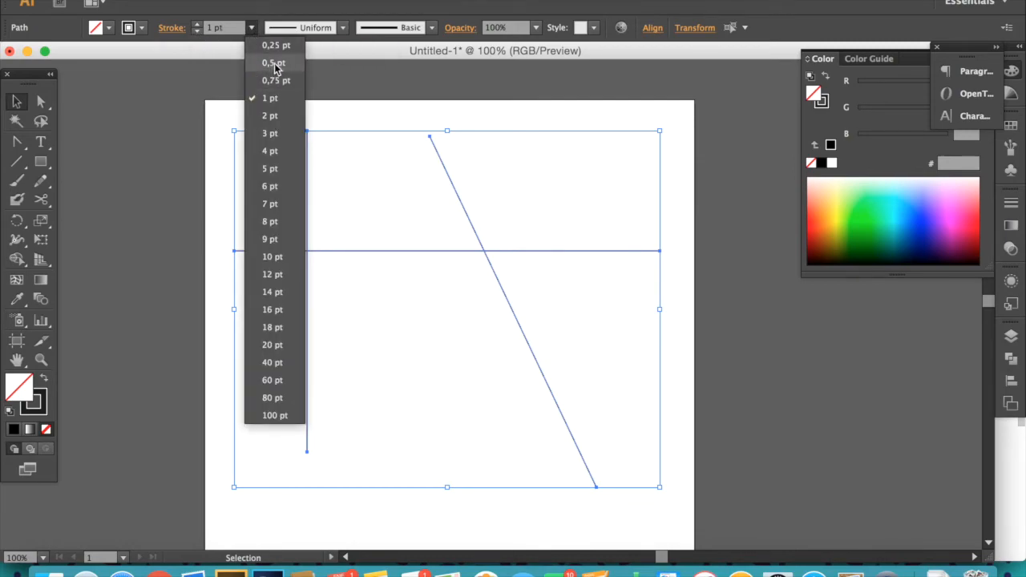
click(273, 67)
click(251, 27)
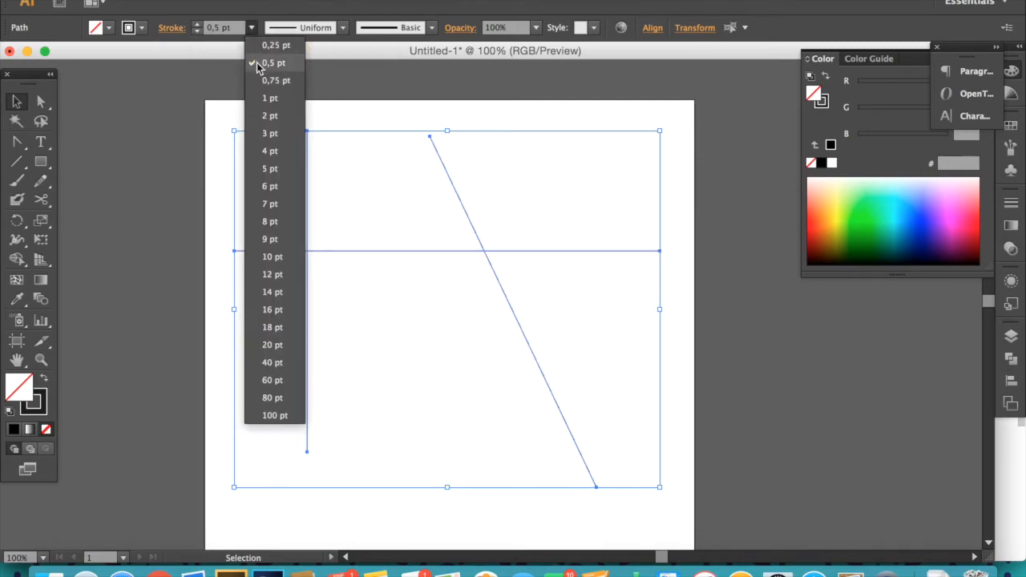
click(290, 119)
click(129, 114)
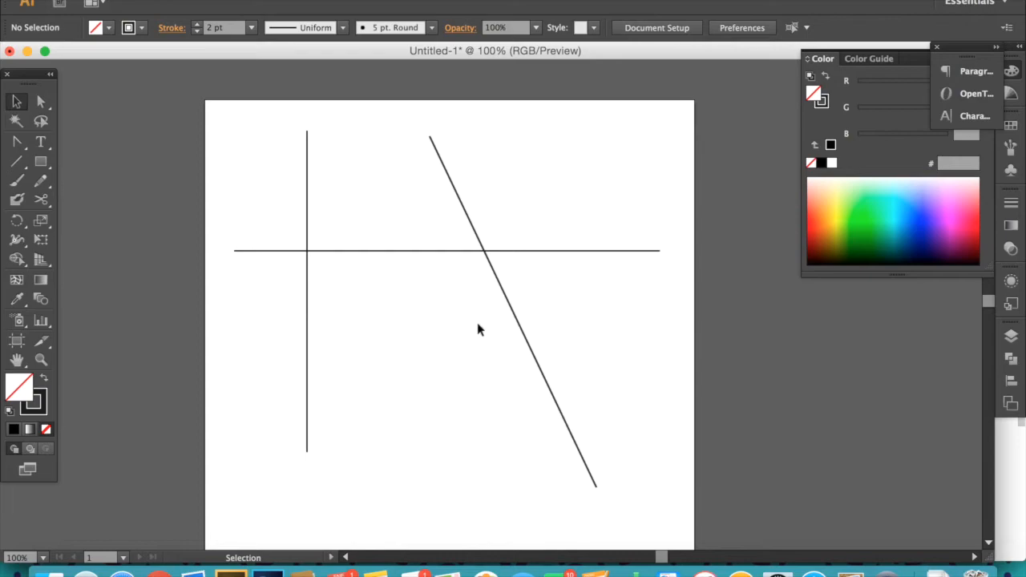
- Delete all three lines
drag(266, 192, 484, 262)
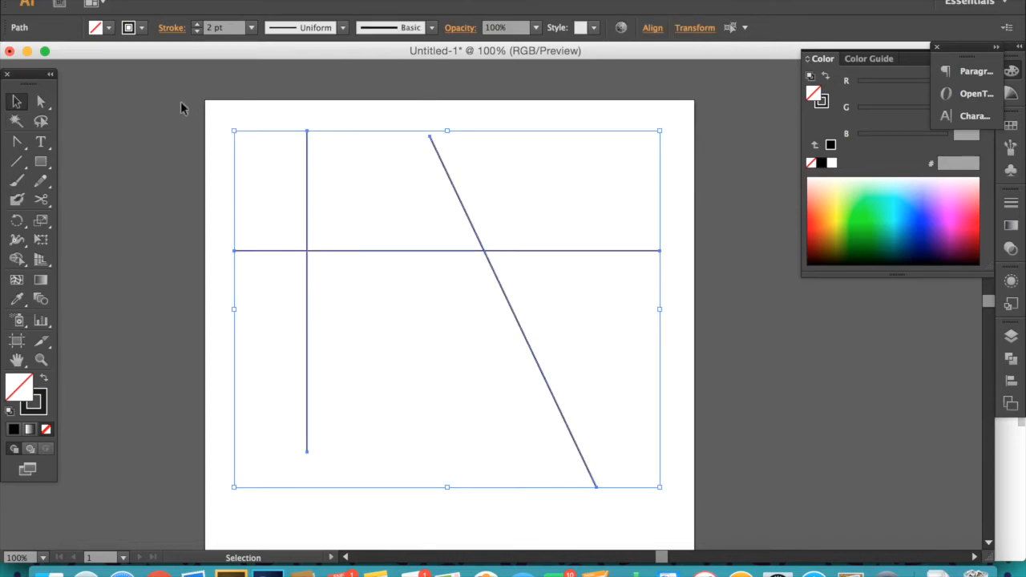
key(Delete)
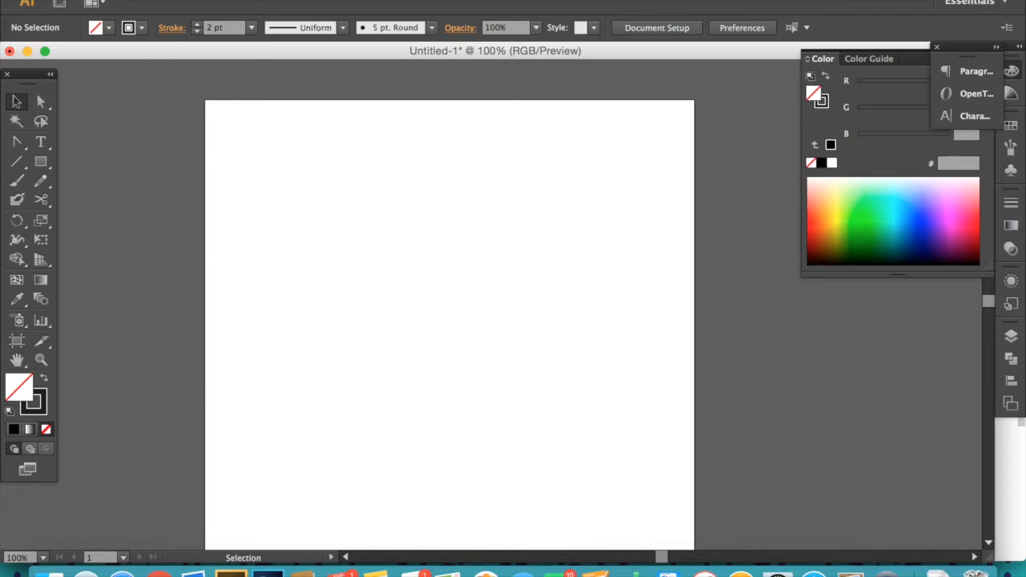
- Show the rulers around the document window
click(420, 0)
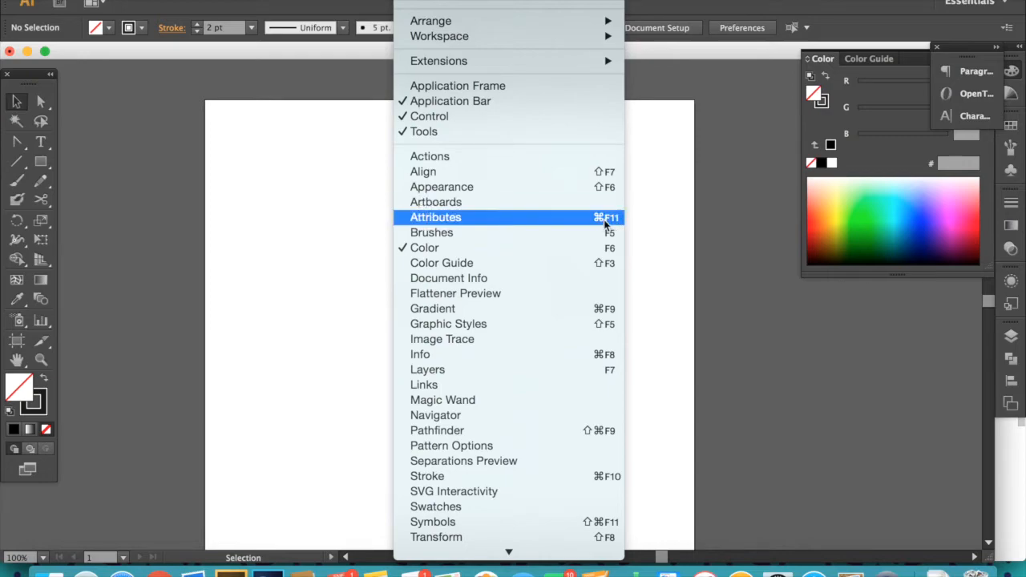
mouse_move(559, 559)
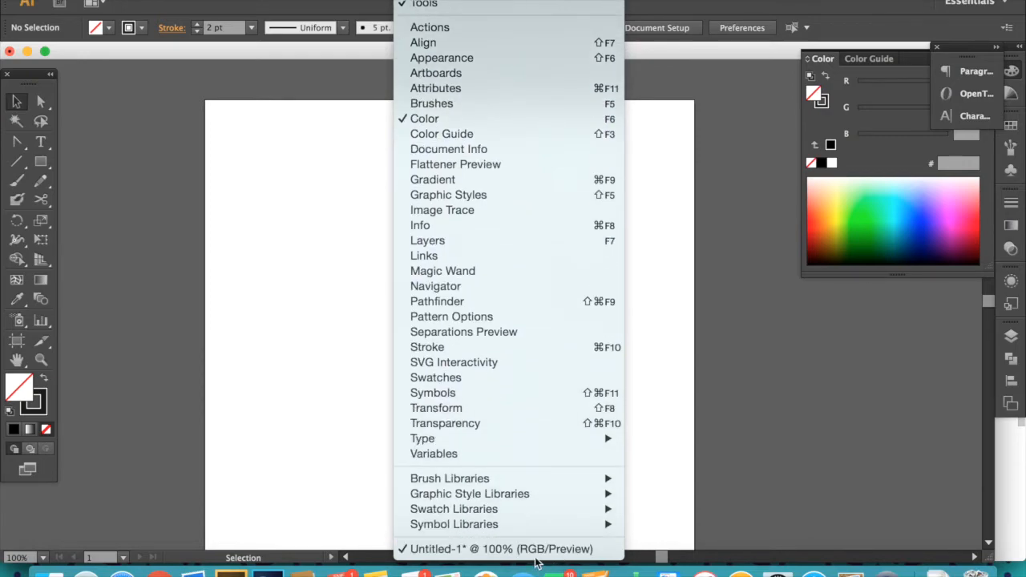
mouse_move(374, 0)
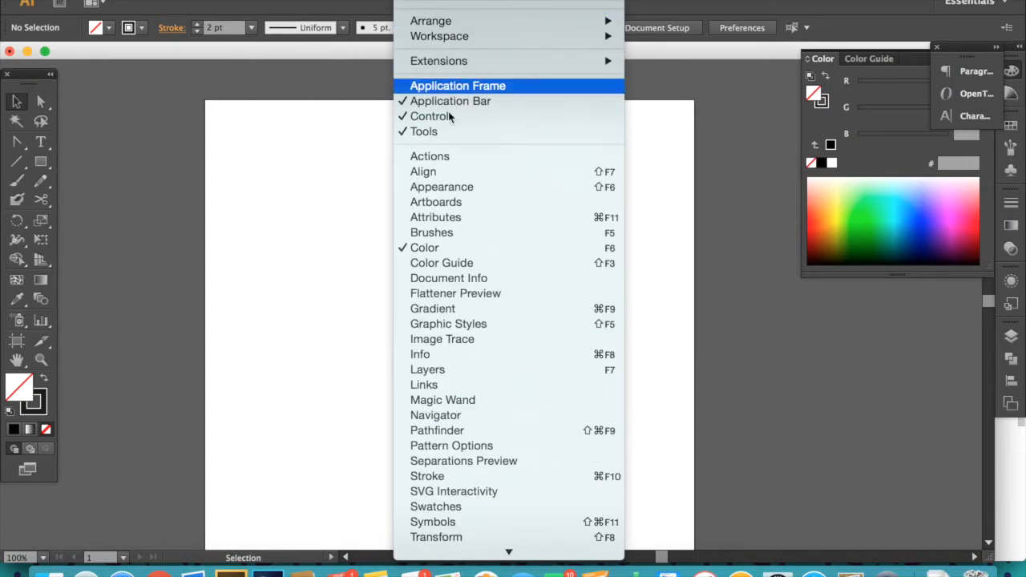
mouse_move(519, 311)
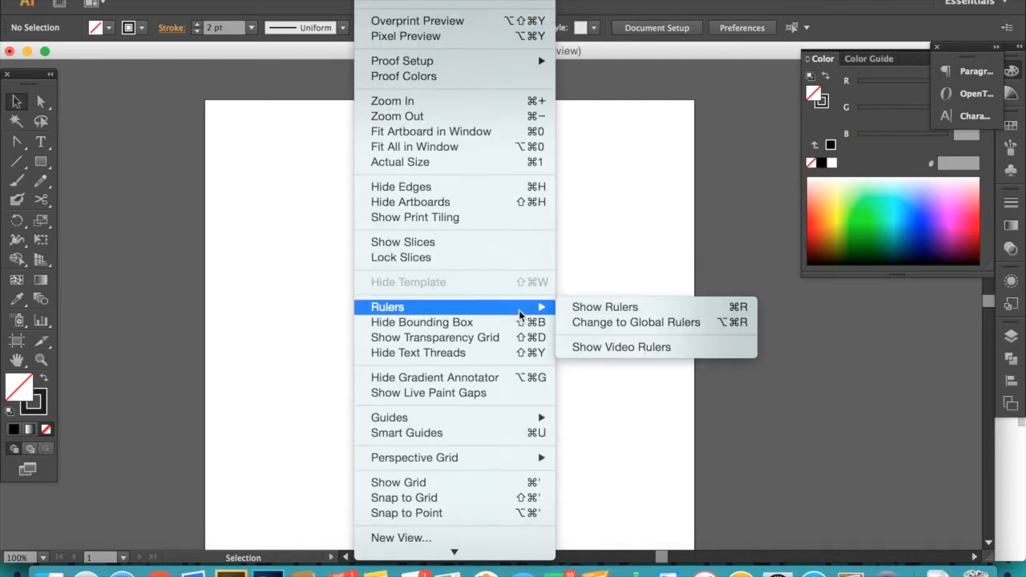
click(581, 303)
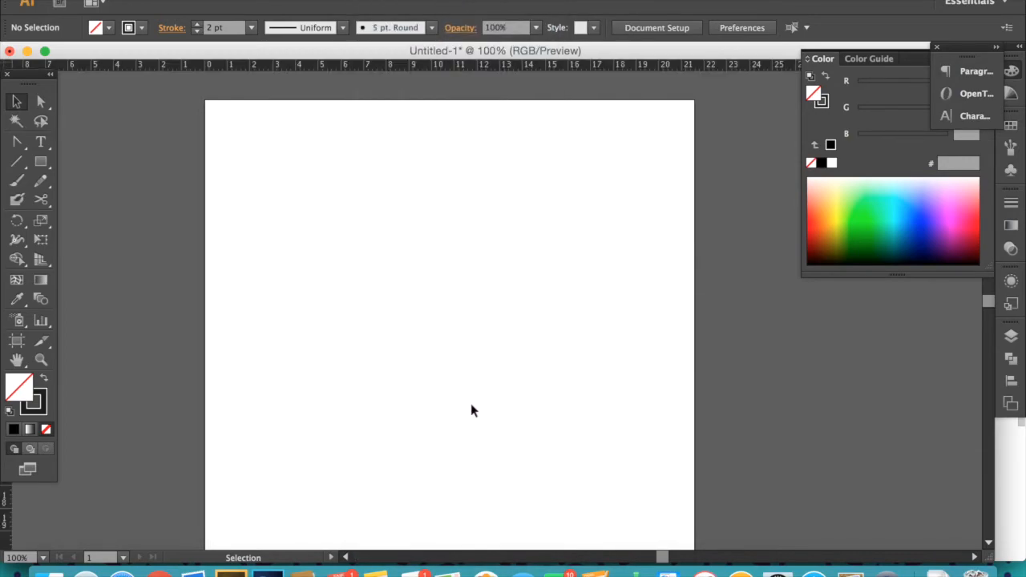
- Zoom in to 150%, shift the Tools panel slightly and close the Color panel group
key(z)
click(454, 355)
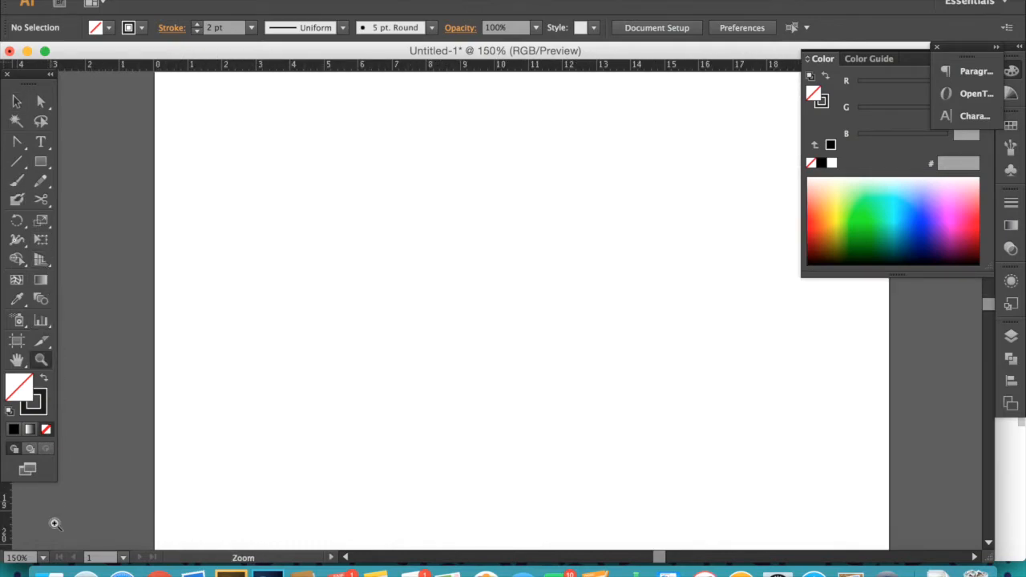
drag(25, 79, 37, 83)
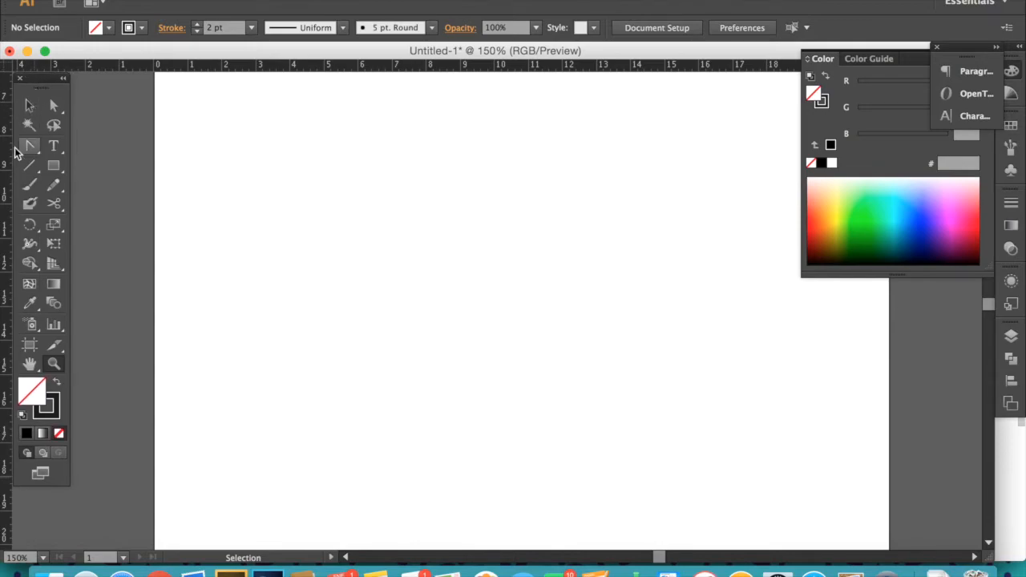
click(936, 47)
click(965, 59)
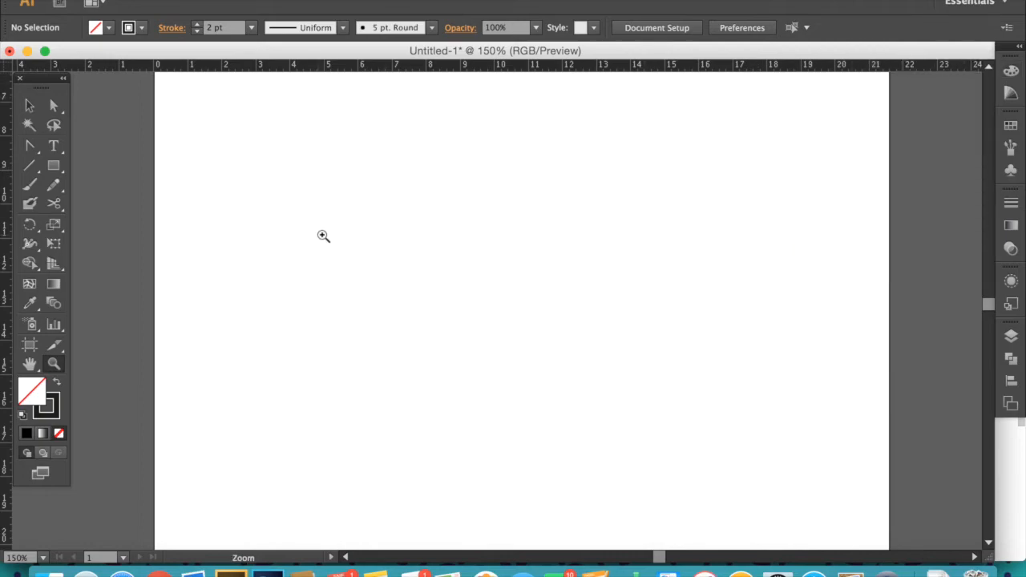
- Drag two horizontal guides from the top ruler and two vertical guides from the side ruler onto the artboard
drag(440, 259, 404, 390)
drag(422, 201, 379, 261)
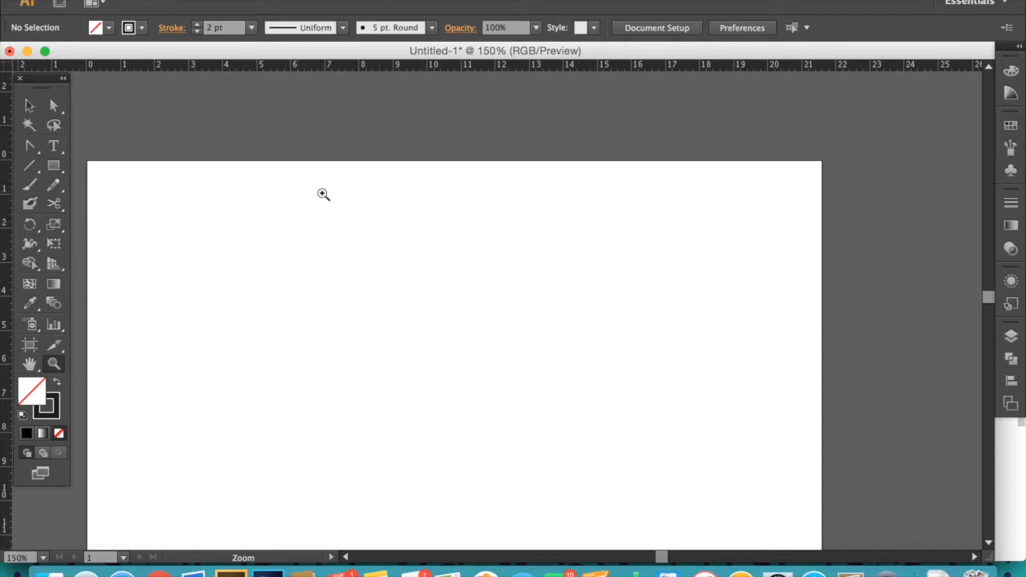
click(29, 105)
drag(308, 326, 298, 245)
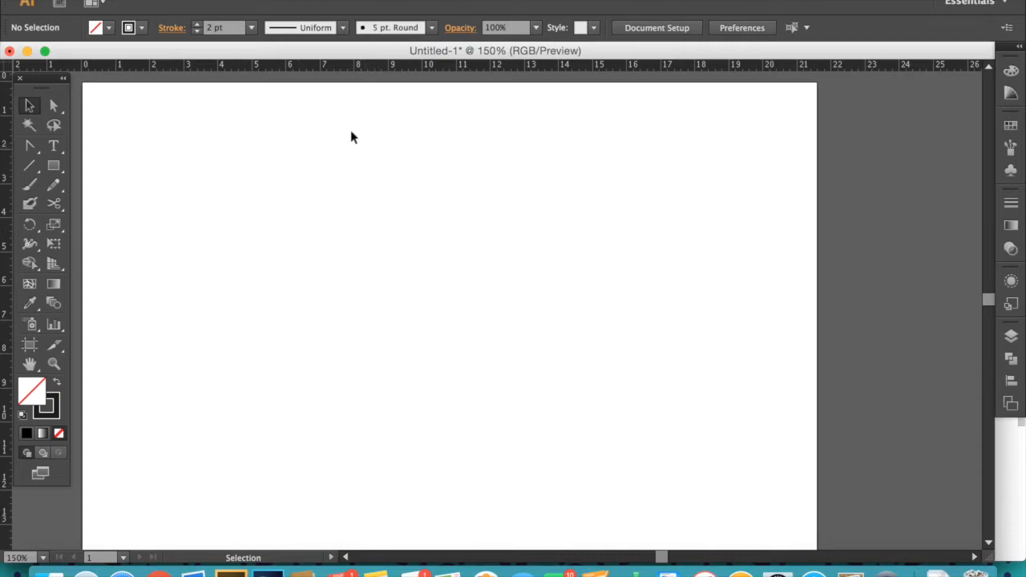
drag(357, 66, 398, 92)
key(super+z)
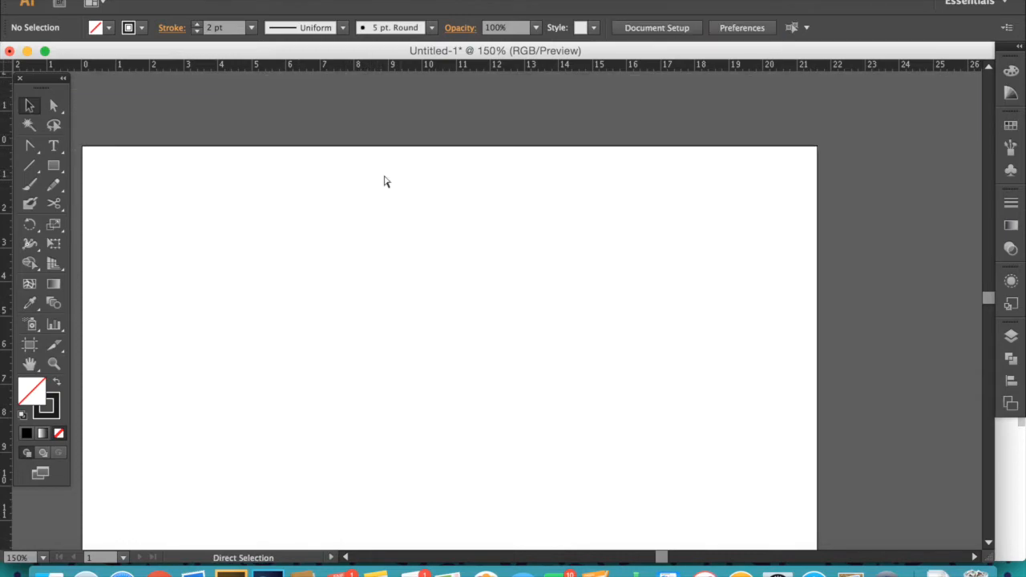
drag(343, 234, 370, 141)
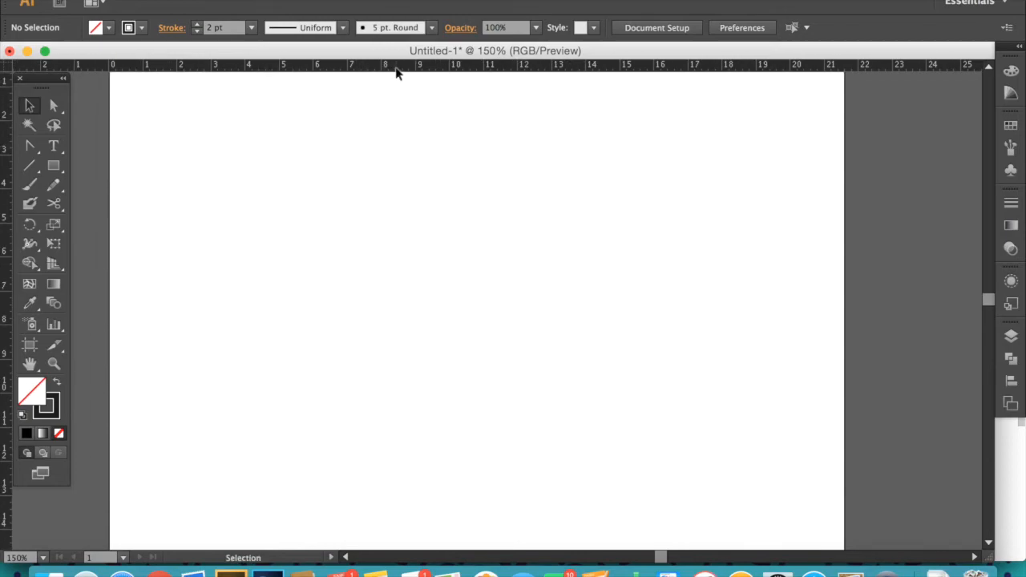
drag(397, 70, 393, 154)
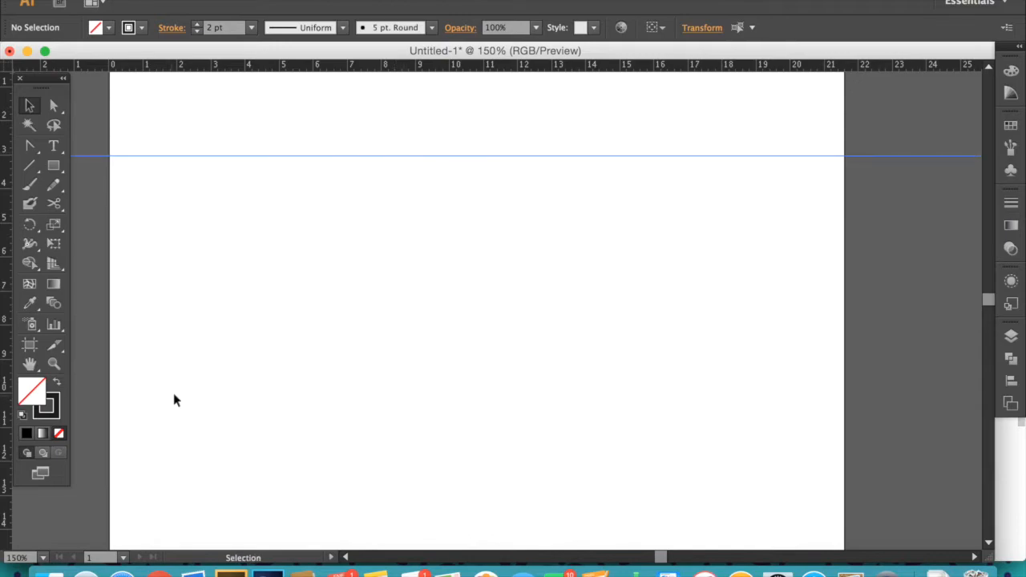
drag(420, 70, 408, 240)
drag(8, 196, 340, 200)
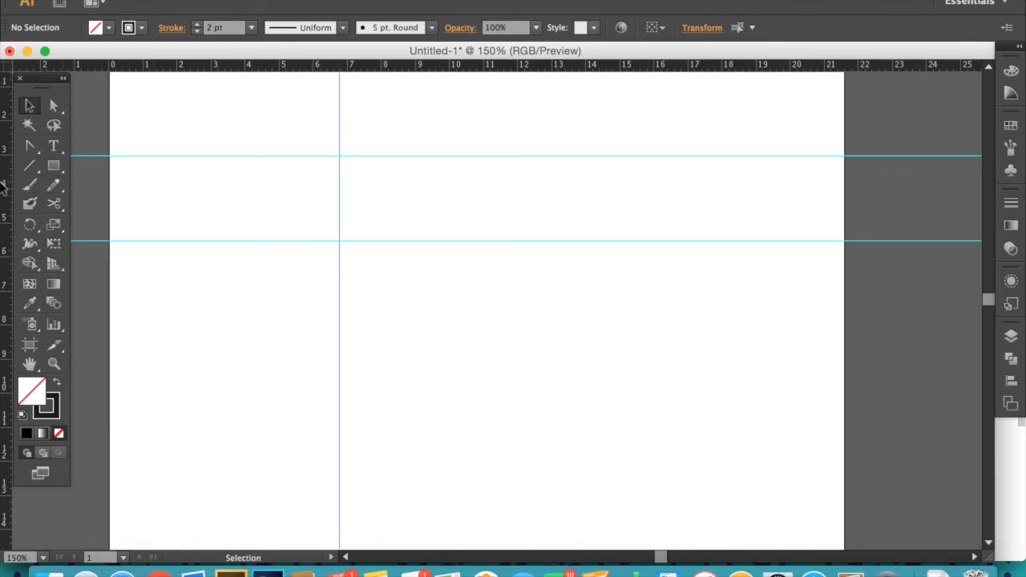
drag(6, 186, 457, 179)
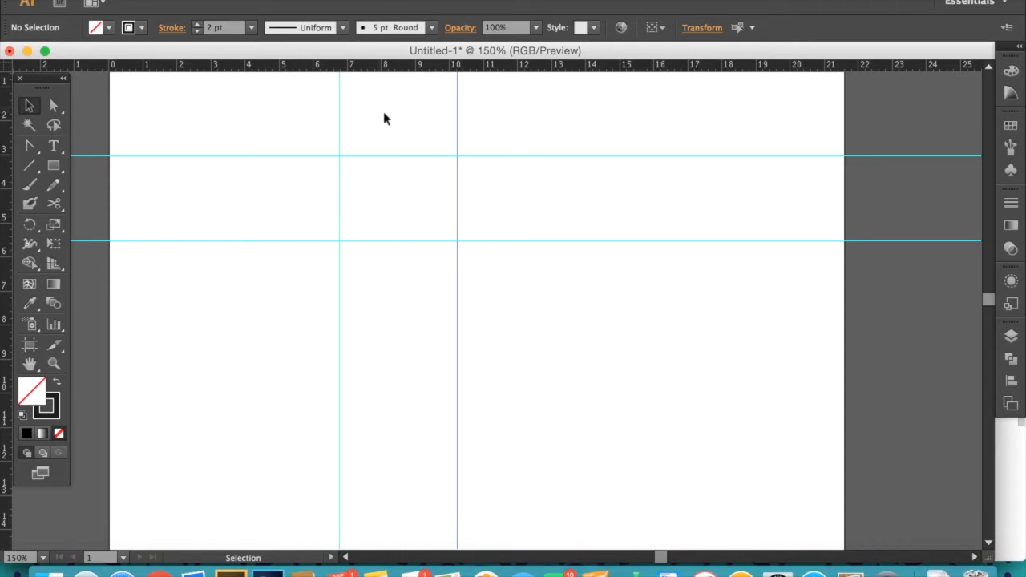
- Delete and then move the upper horizontal guide, undoing each change
drag(426, 195, 427, 193)
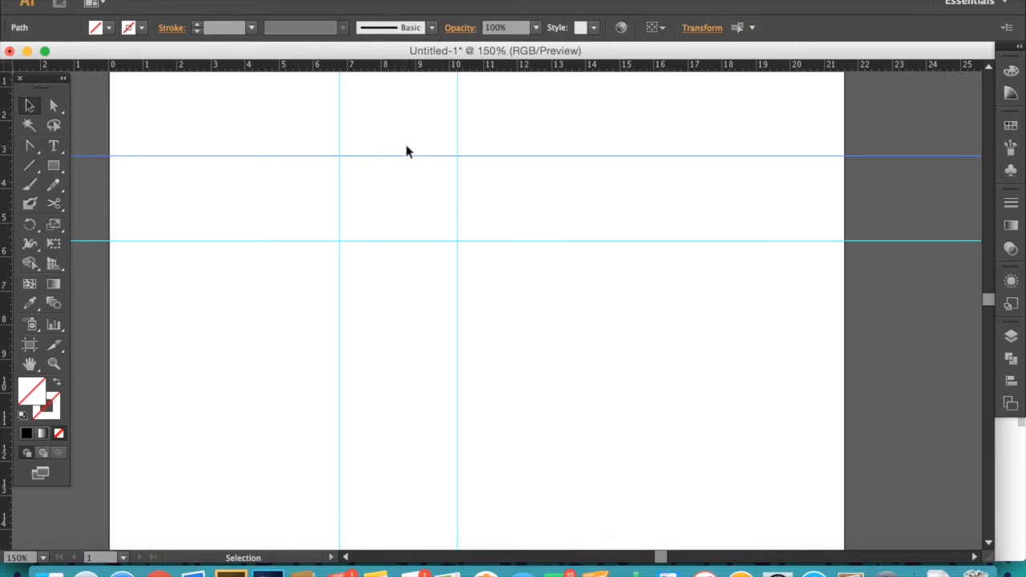
key(Delete)
key(super+z)
drag(405, 163, 412, 105)
key(super+z)
- Lock the guides
click(370, 1)
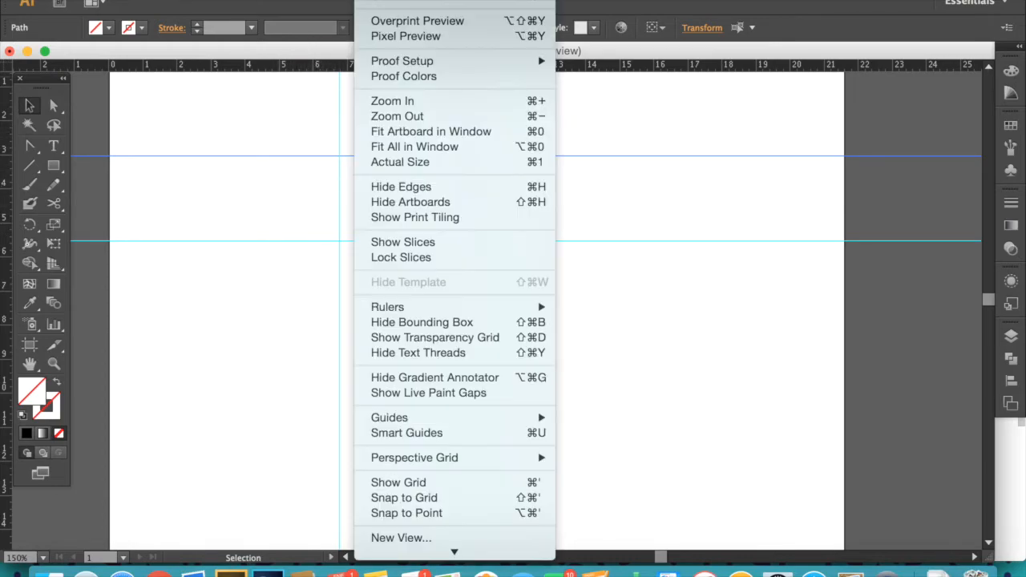
mouse_move(527, 420)
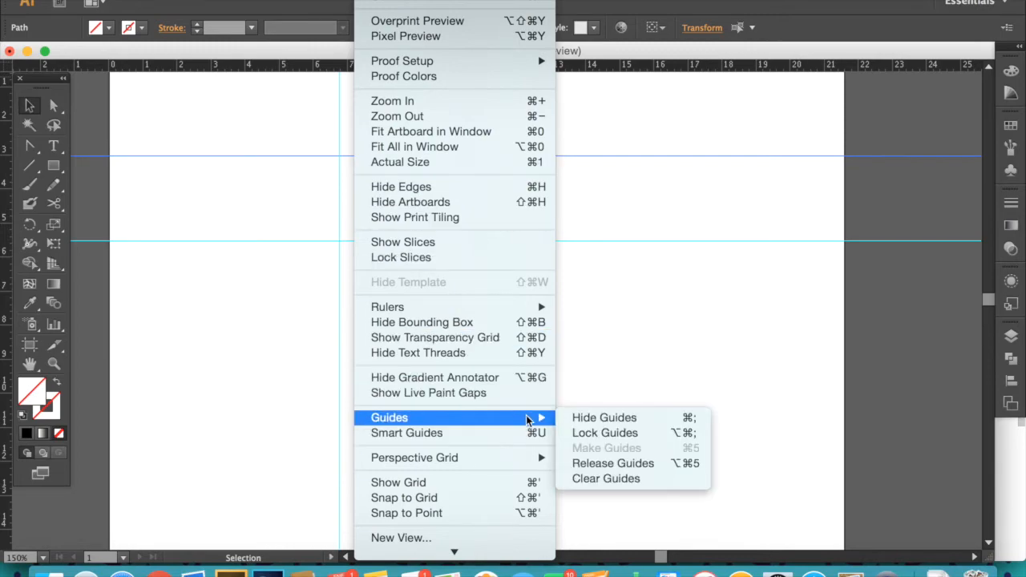
click(623, 437)
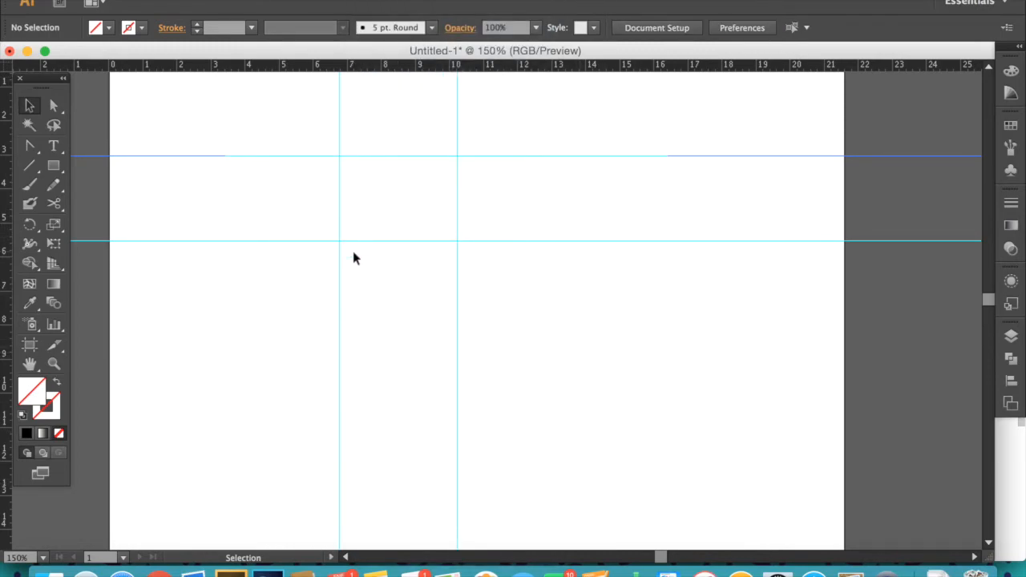
- Zoom to 300% and with the Pen tool draw along the top and right guides, then a curved arch leftwards
key(z)
click(425, 284)
click(497, 241)
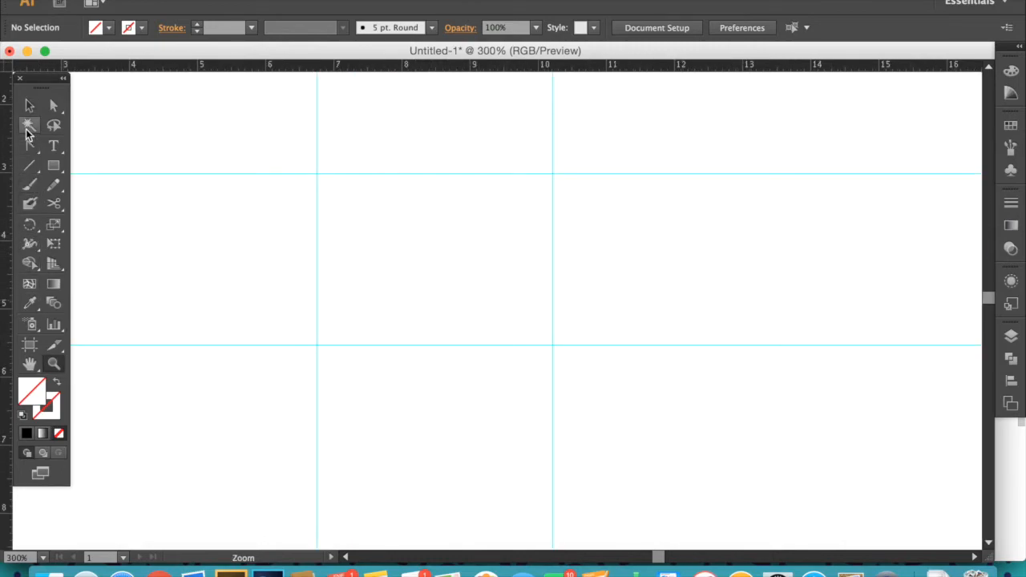
drag(29, 146, 56, 148)
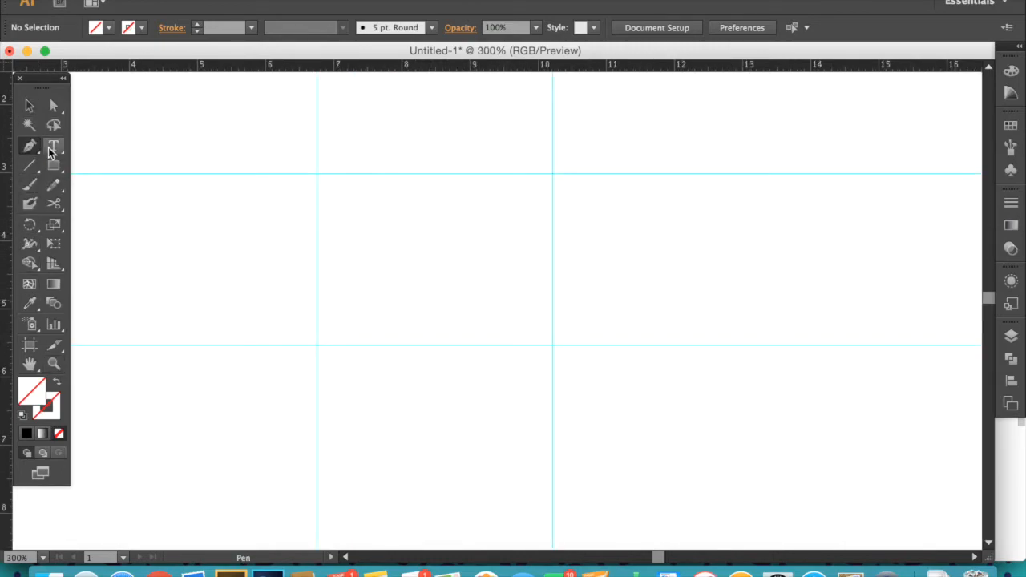
click(315, 174)
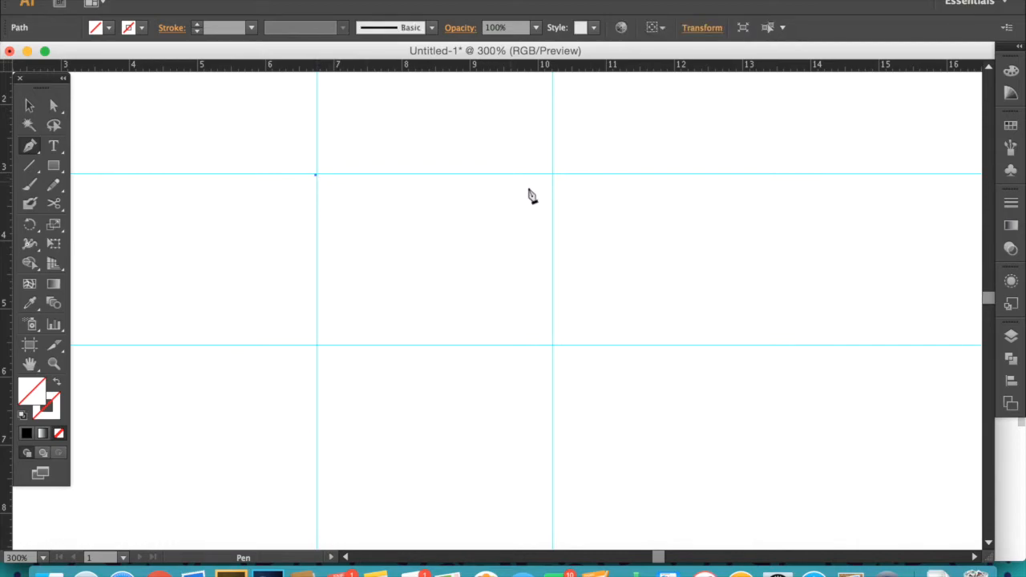
click(552, 174)
click(552, 346)
drag(447, 267, 360, 248)
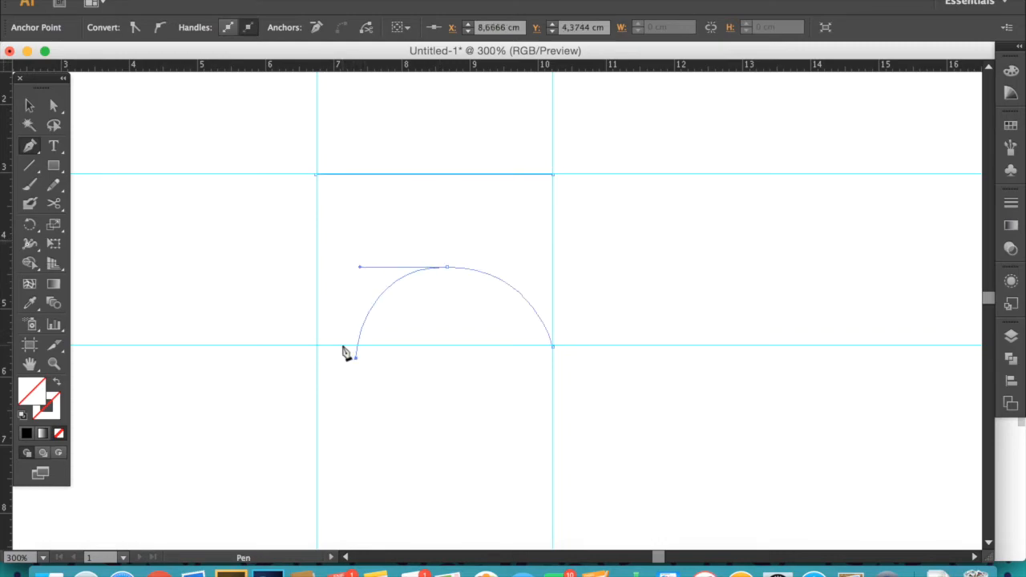
- Move the arch's end anchor onto the lower-left guide intersection and centre the curve's top anchor
key(a)
drag(357, 365, 319, 348)
drag(448, 268, 434, 268)
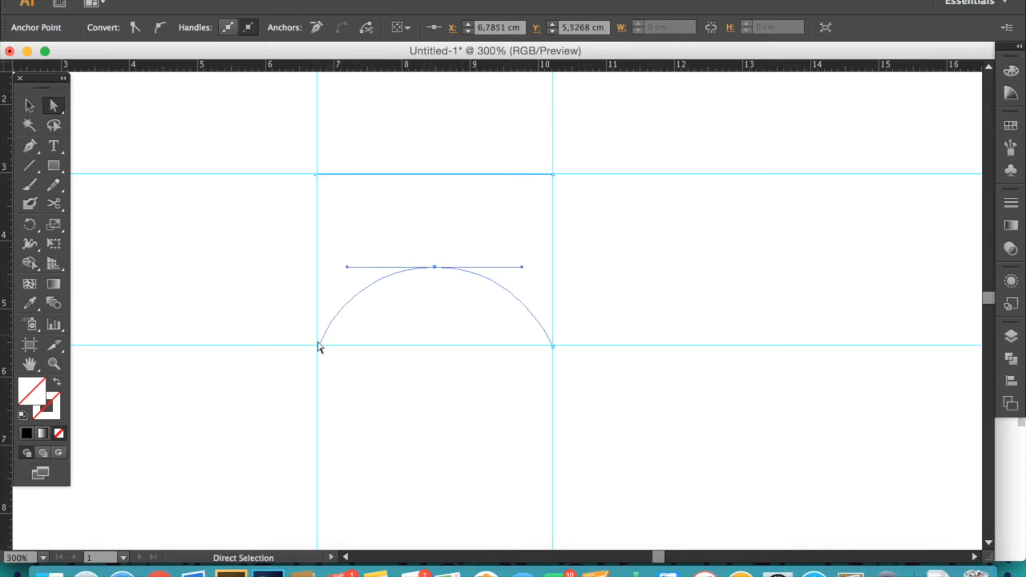
- Continue the path with the Pen tool up the left guide to close it at the top-left corner, nudging the lower-left anchor
key(p)
click(319, 346)
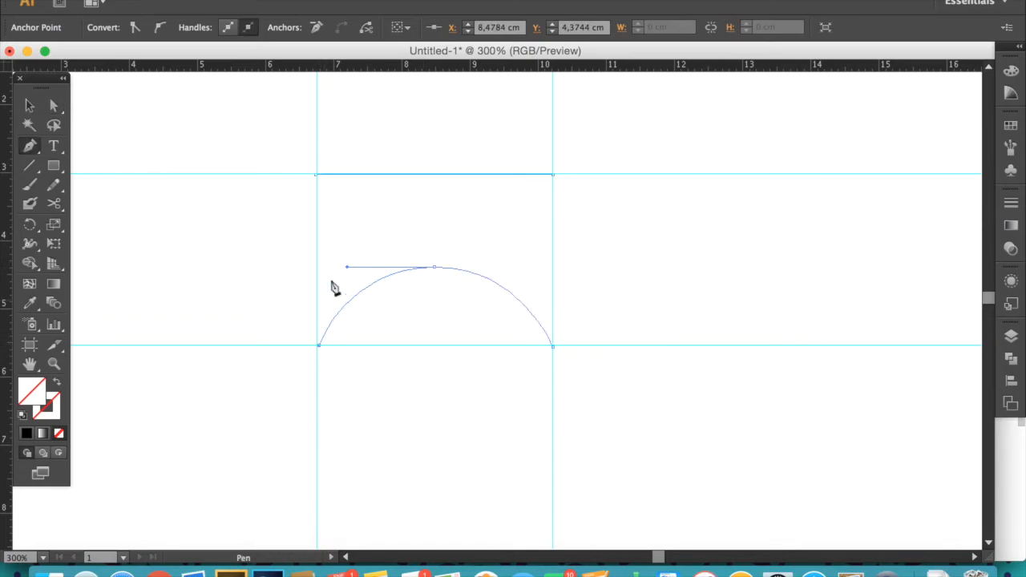
click(317, 175)
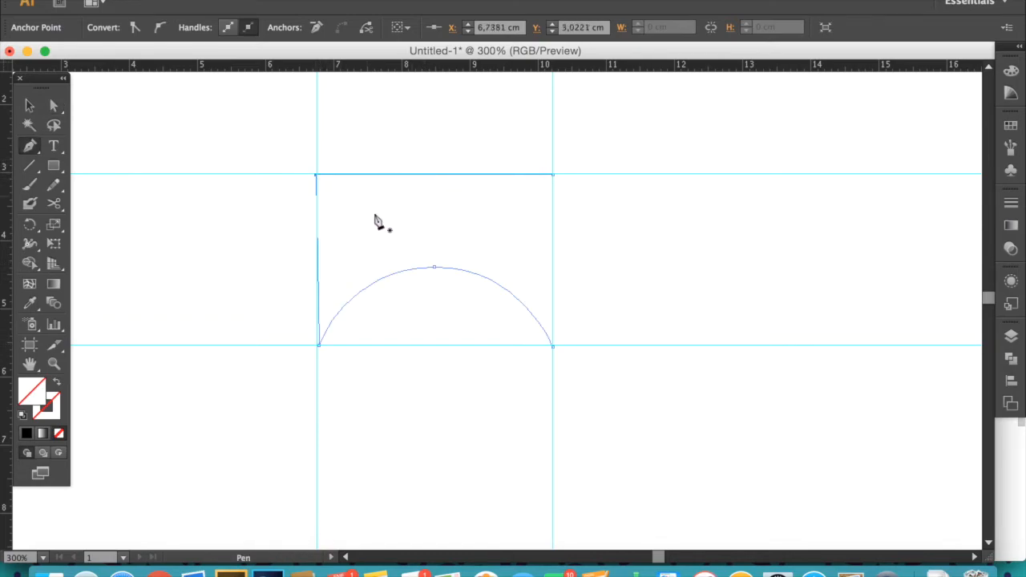
key(a)
drag(319, 347, 317, 350)
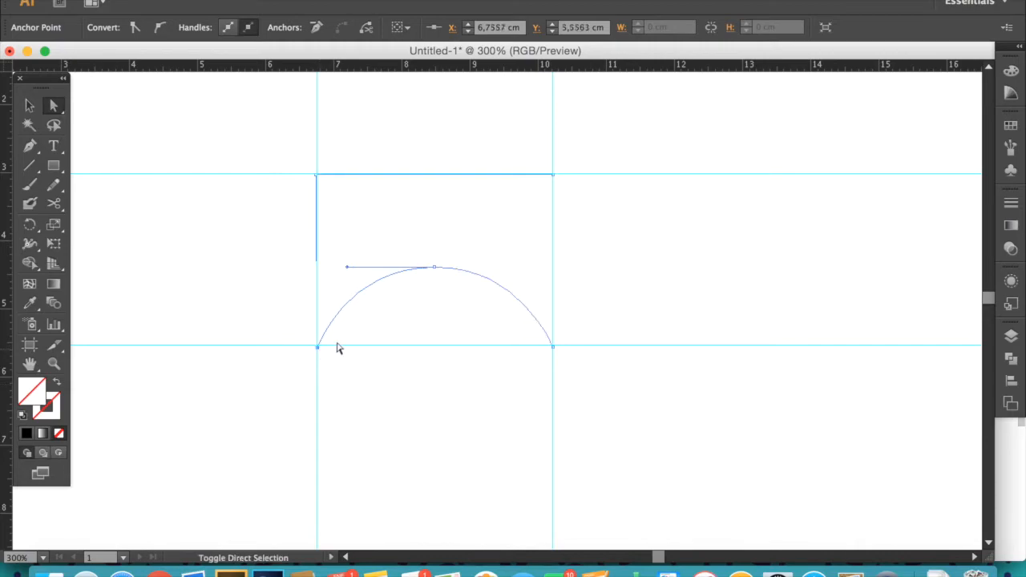
- Select the shape and set its stroke colour to hex 841212, then deselect
key(v)
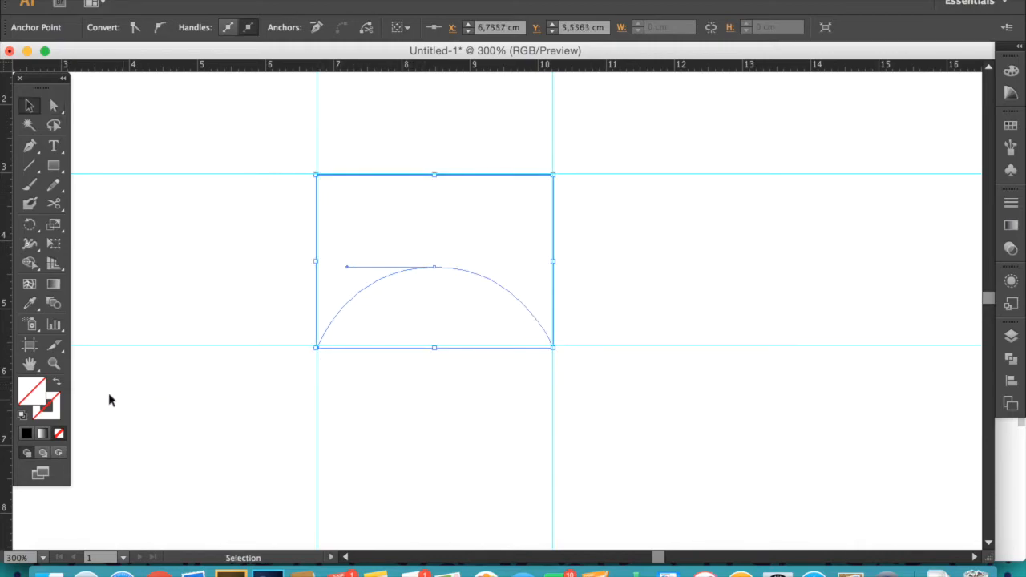
double_click(53, 407)
text(841212)
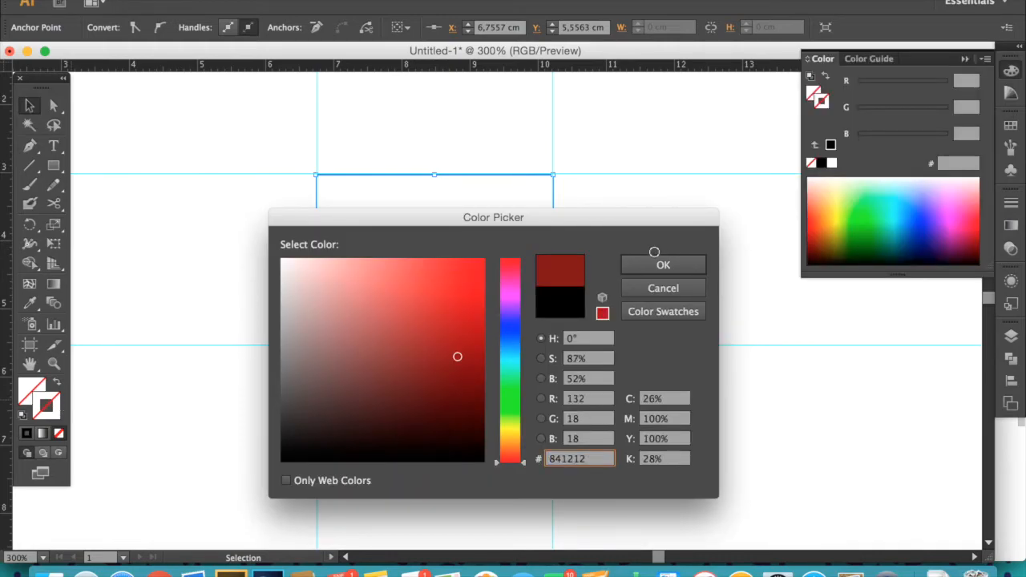
click(652, 264)
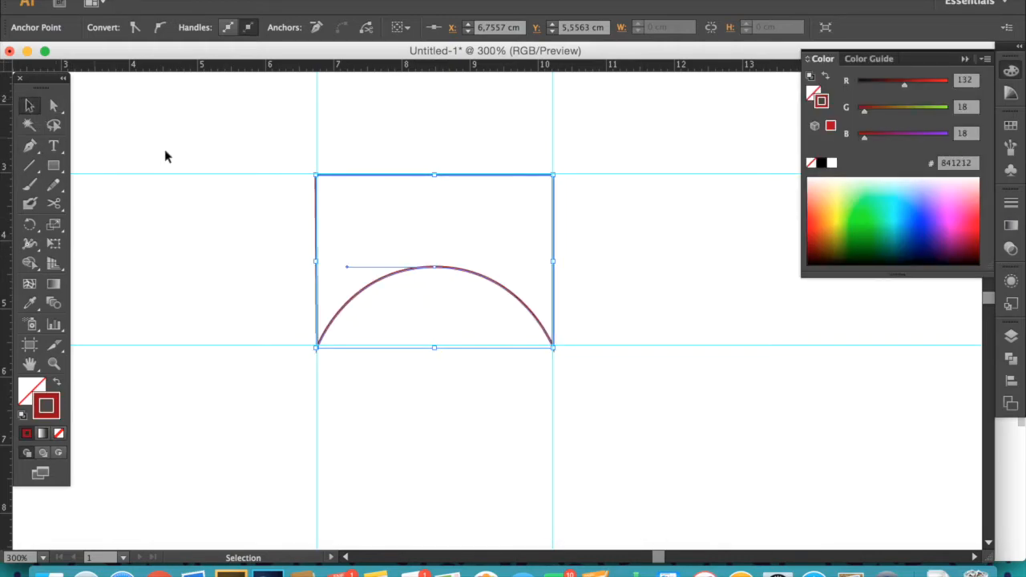
click(324, 149)
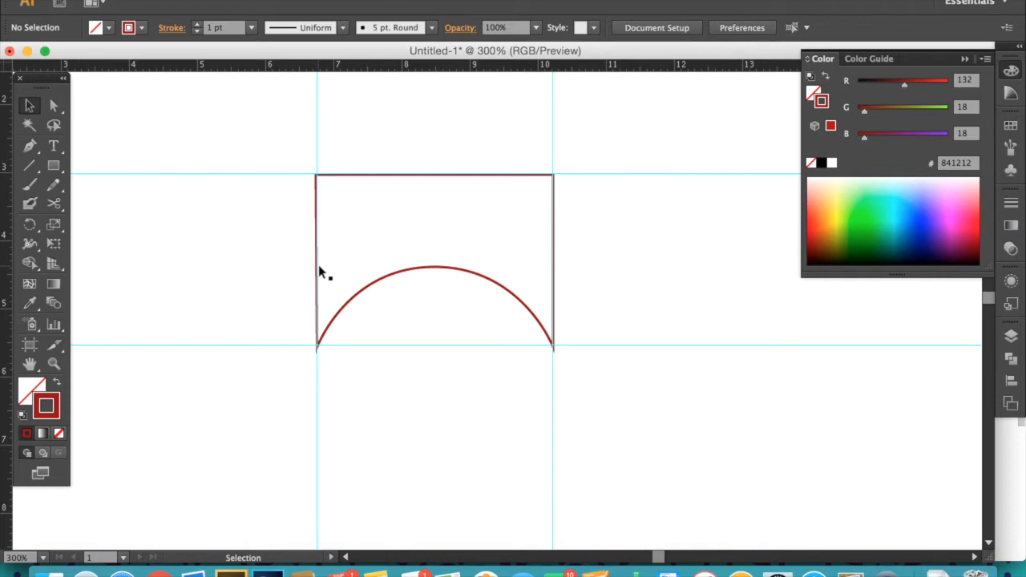
- Clear all guides from the document
click(420, 1)
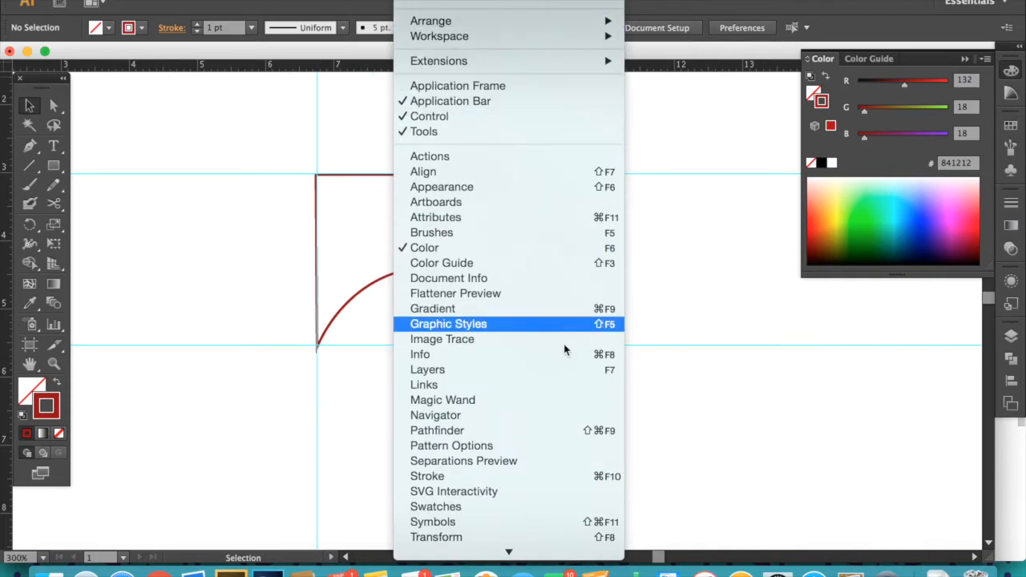
mouse_move(373, 1)
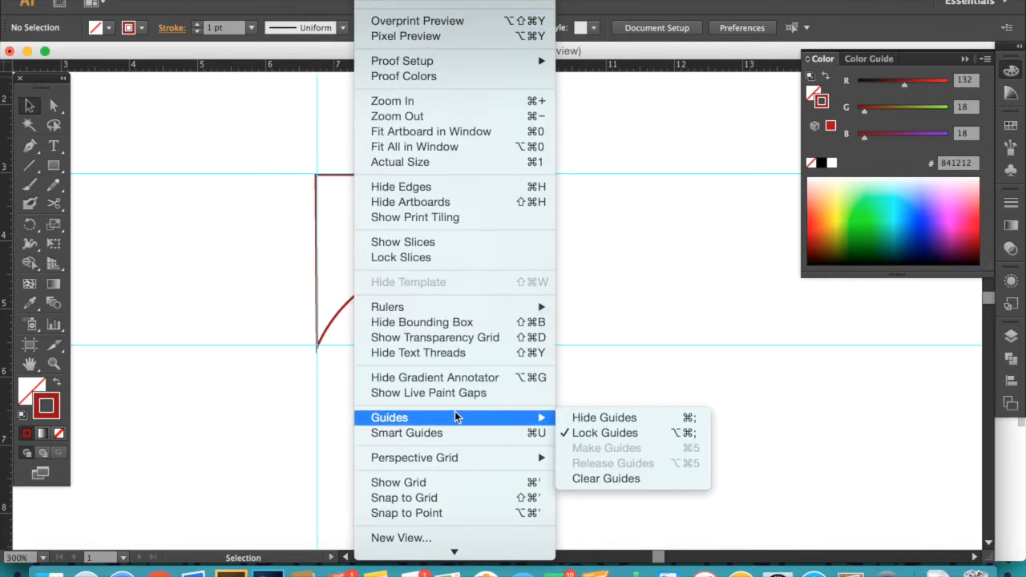
mouse_move(535, 417)
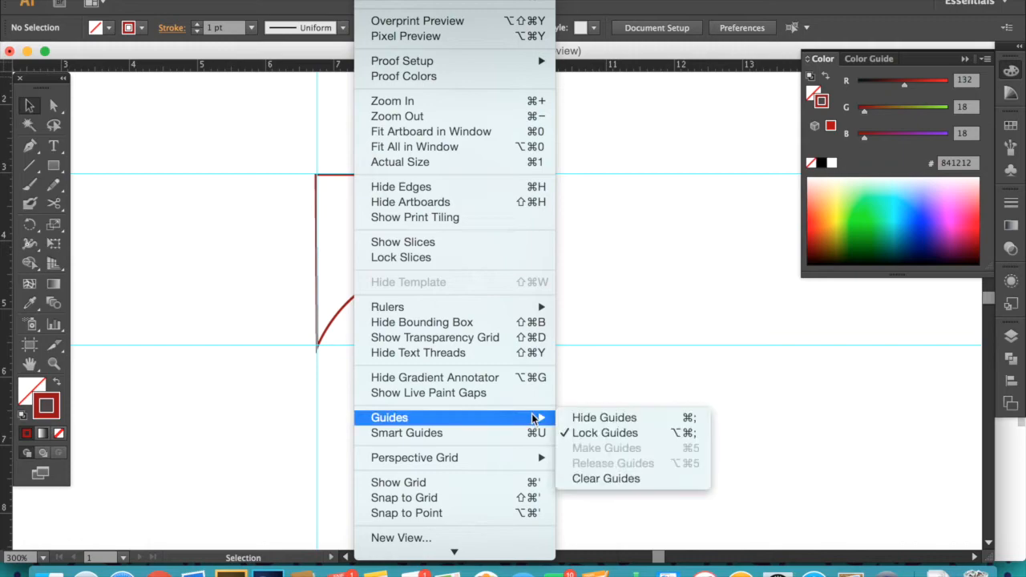
click(595, 481)
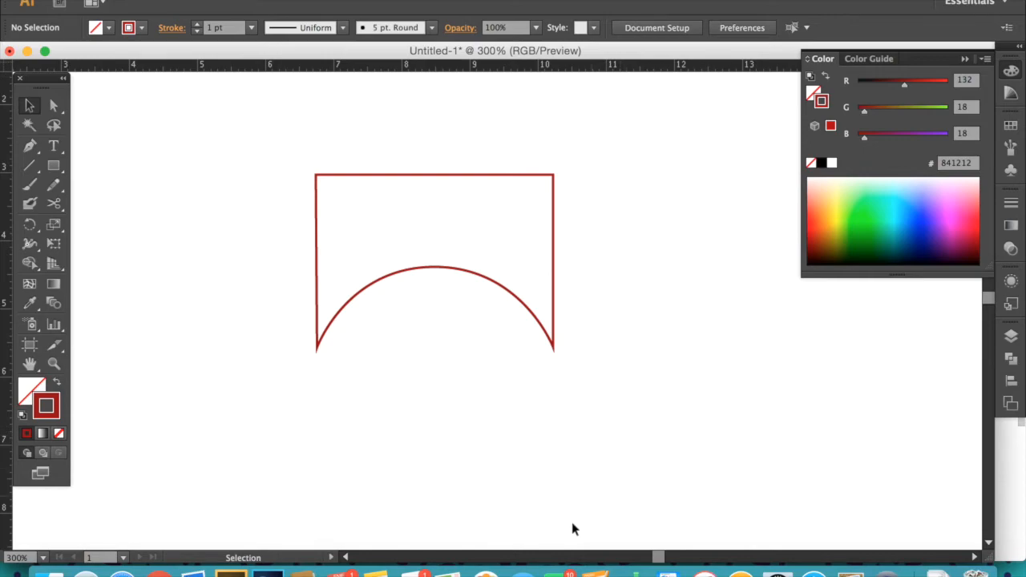
- Delete the arch-topped shape from the artboard
key(z)
alt+click(586, 362)
alt+click(589, 360)
alt+click(591, 358)
alt+click(591, 357)
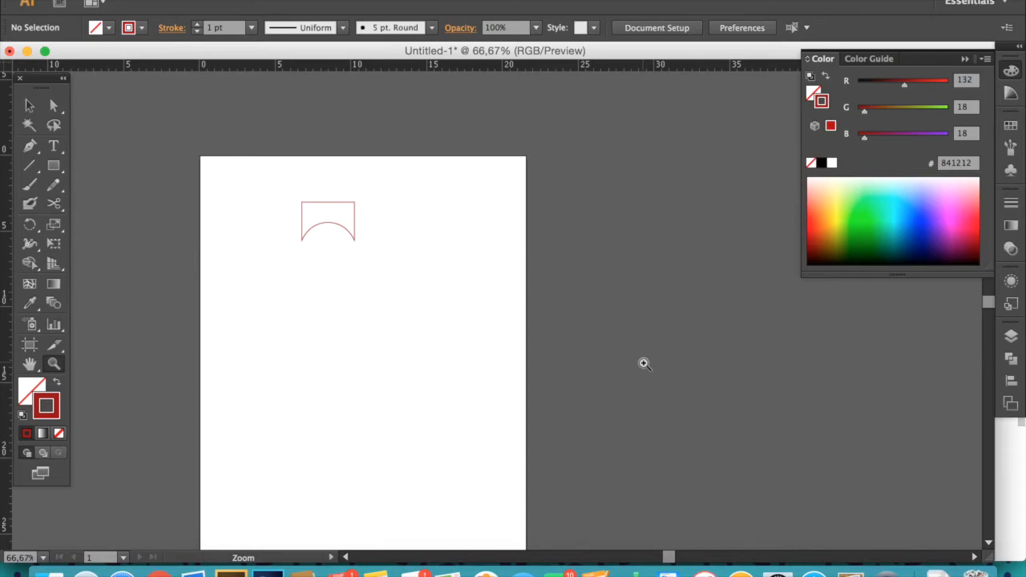
key(v)
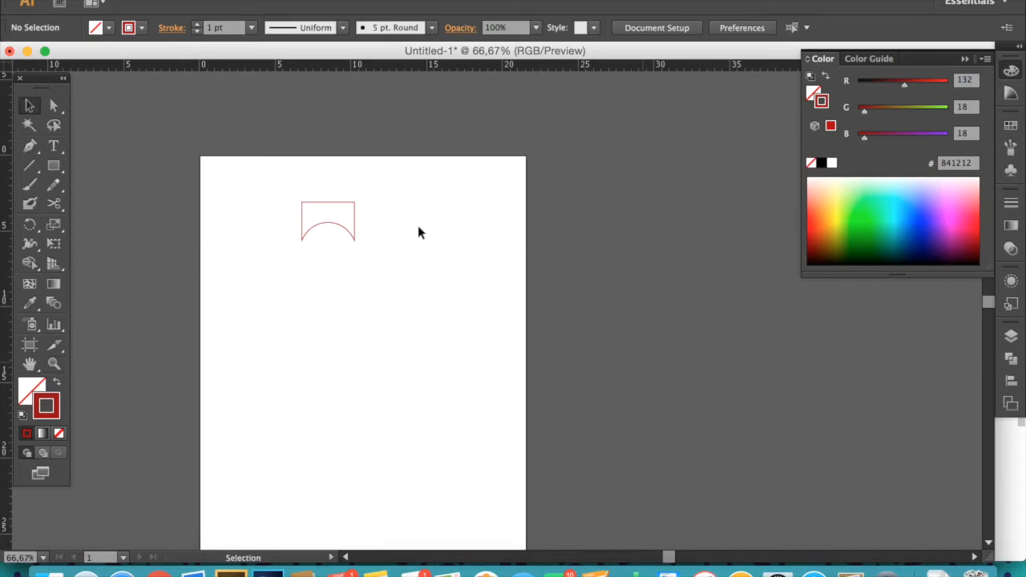
drag(270, 178, 404, 287)
key(Delete)
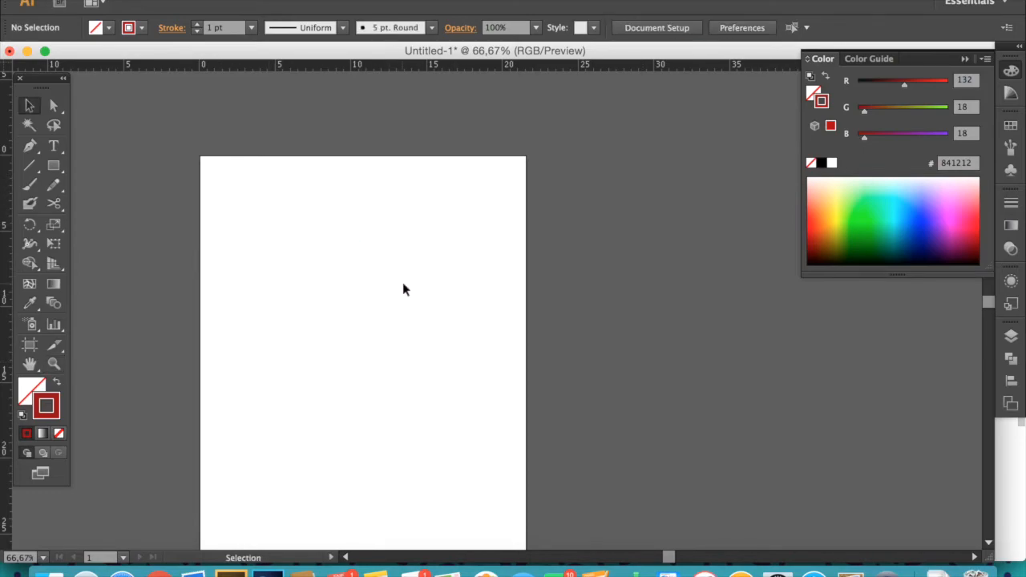
- Draw a small rectangle with the Rectangle tool and delete it
click(54, 169)
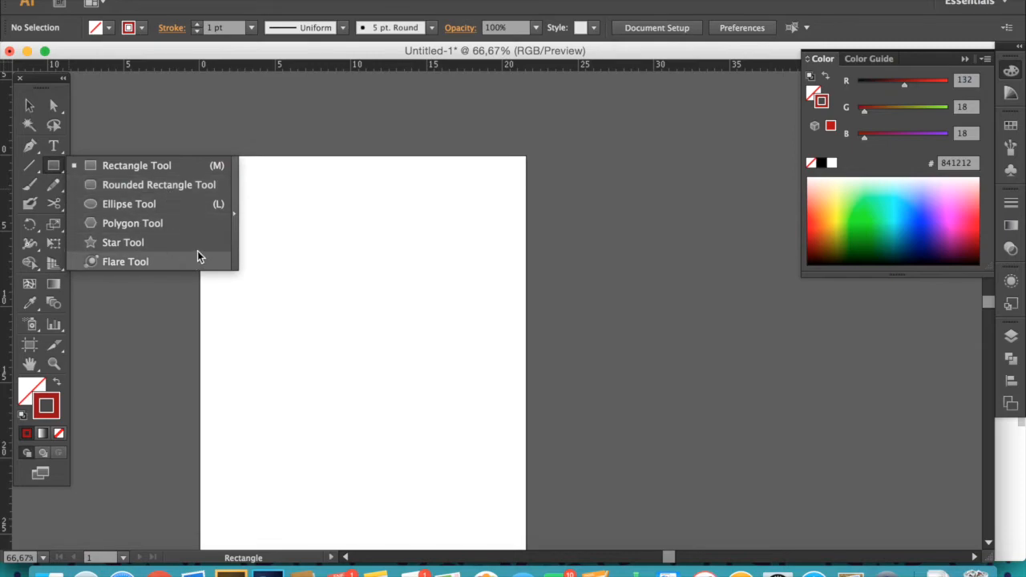
click(308, 228)
drag(306, 225, 371, 290)
key(v)
key(Delete)
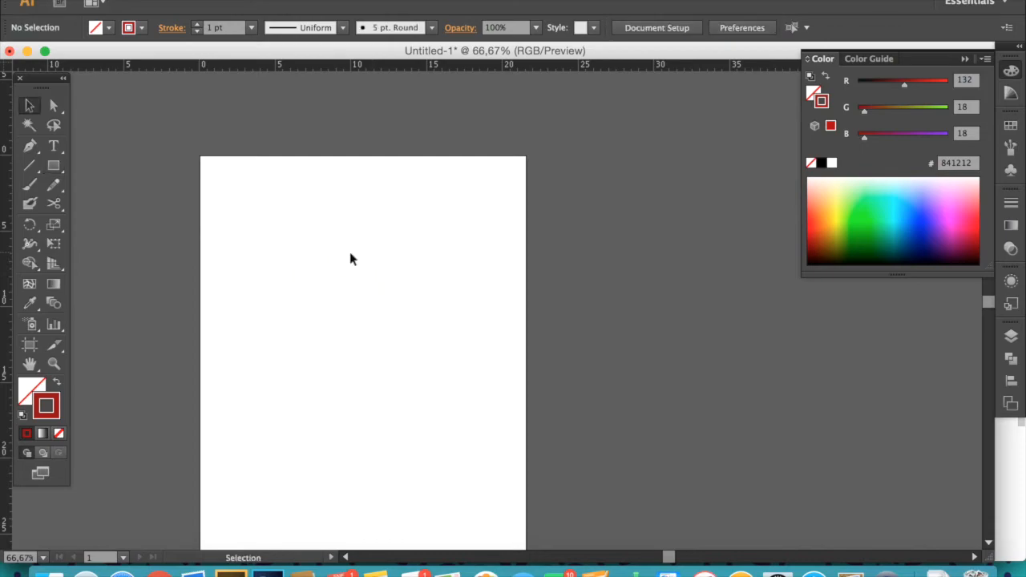
- Paint two freehand wavy strokes across the artboard with the Paintbrush tool
click(30, 185)
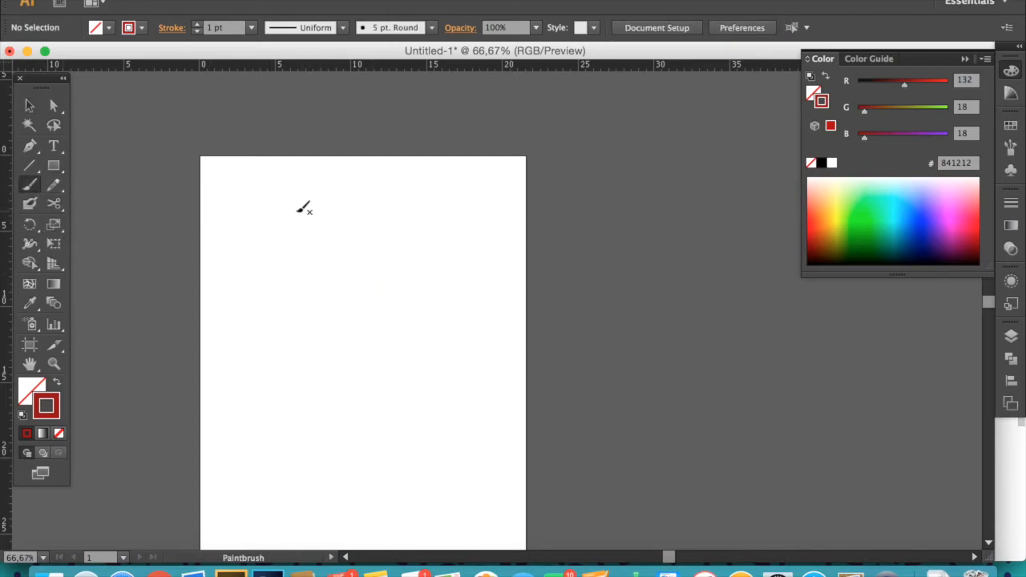
mouse_move(255, 186)
mouse_down()
mouse_move(246, 219)
mouse_move(277, 275)
mouse_move(344, 247)
mouse_move(361, 336)
mouse_move(427, 231)
mouse_move(488, 280)
mouse_up()
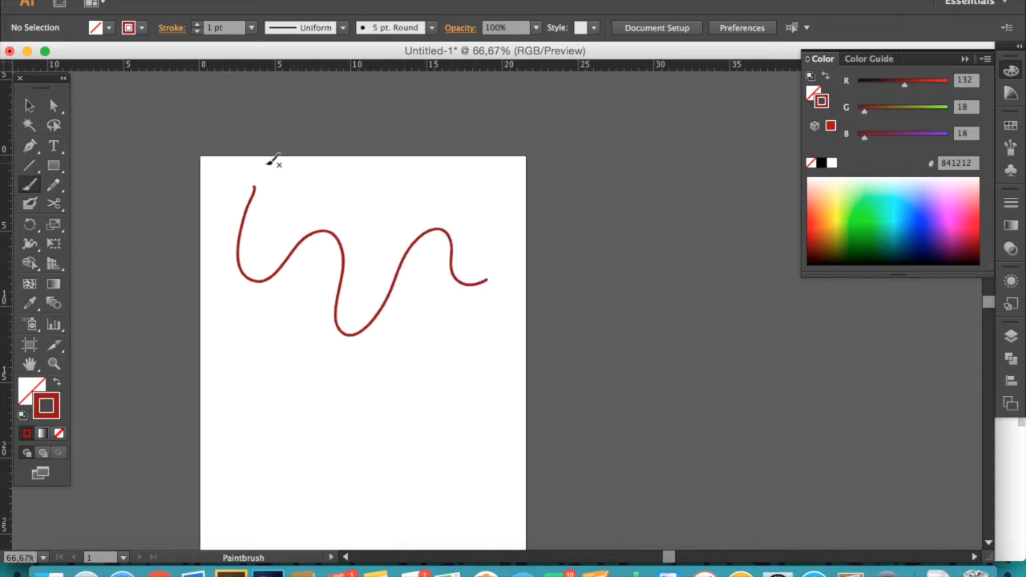
mouse_move(353, 193)
mouse_down()
mouse_move(313, 354)
mouse_move(270, 419)
mouse_up()
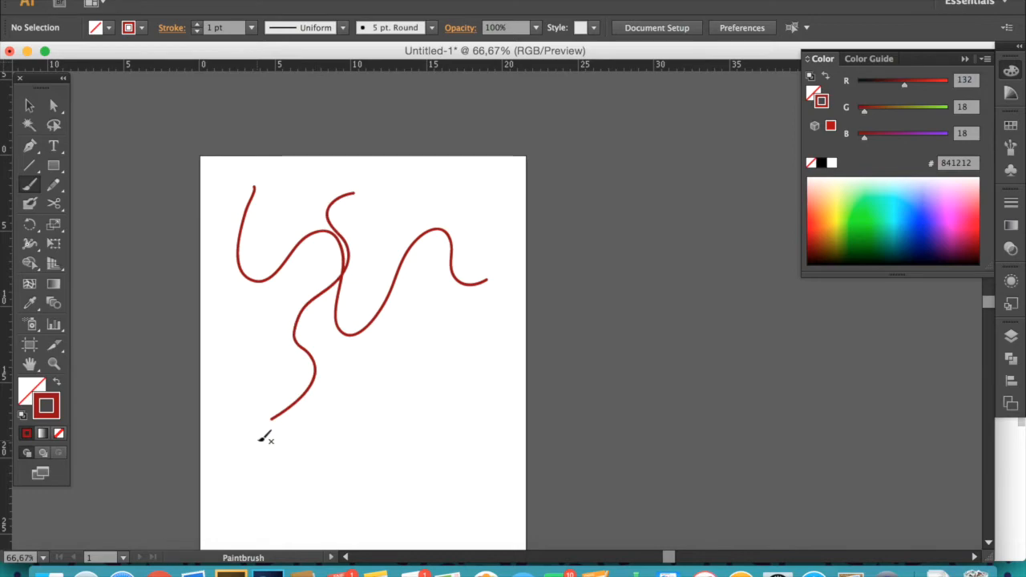
- Select both brush strokes and set their stroke weight to 0.5 pt
key(v)
drag(298, 195, 370, 281)
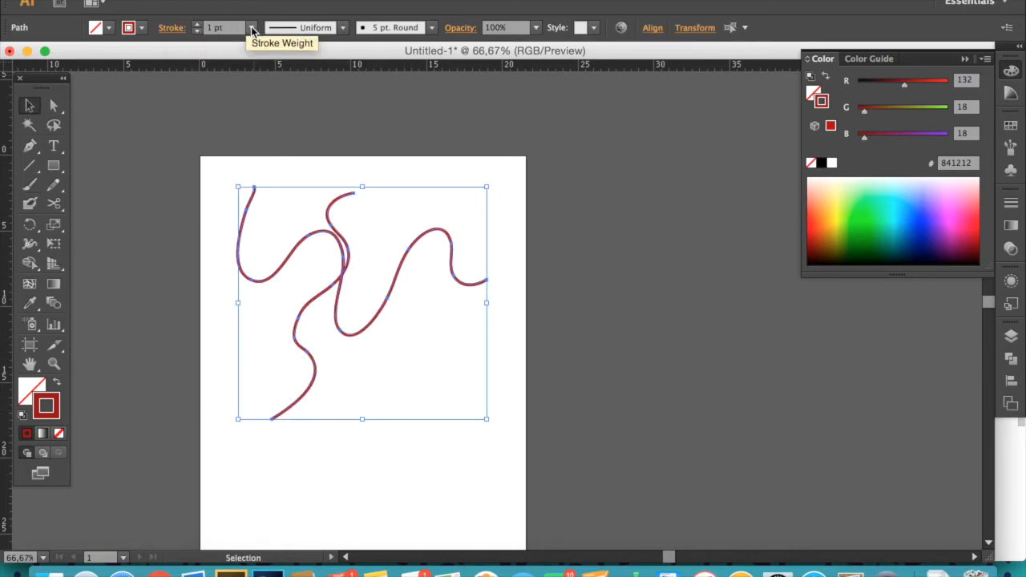
click(251, 27)
click(276, 66)
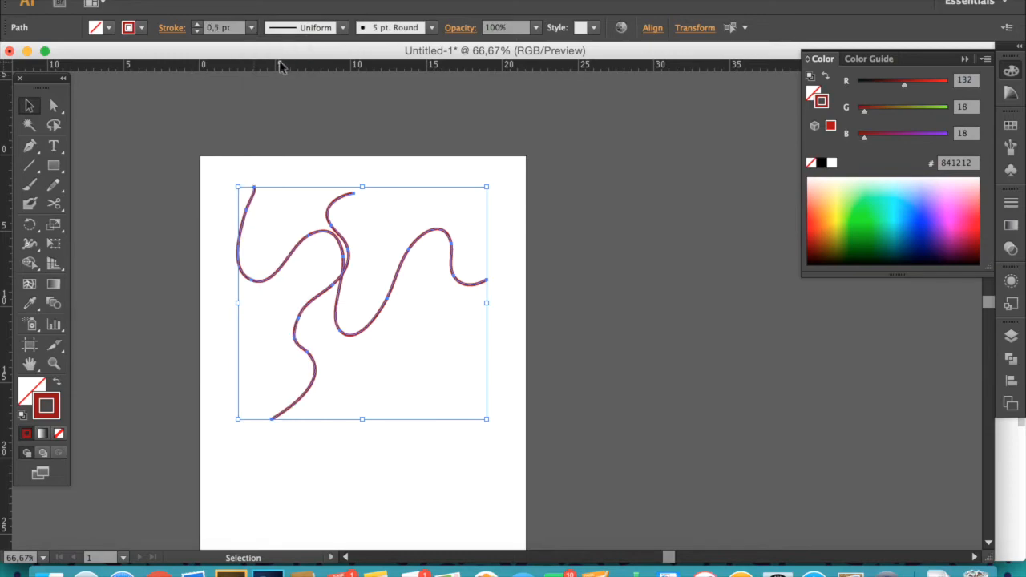
- Apply a charcoal-style brush definition to both strokes, then deselect them
click(397, 229)
drag(265, 192, 418, 361)
click(341, 28)
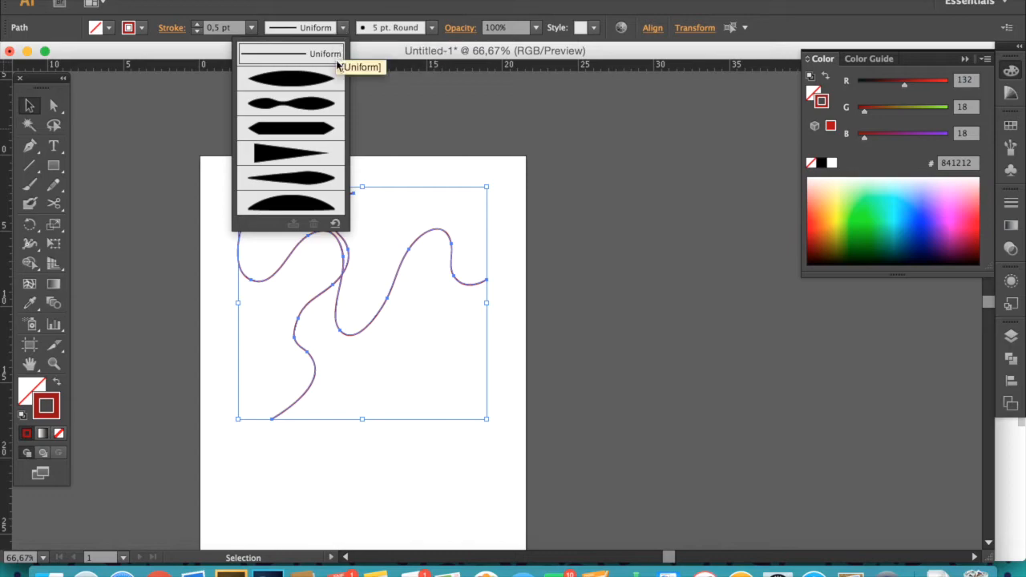
click(432, 27)
click(432, 27)
click(394, 132)
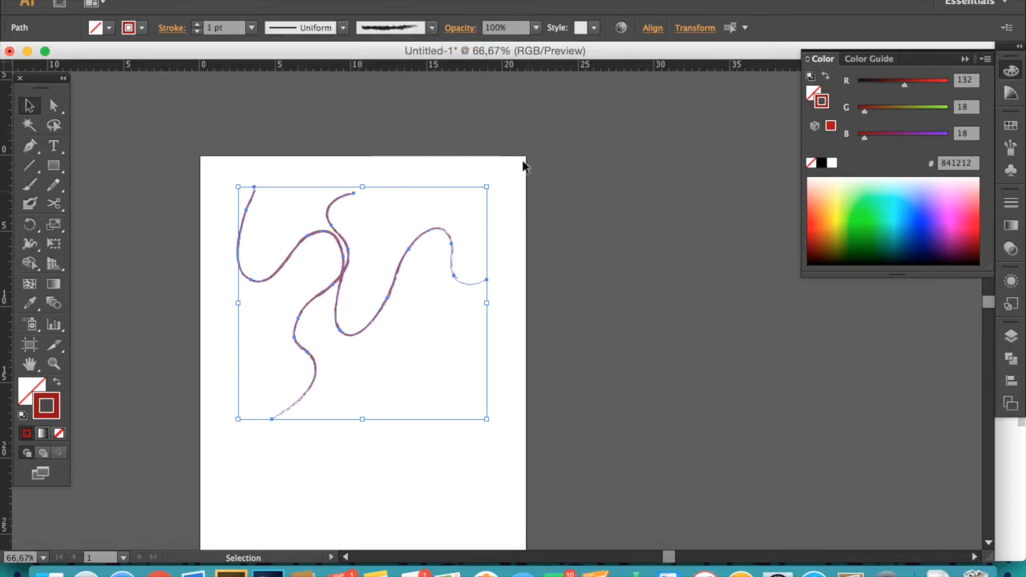
click(221, 425)
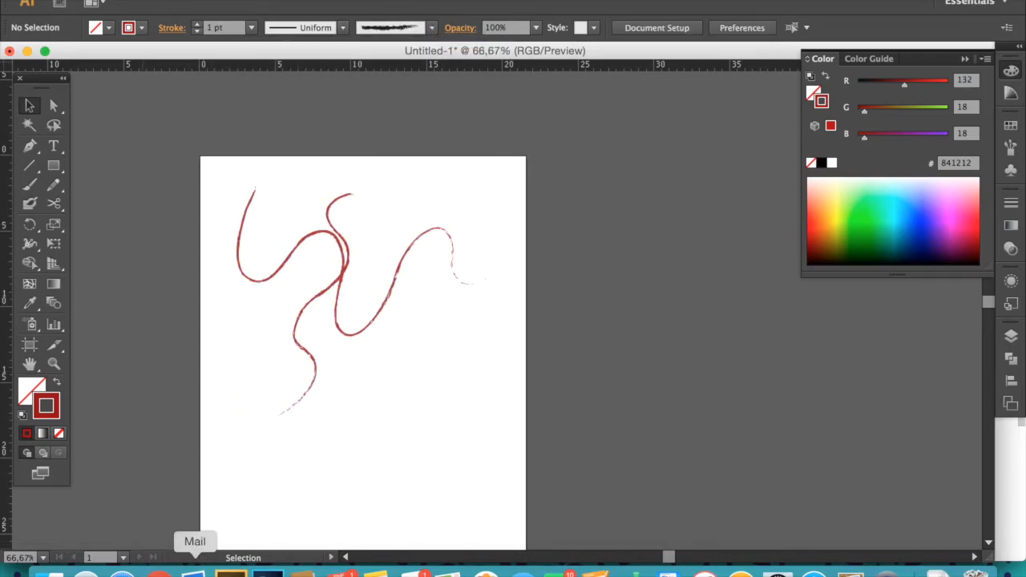
- Select and delete both brush strokes
drag(293, 177, 381, 258)
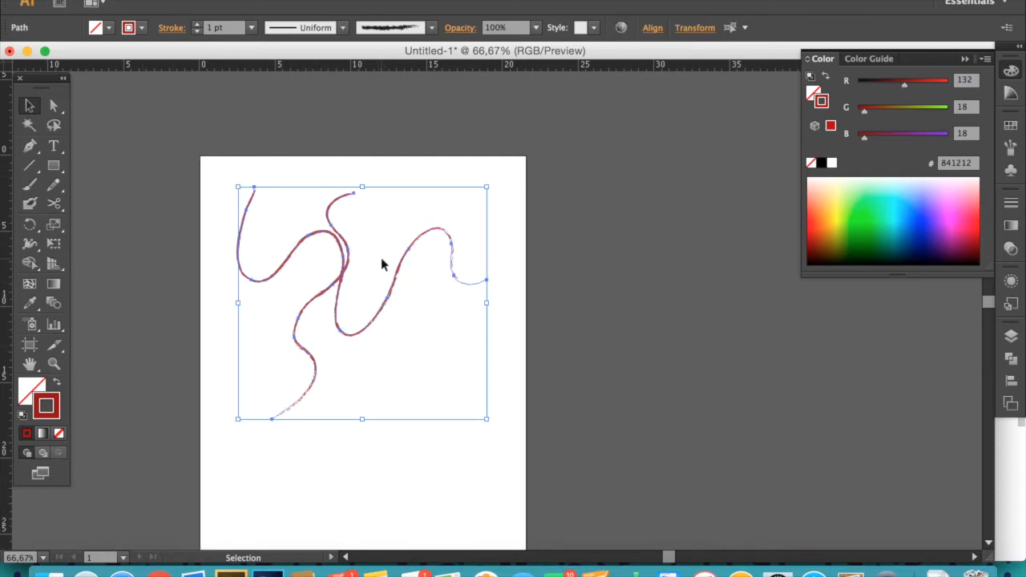
key(Delete)
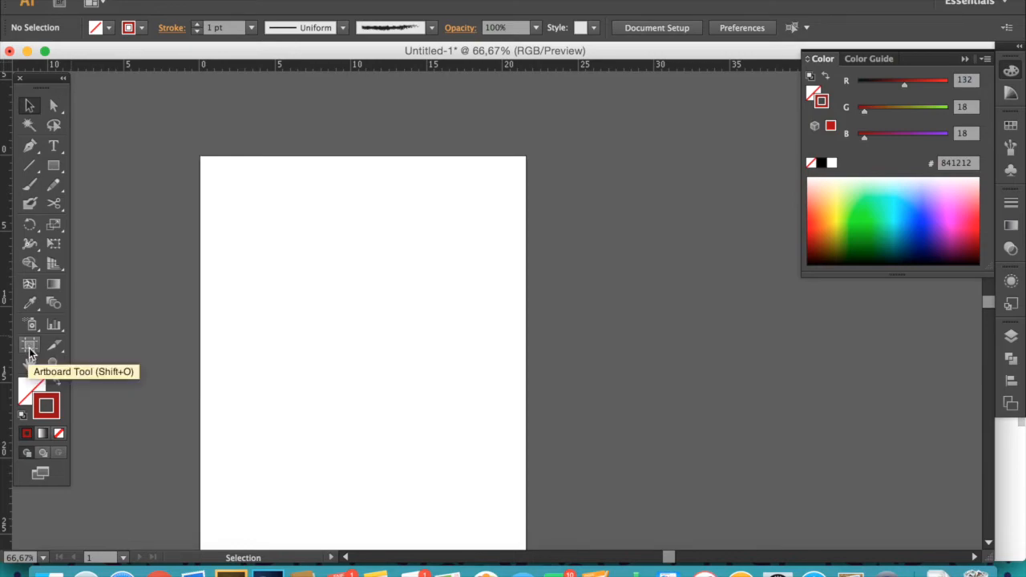
- Duplicate the artboard twice with the Artboard tool, placing the copies to its right
key(z)
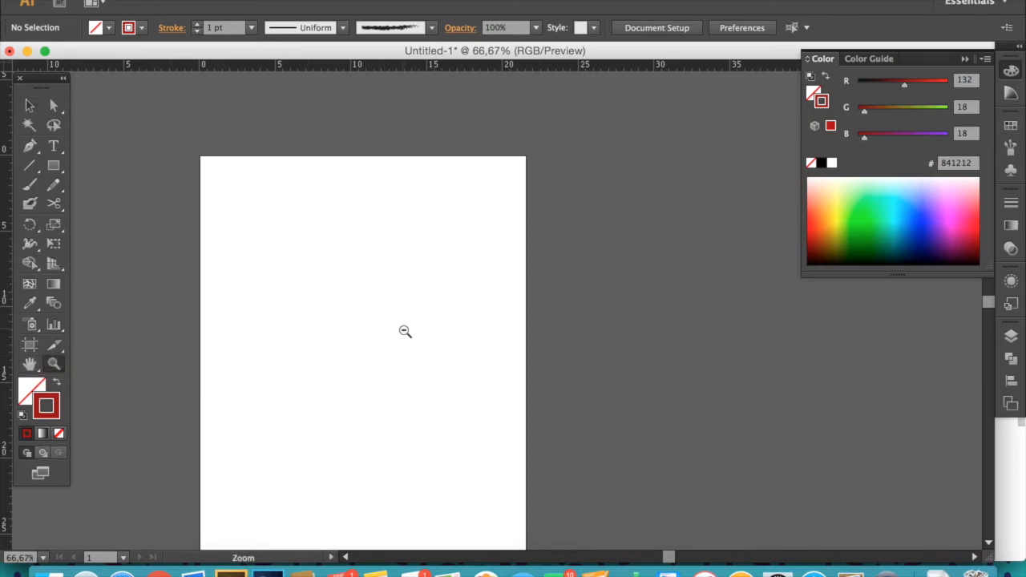
alt+click(406, 330)
alt+click(407, 329)
key(space)
drag(541, 285, 310, 238)
key(v)
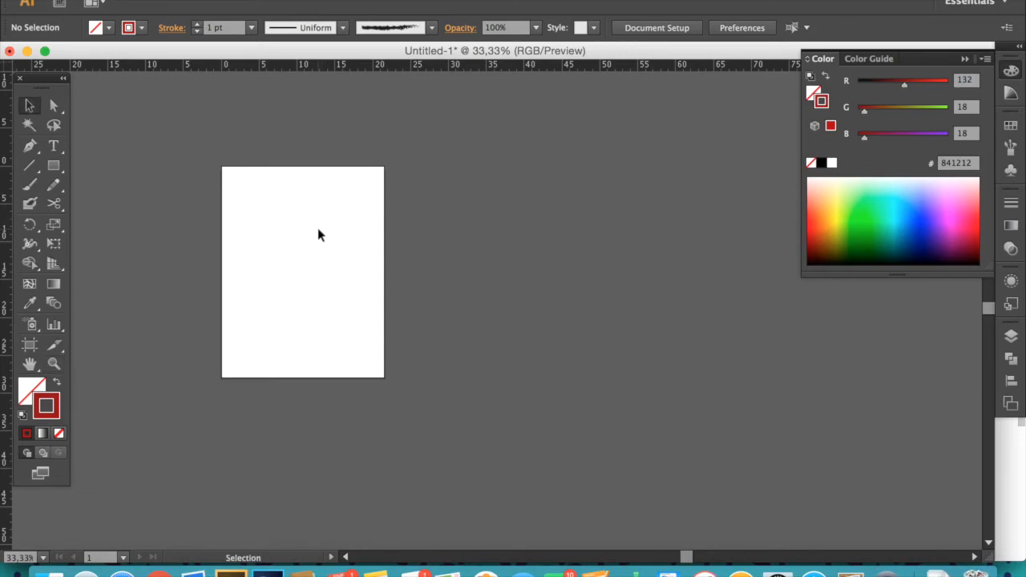
double_click(31, 348)
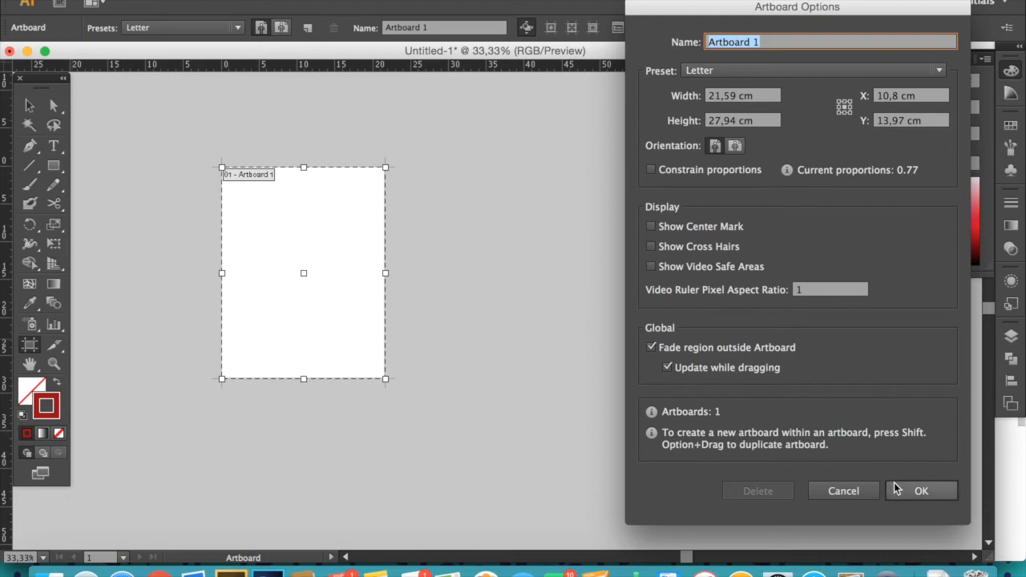
click(914, 489)
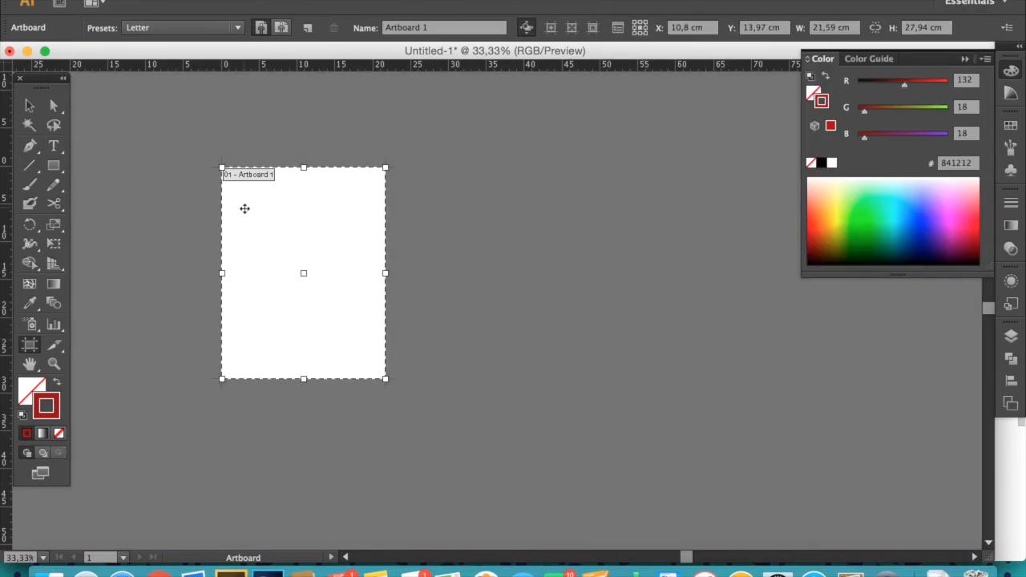
mouse_move(246, 214)
mouse_down()
mouse_move(431, 215)
mouse_move(586, 244)
mouse_move(619, 238)
mouse_up()
key(b)
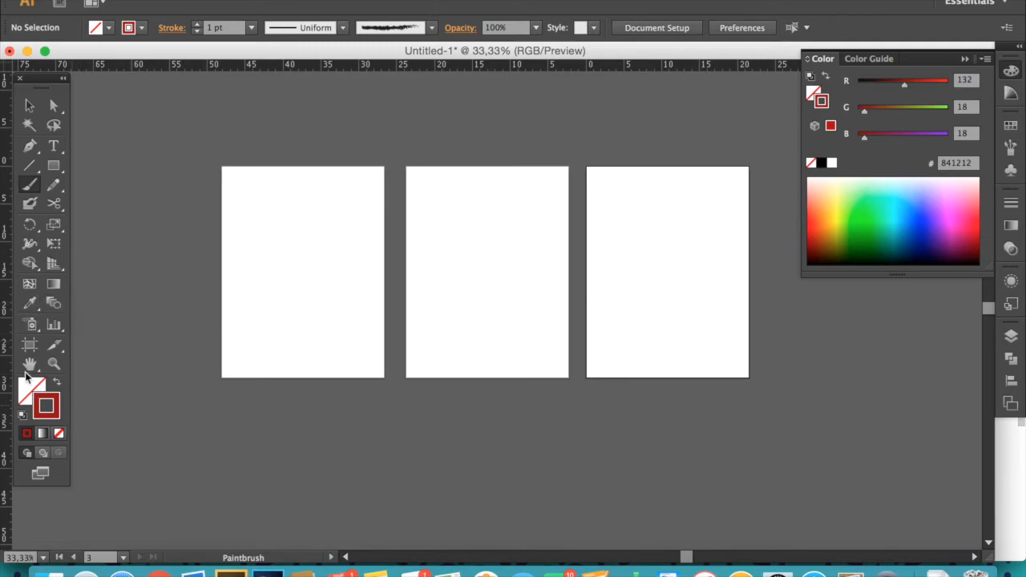
- Delete the third artboard through Document Setup's Edit Artboards mode and leave artboard editing
click(686, 31)
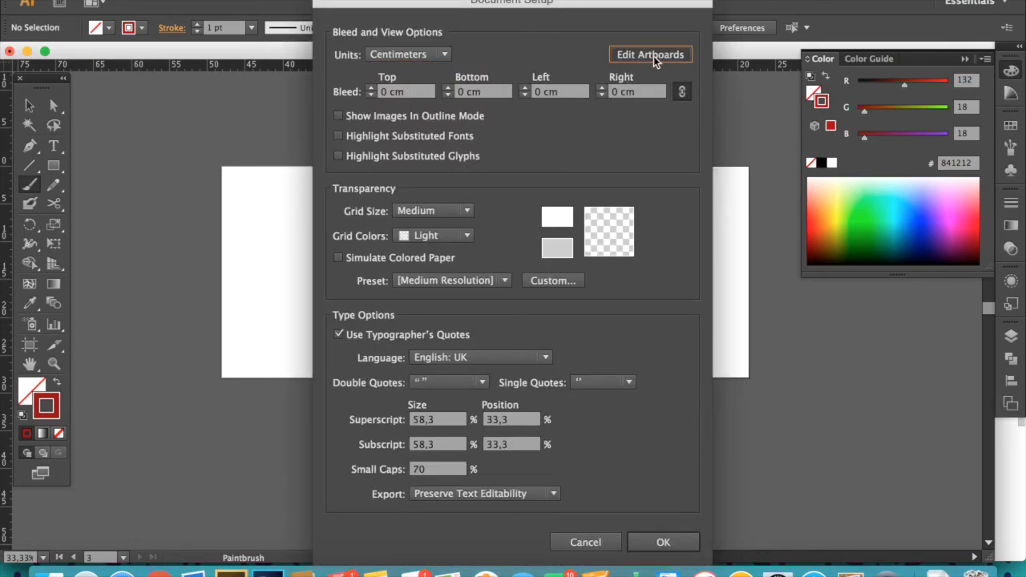
click(655, 58)
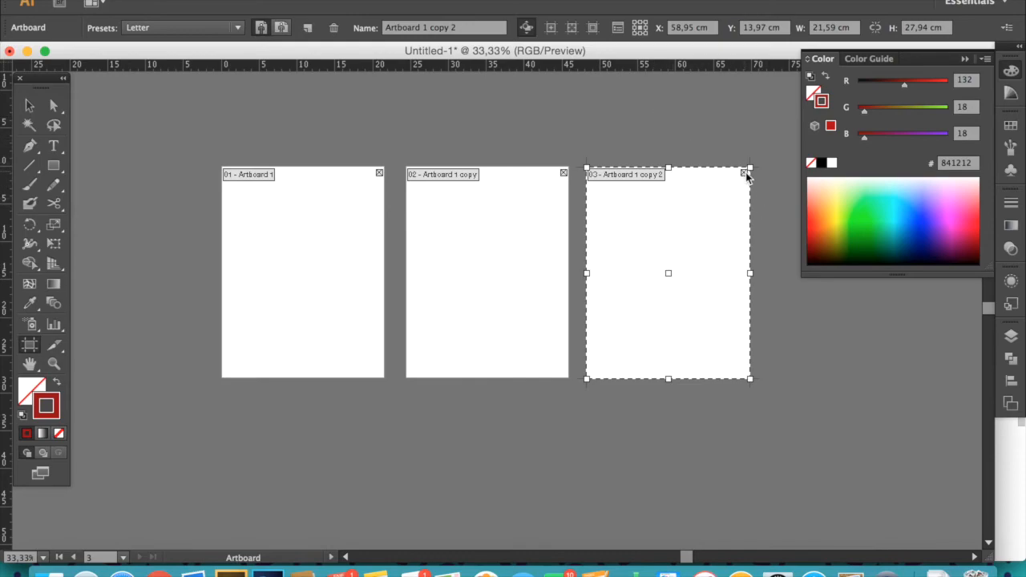
click(745, 175)
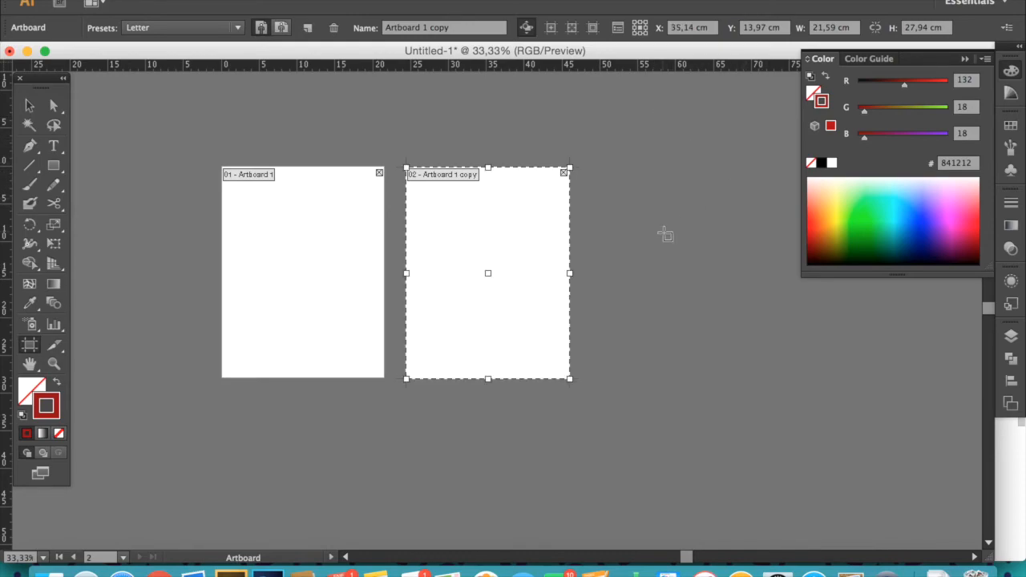
key(Escape)
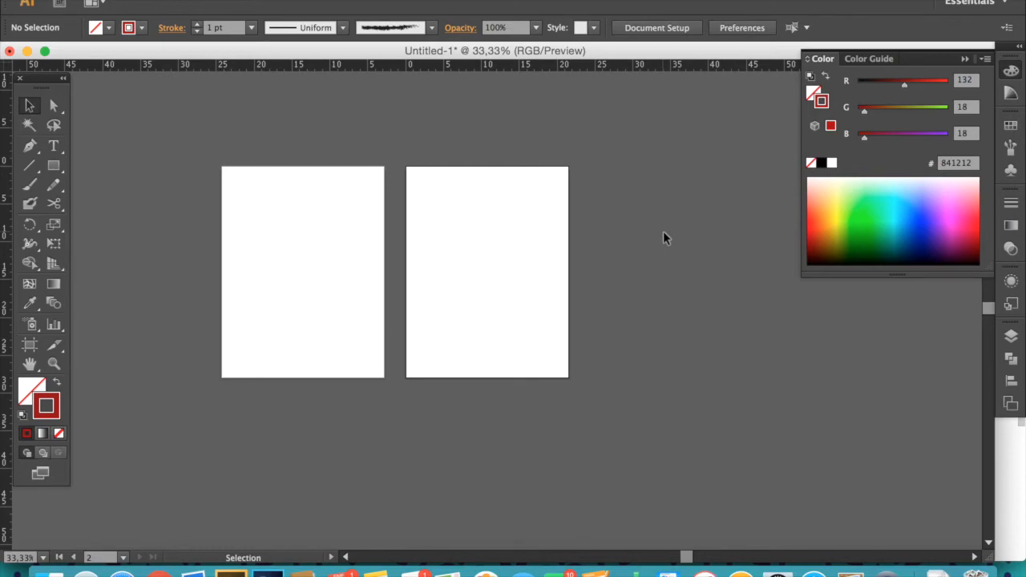
- Zoom in and out on the second artboard with the Zoom tool
click(53, 369)
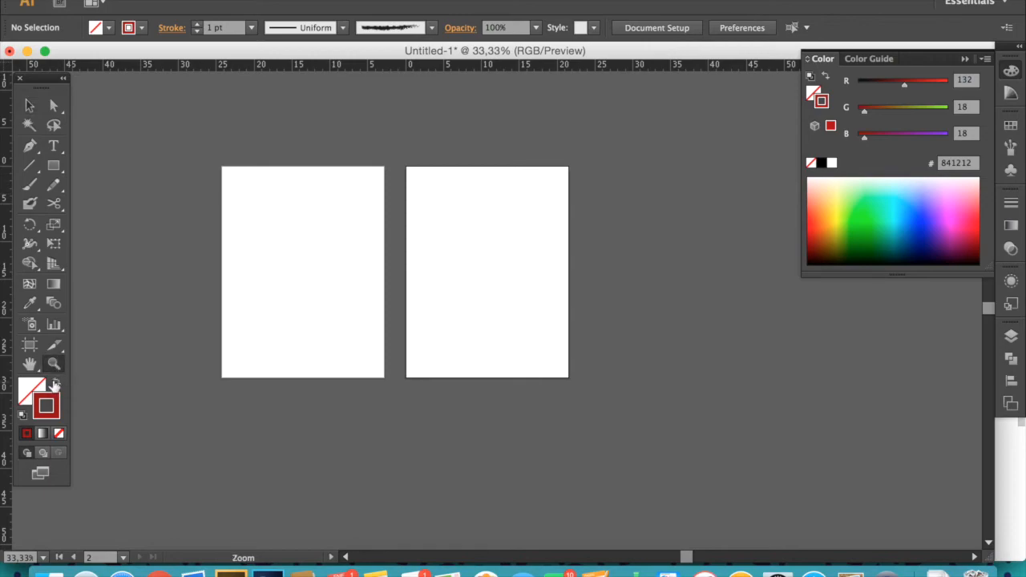
drag(178, 162, 498, 286)
click(275, 354)
click(483, 294)
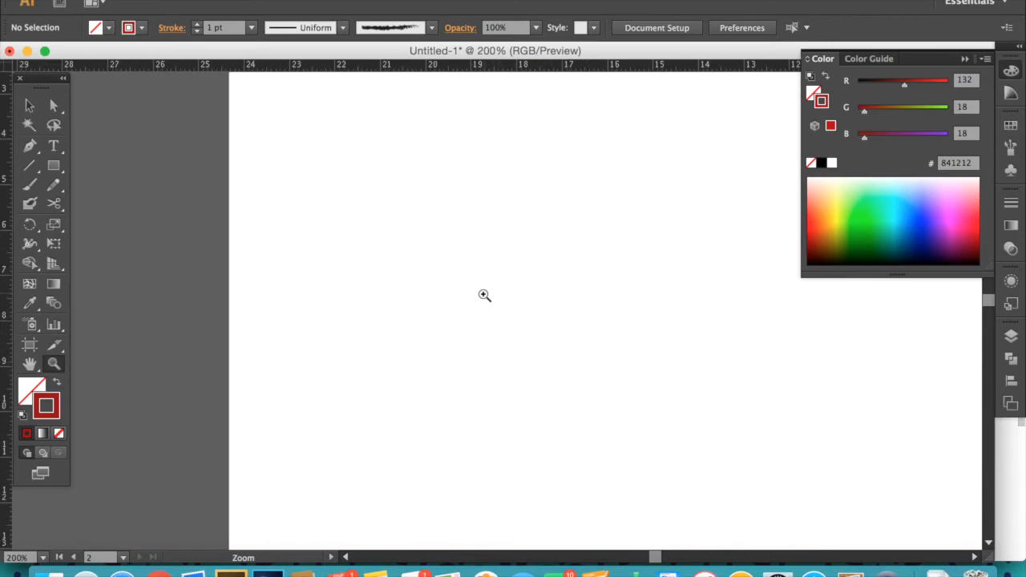
click(483, 297)
click(486, 302)
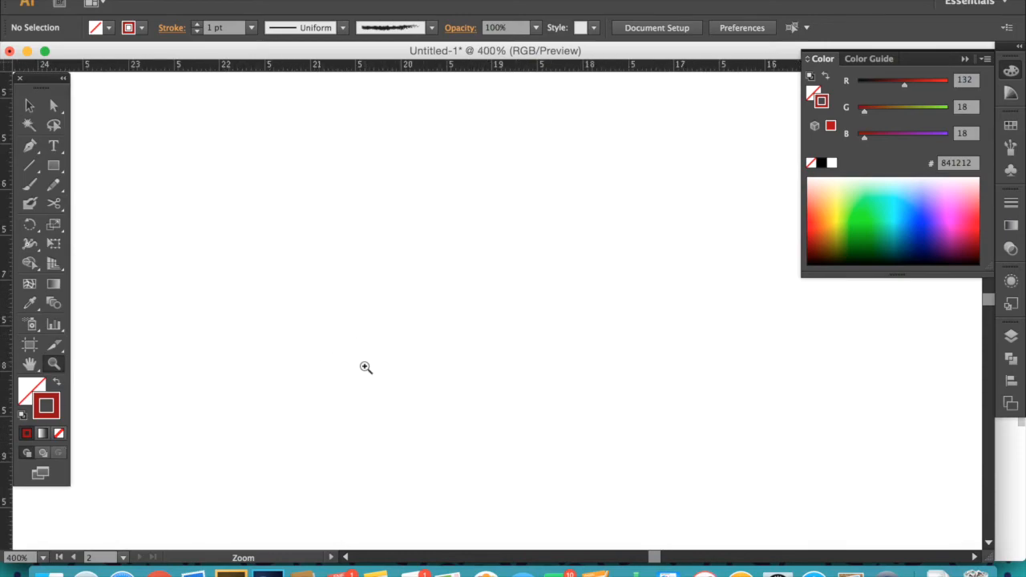
alt+click(380, 328)
alt+click(449, 337)
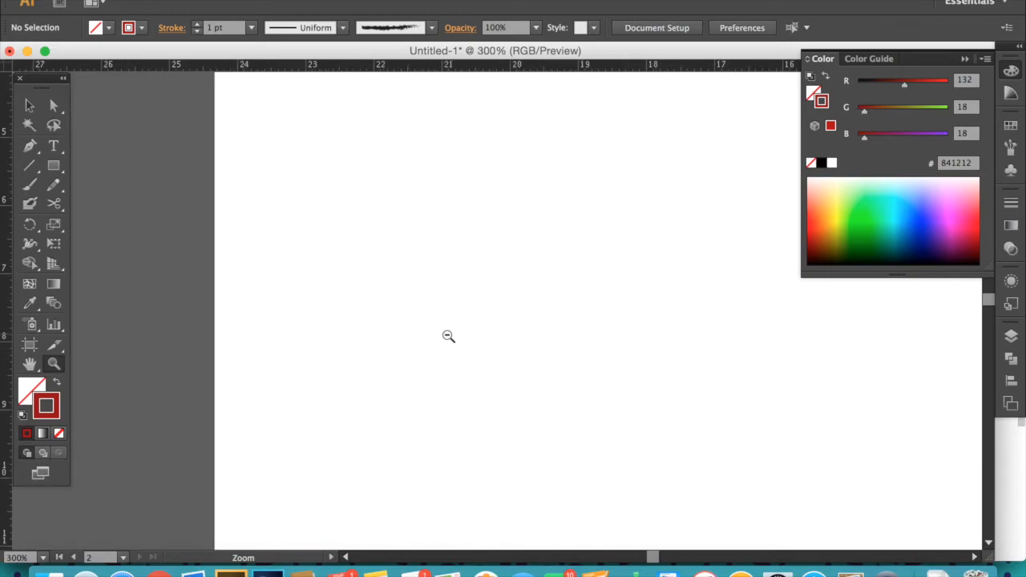
alt+click(453, 338)
alt+click(463, 339)
alt+click(465, 336)
alt+click(470, 335)
alt+click(470, 334)
alt+click(594, 332)
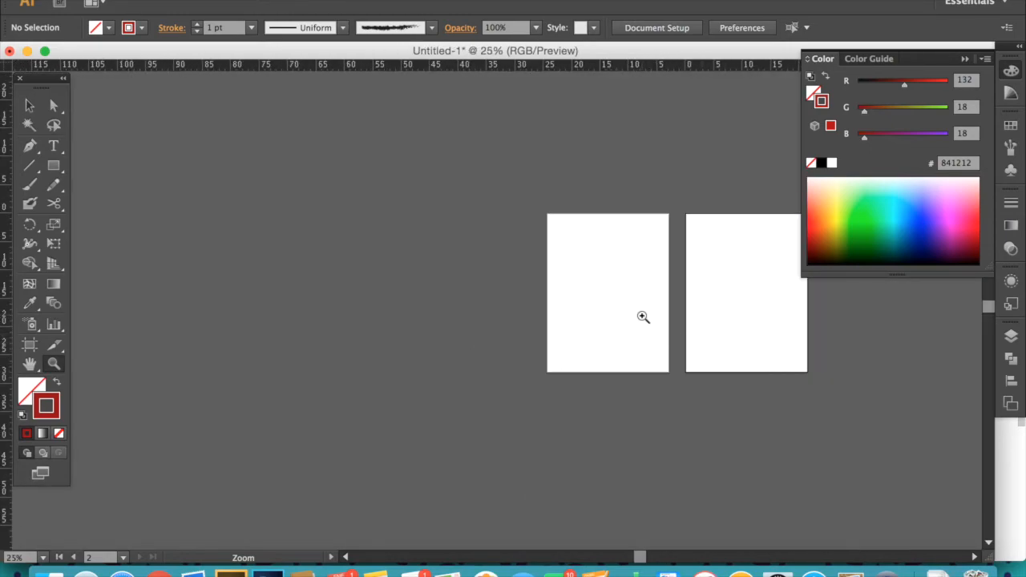
click(608, 301)
click(588, 293)
click(489, 323)
click(465, 337)
click(420, 366)
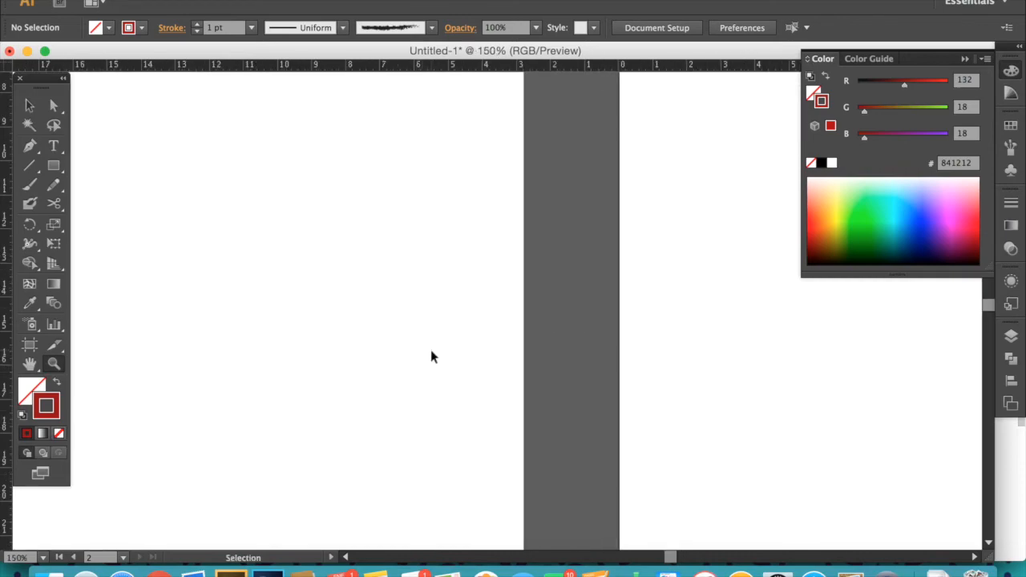
- Zoom out and back in by keyboard, then scroll over to the first artboard
key(super+minus)
key(super+minus)
key(super+minus)
key(super+minus)
key(super+minus)
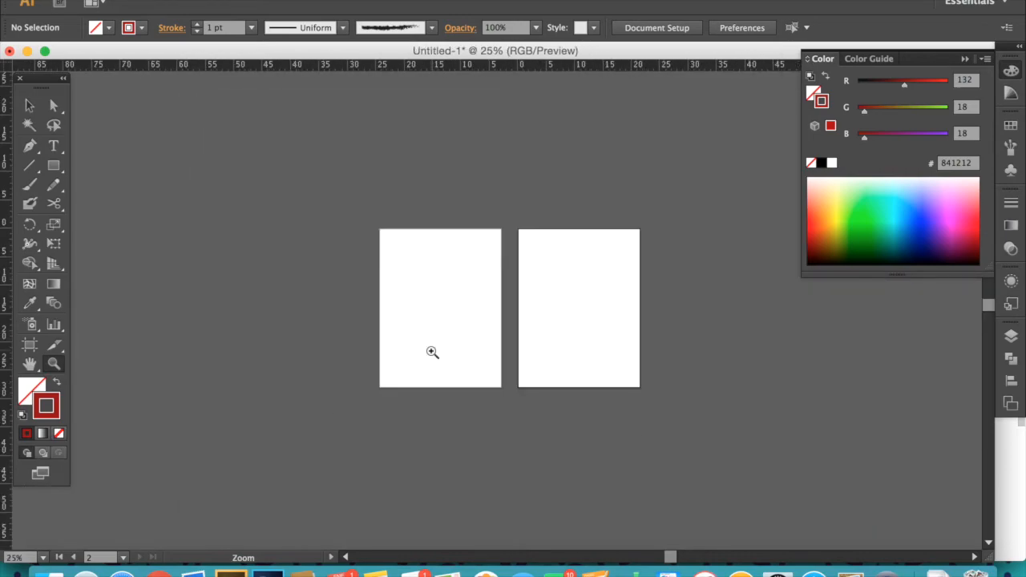
key(super+equal)
key(super+equal)
key(super+equal)
key(super+equal)
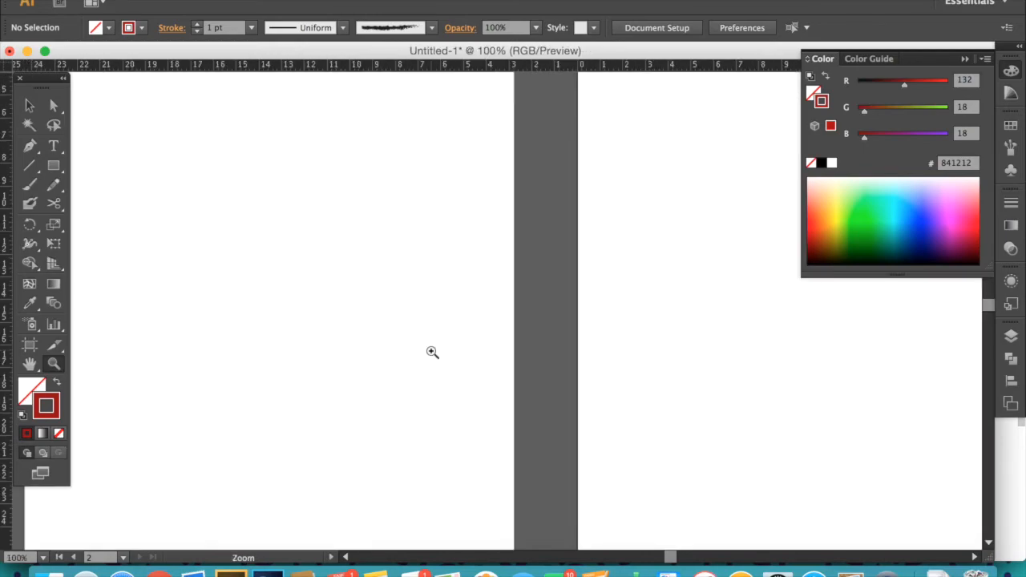
scroll(361, 329, left, 5)
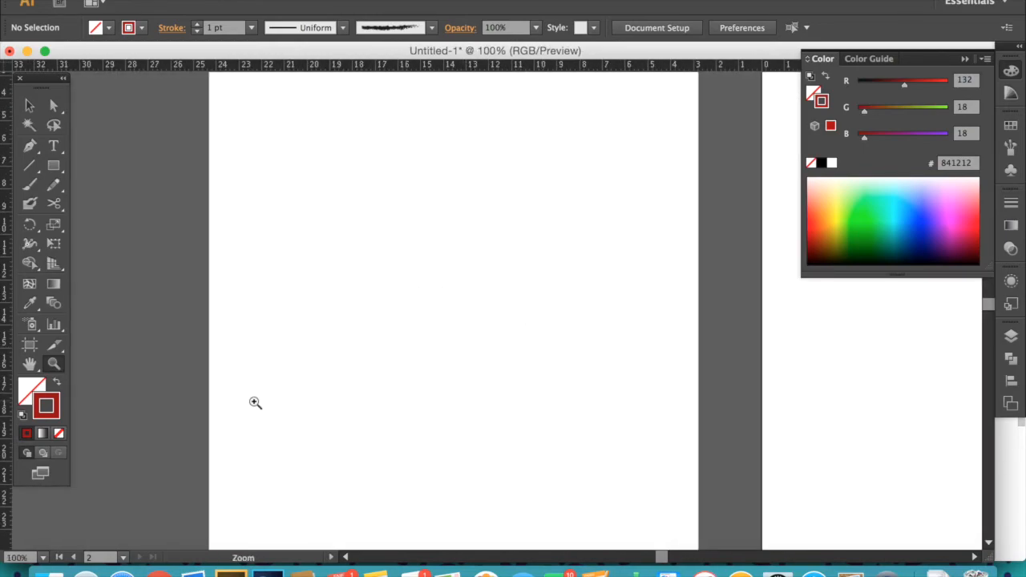
key(v)
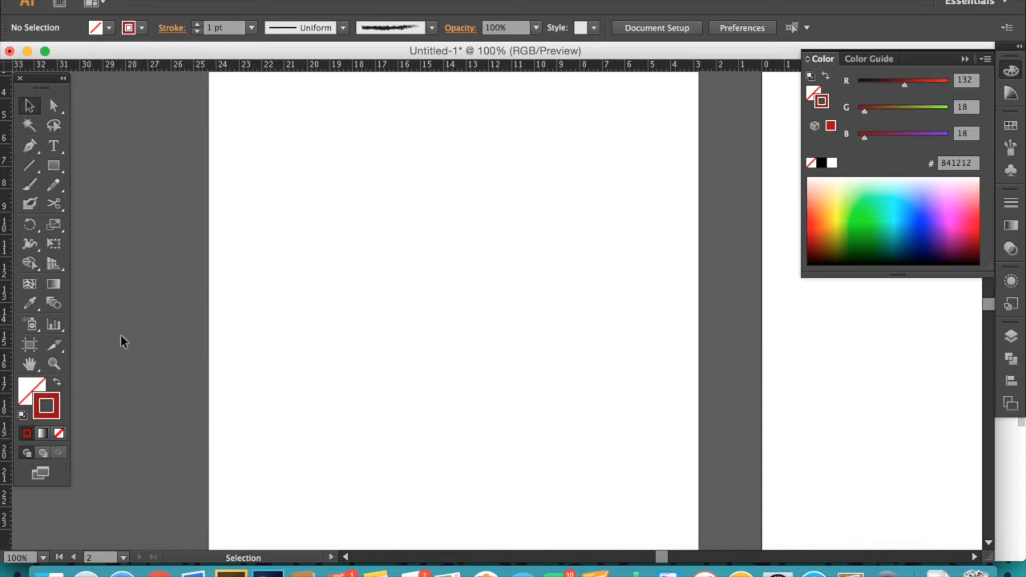
- Draw a square about 7.5 cm wide on the first artboard and duplicate it to the right
click(53, 165)
drag(245, 158, 420, 331)
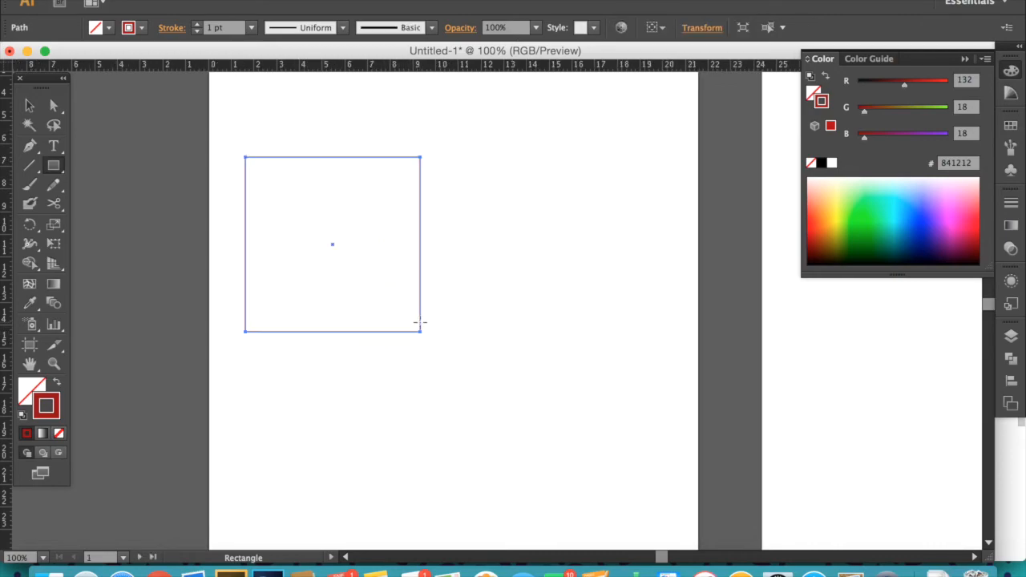
key(v)
drag(334, 250, 530, 249)
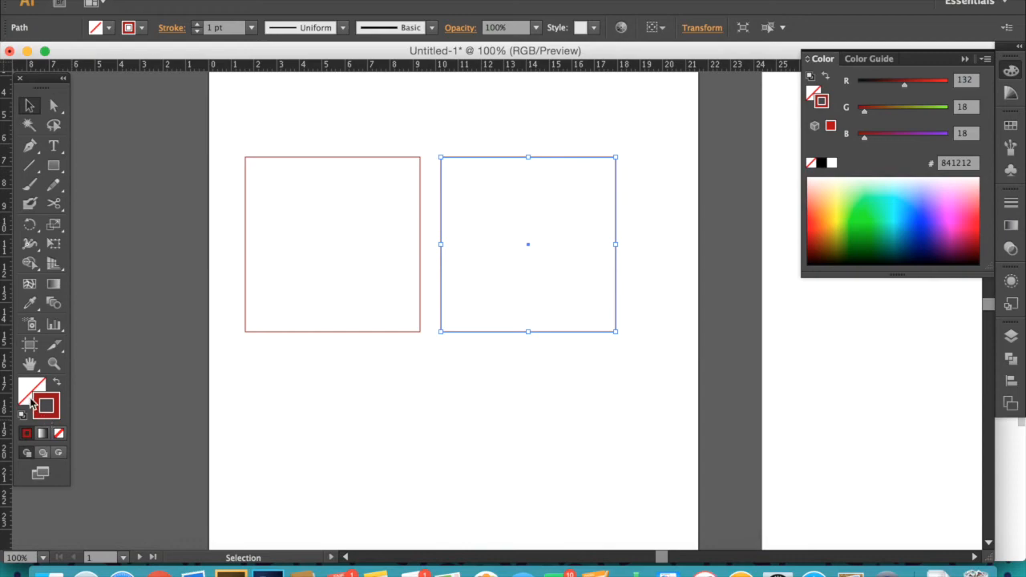
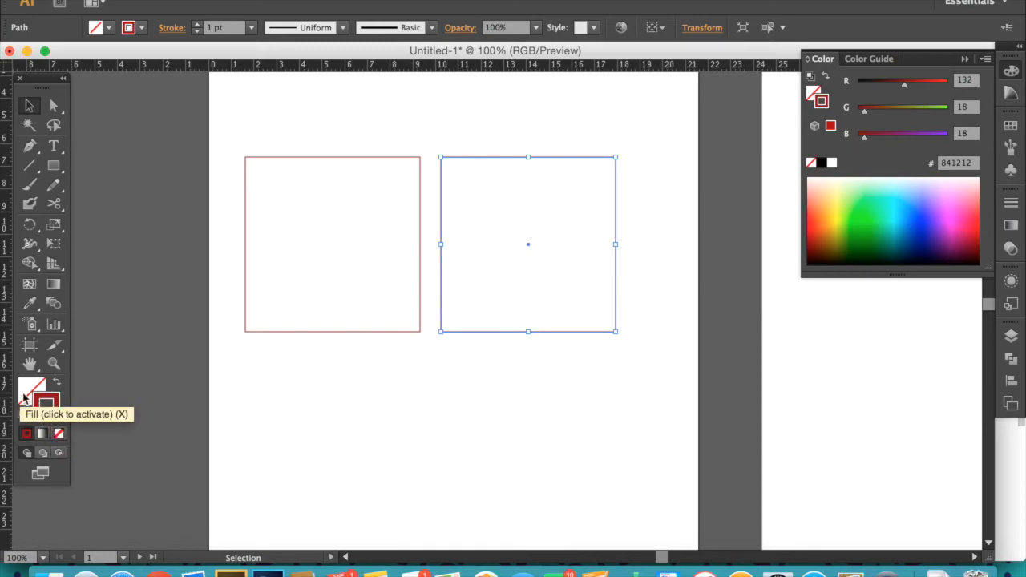
- Give the right square a black stroke and a pink E0ADAD fill using the Color Picker
click(31, 394)
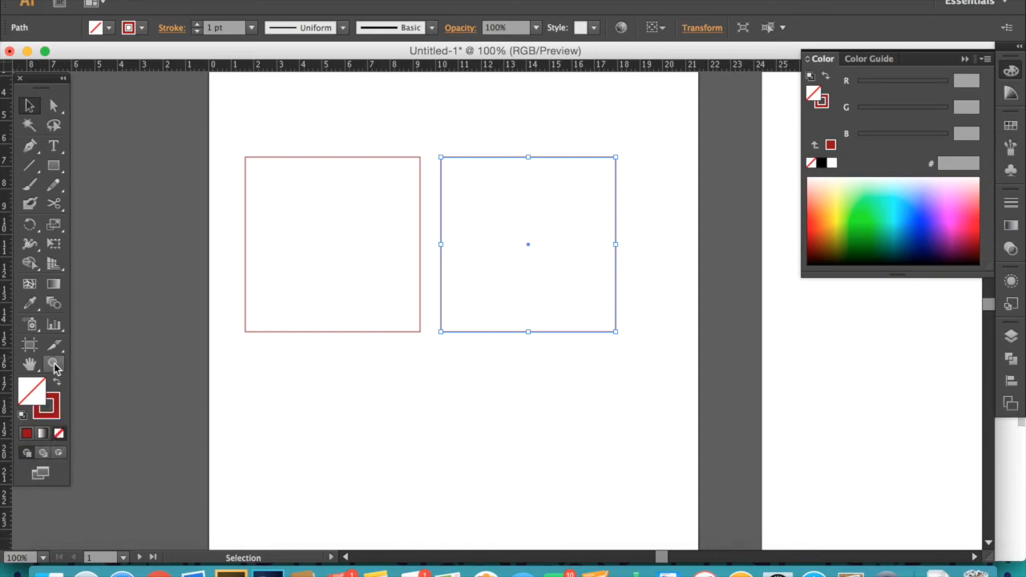
click(45, 406)
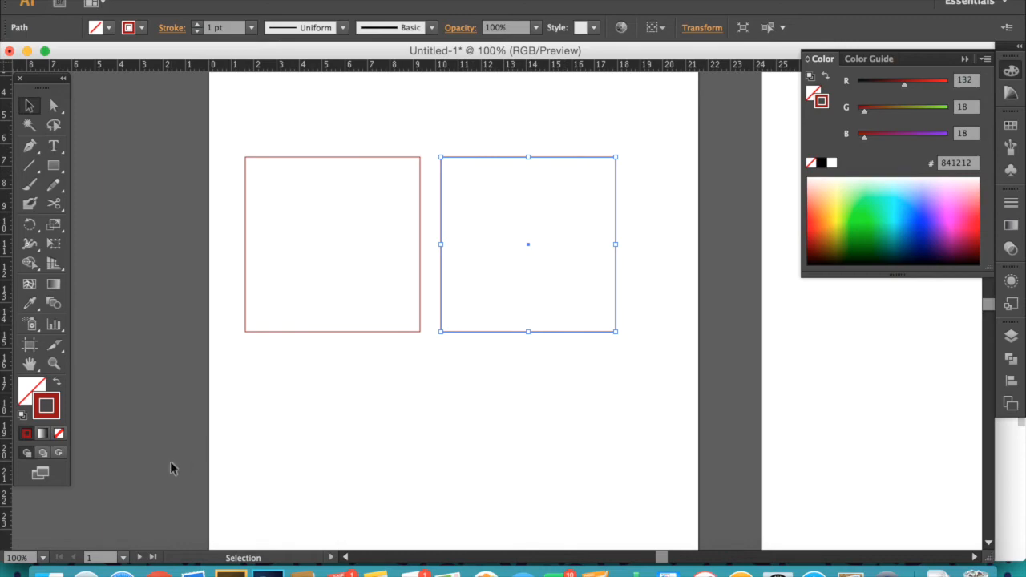
double_click(53, 402)
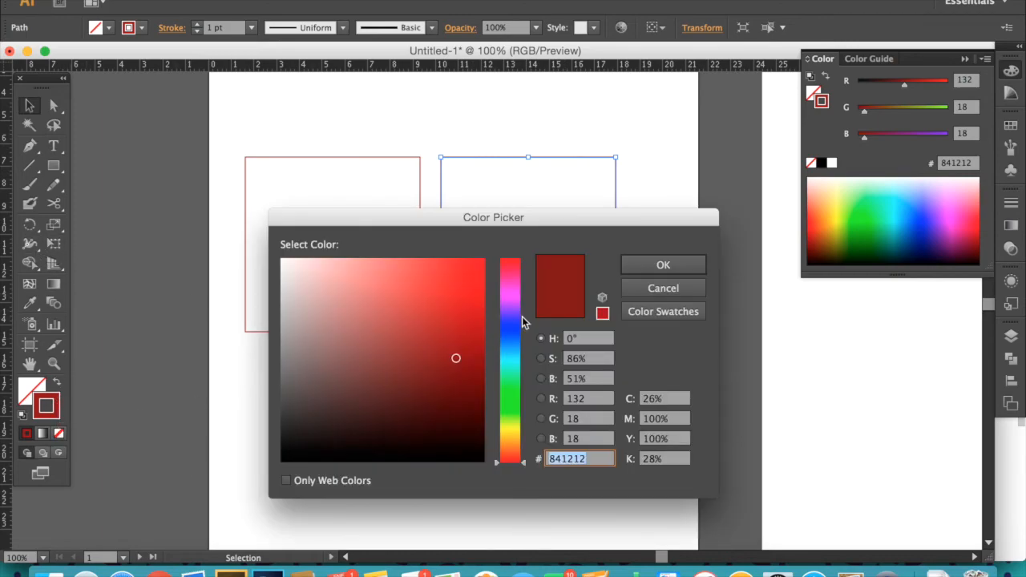
click(313, 455)
click(662, 268)
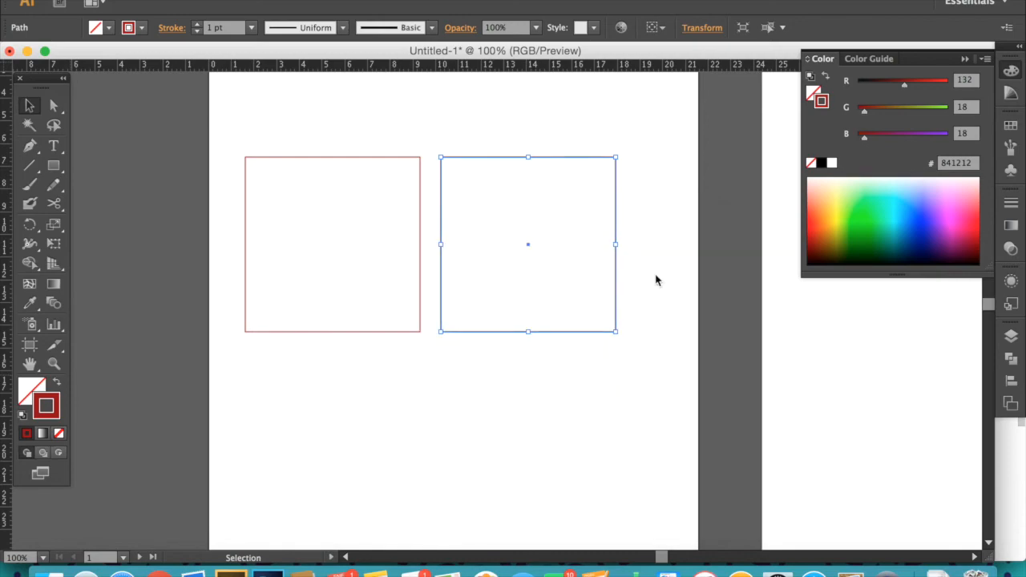
double_click(34, 394)
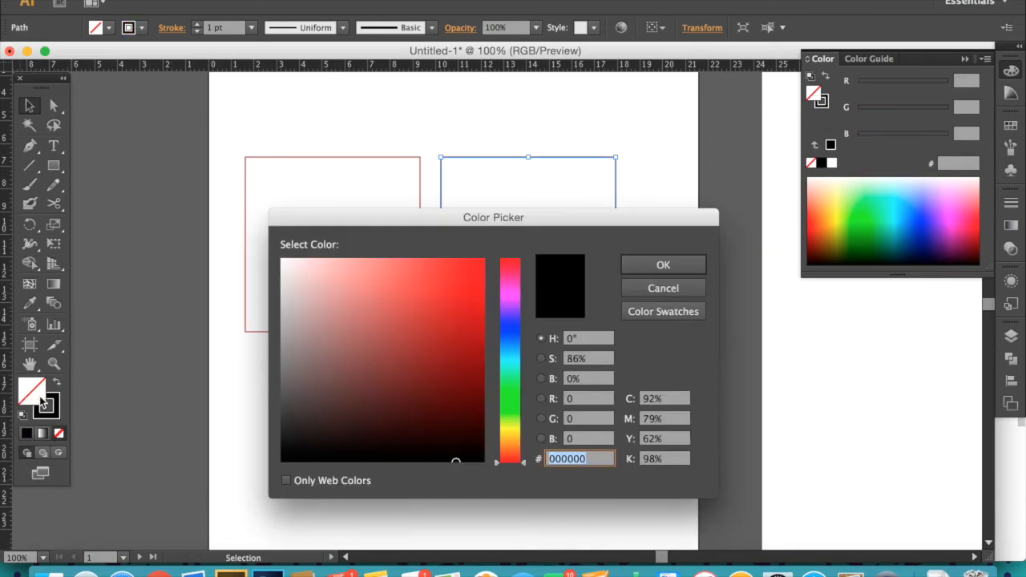
click(329, 283)
click(662, 265)
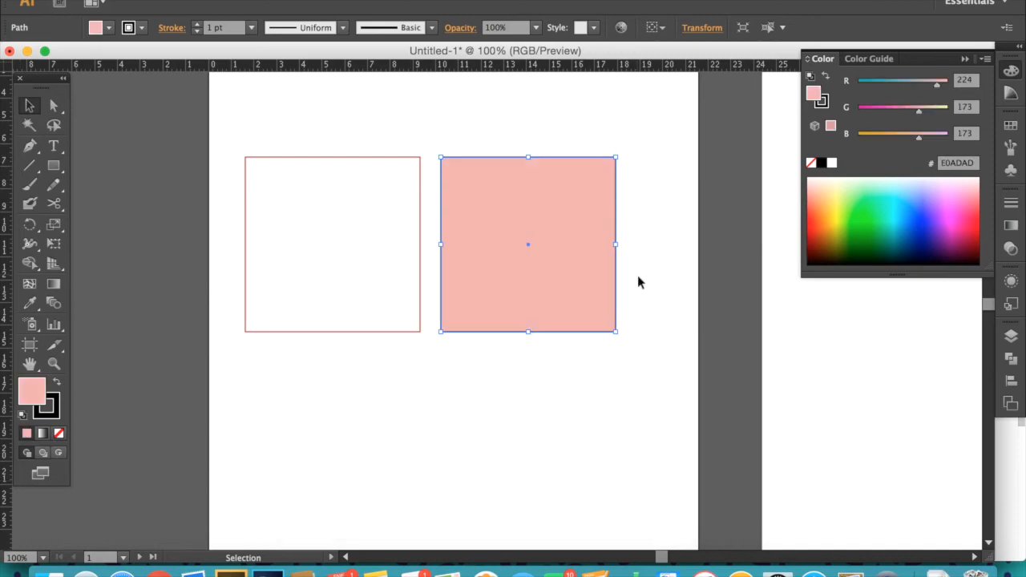
- Copy the pink square's fill and stroke onto the left square with the Eyedropper tool
click(5, 451)
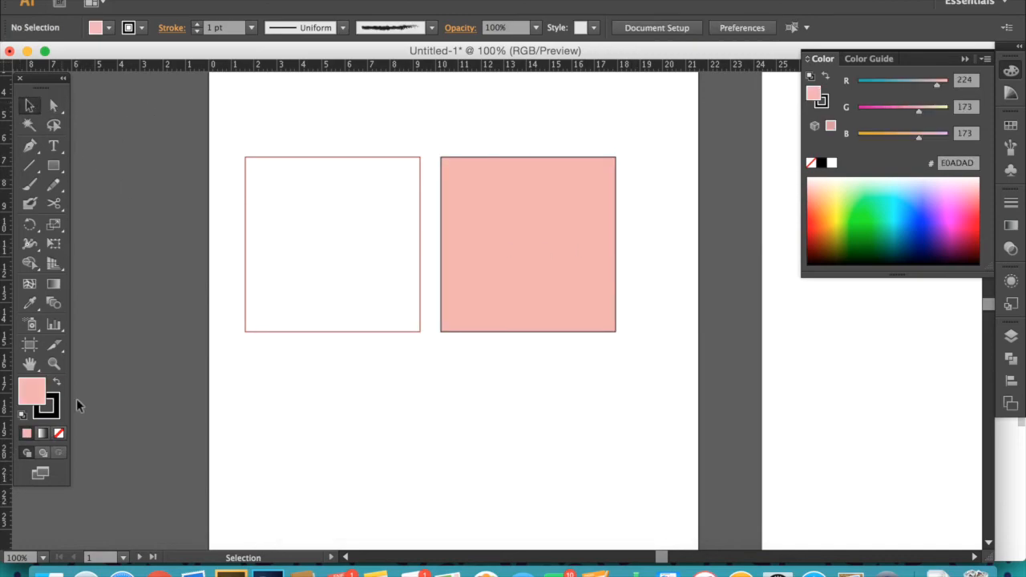
drag(369, 122, 382, 266)
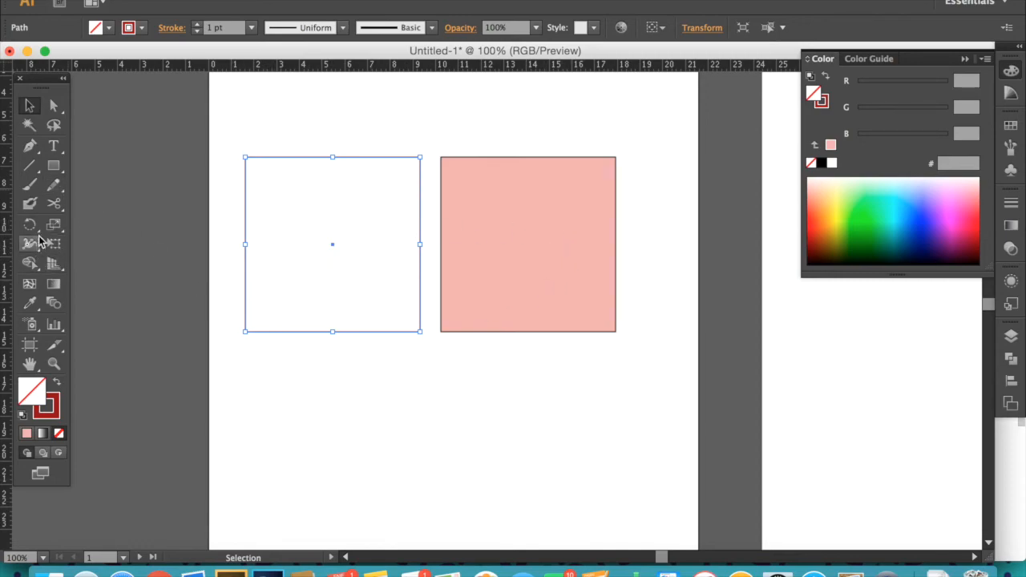
click(29, 304)
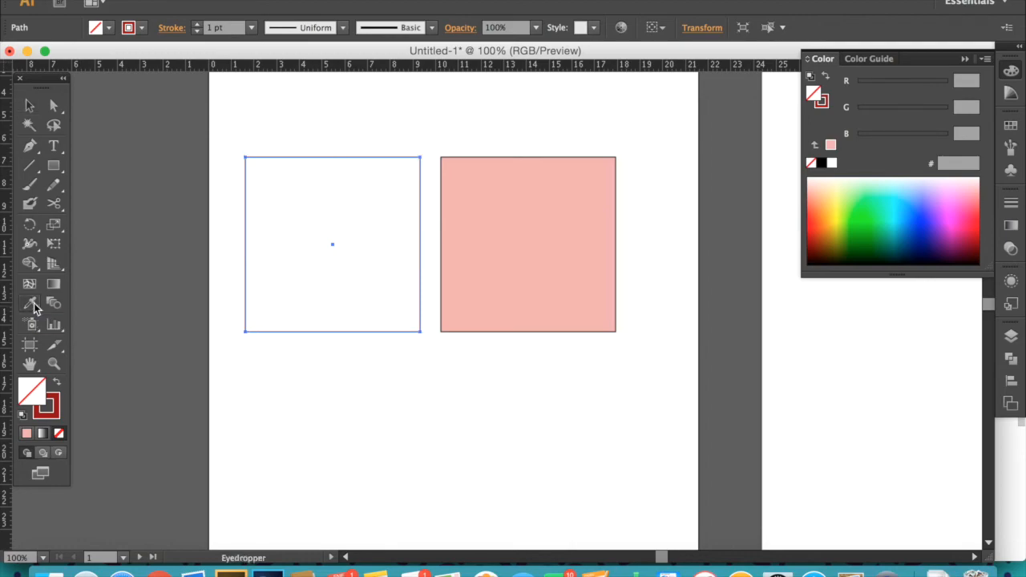
click(510, 233)
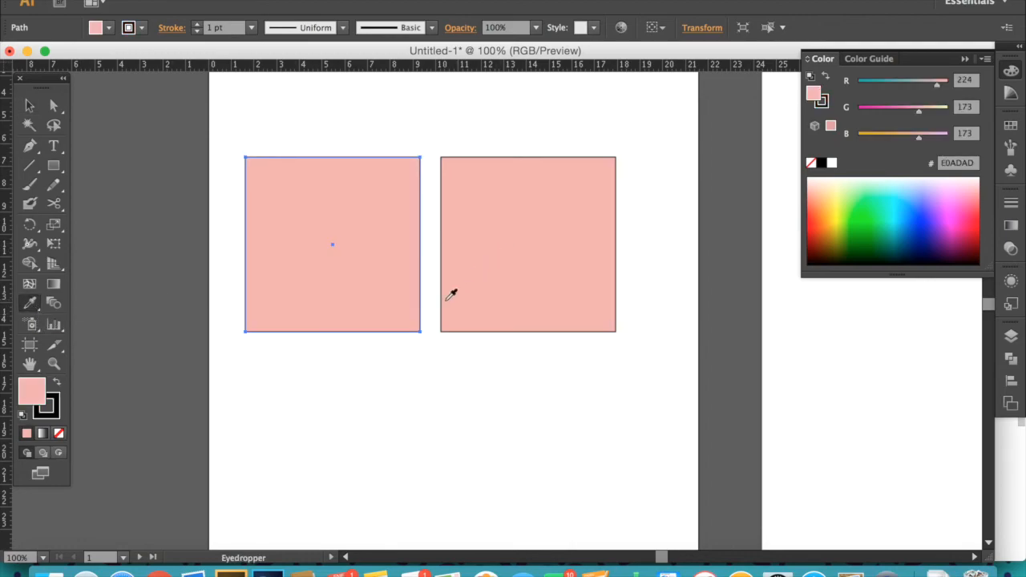
key(v)
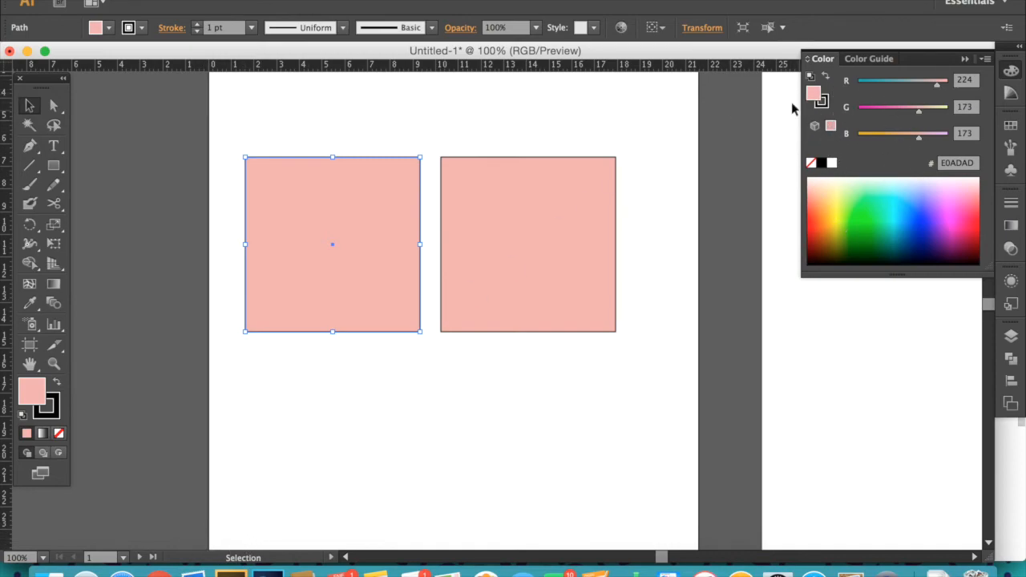
- Change the left square's fill to dark red 721919 and its stroke to dark blue 07065C
click(1008, 70)
click(1008, 70)
double_click(814, 96)
click(440, 369)
click(659, 265)
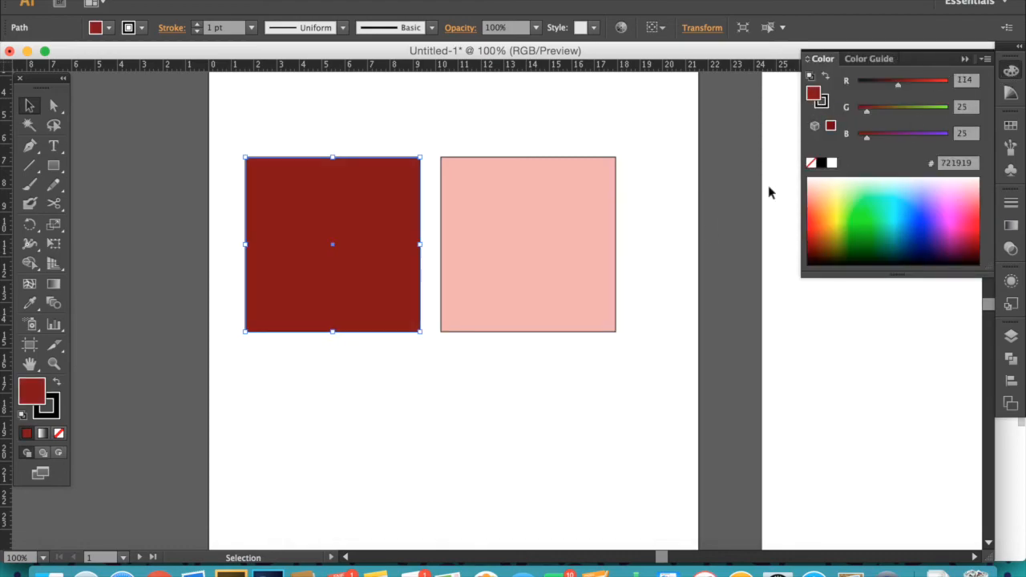
click(821, 105)
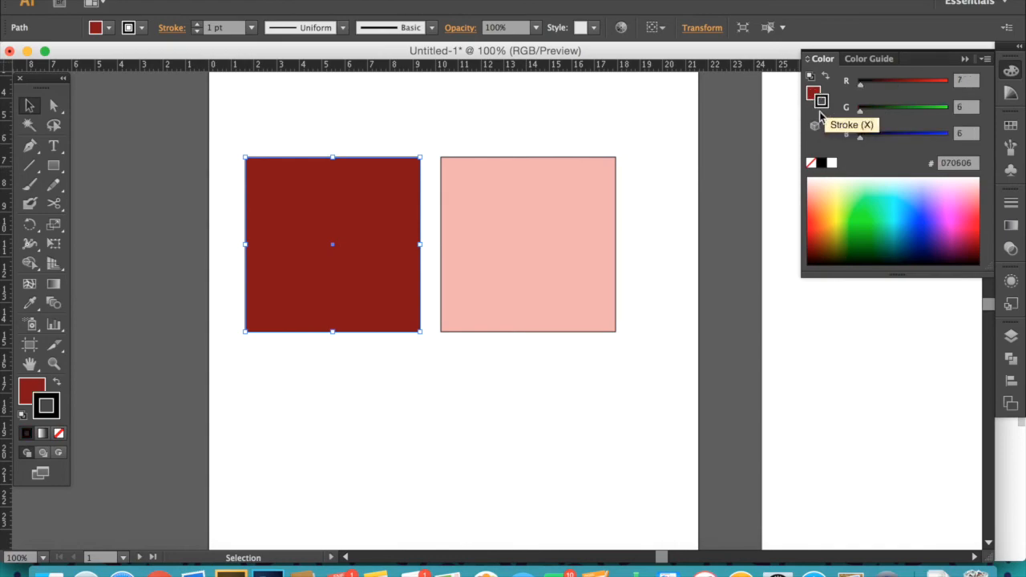
click(890, 134)
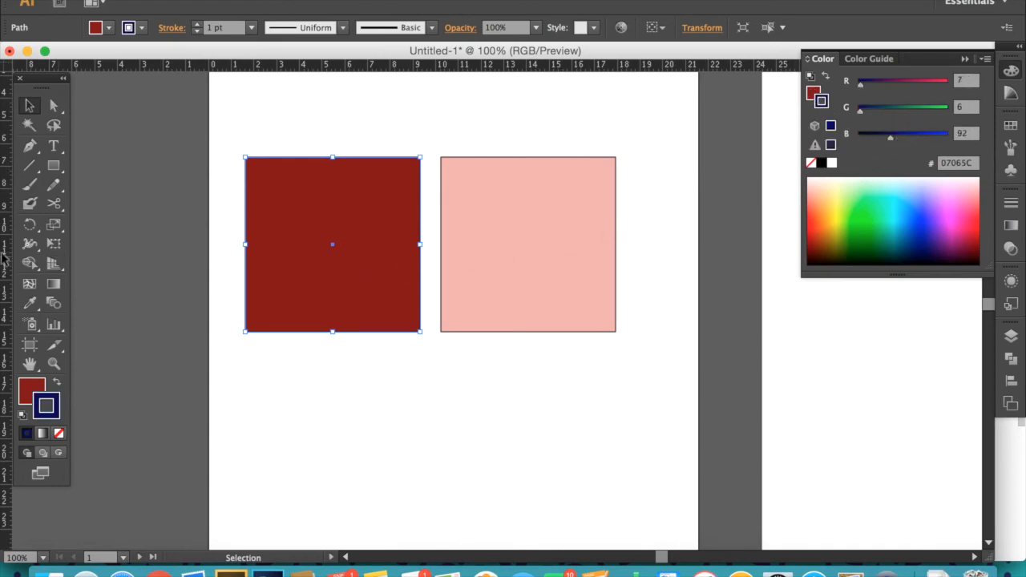
- Select both squares and delete them
click(276, 383)
drag(581, 136, 211, 367)
key(Delete)
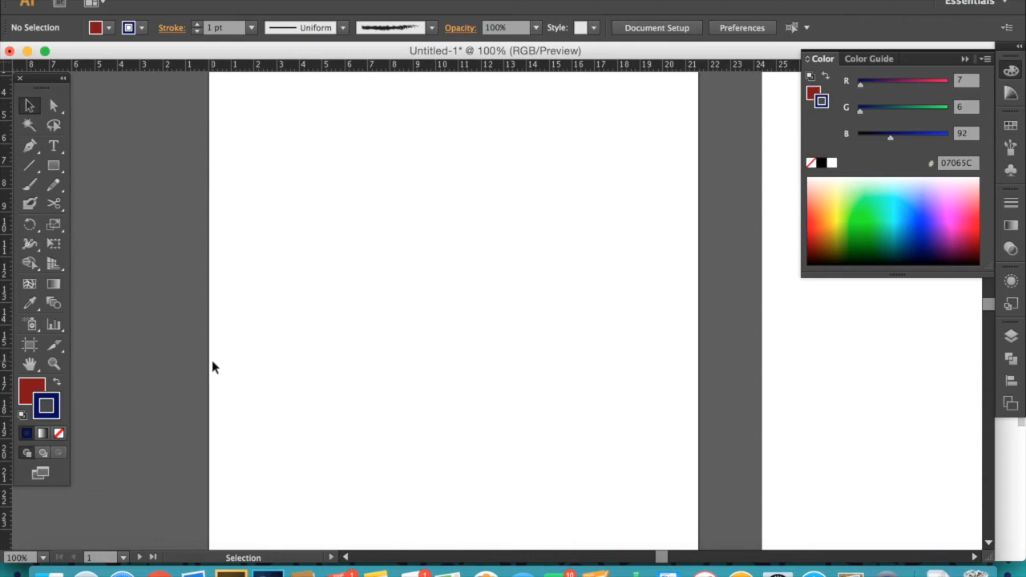
- Draw a rectangle about 10.5 × 3.3 cm near the artboard's top-left corner
click(53, 165)
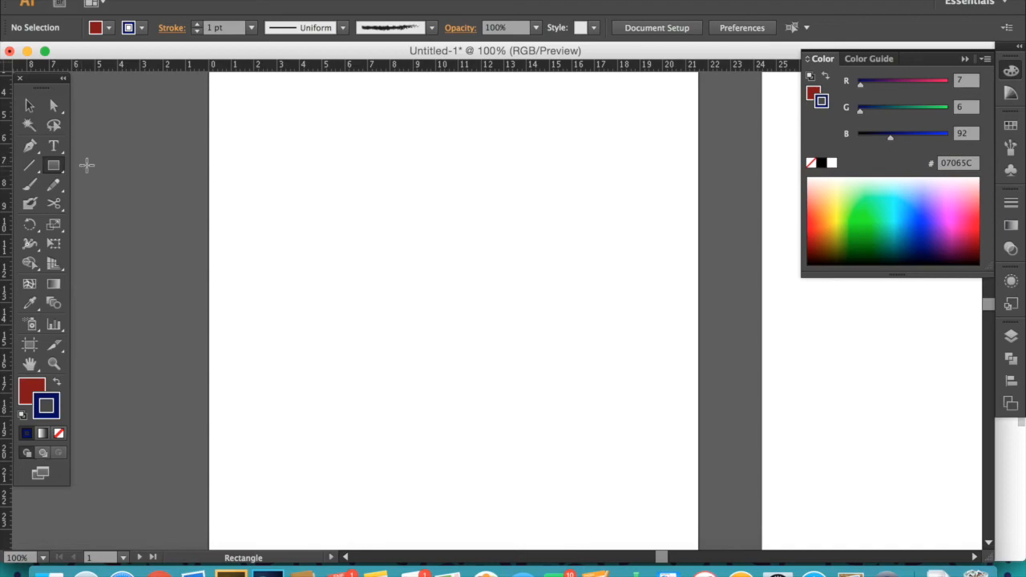
drag(243, 95, 482, 170)
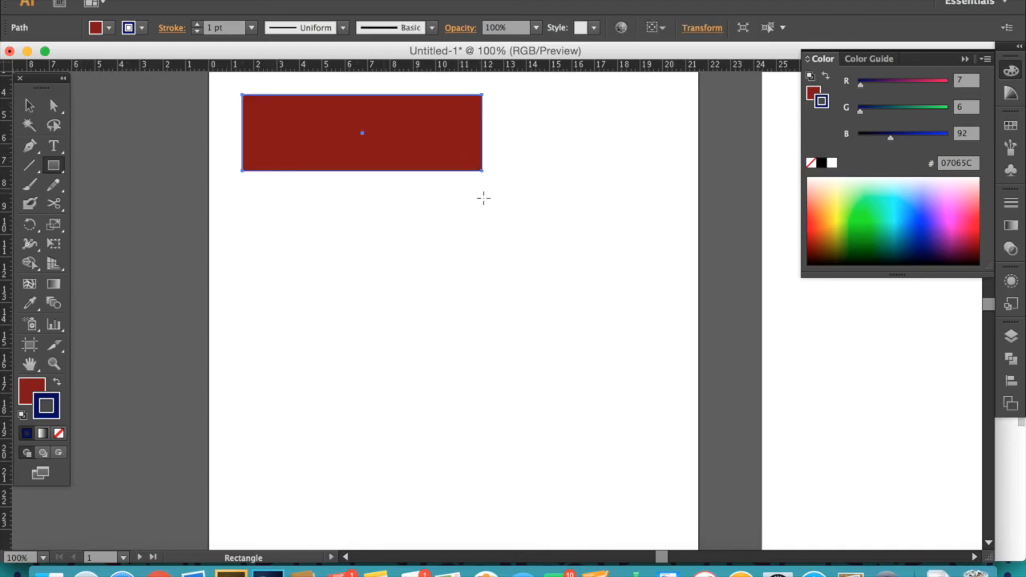
- Duplicate the rectangle below it and resize the copy into a narrower, thinner bar
key(v)
drag(372, 149, 386, 246)
drag(362, 190, 363, 214)
drag(482, 227, 403, 238)
- Set the bar's fill to red D12A2A in the Color Picker
double_click(29, 390)
click(443, 295)
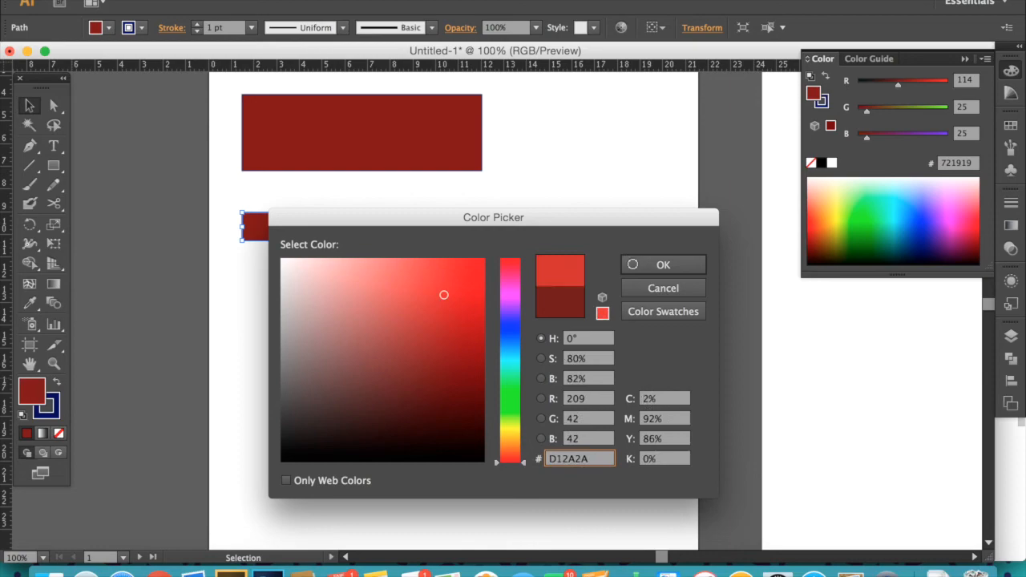
click(657, 265)
- Duplicate the red bar twice below, placing the copies staggered sideways
drag(357, 231, 327, 370)
click(603, 458)
key(space)
drag(595, 303, 603, 332)
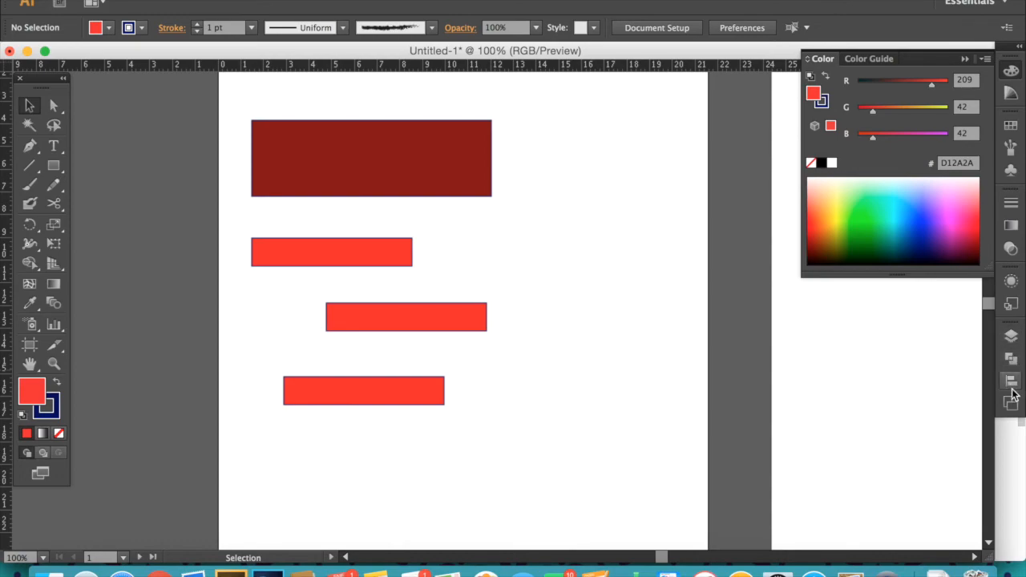
- Open the Align panel, select all four rectangles and center them horizontally
click(1012, 383)
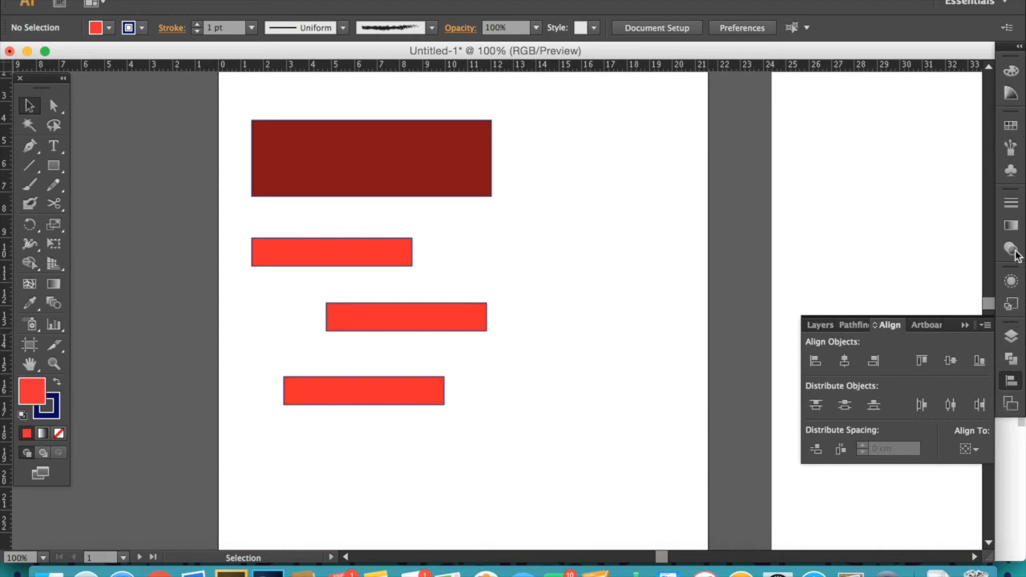
click(417, 0)
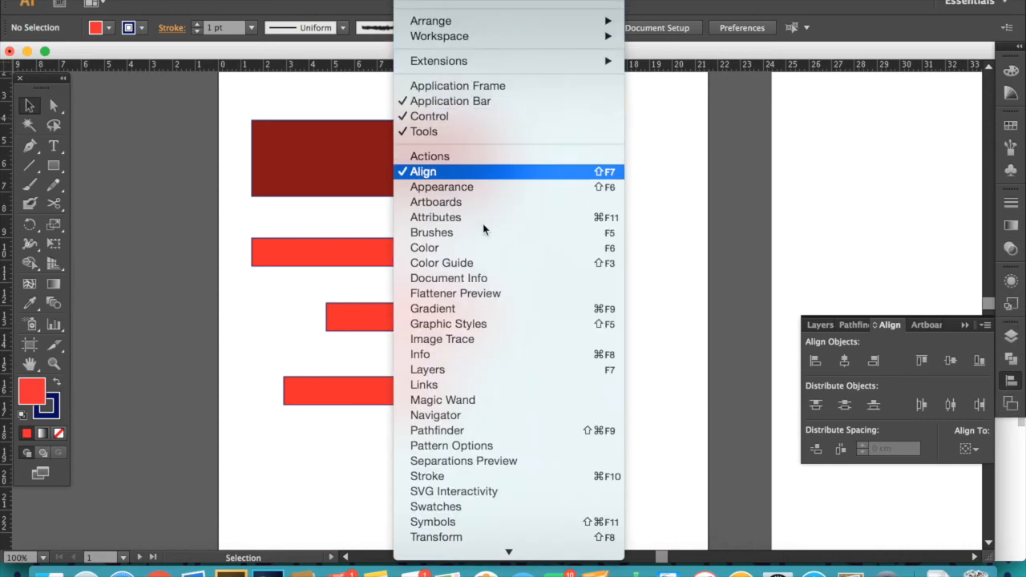
click(899, 323)
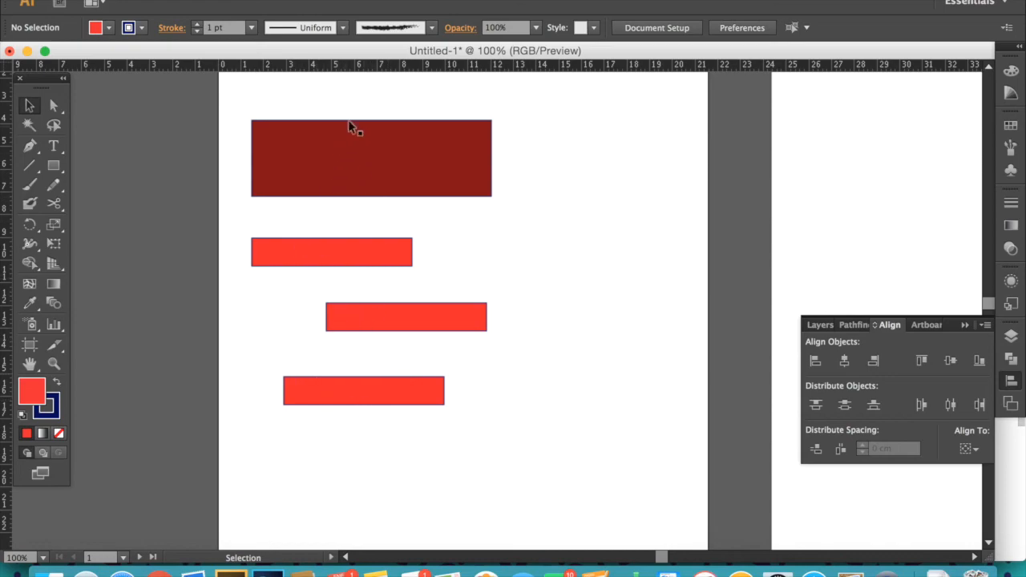
drag(351, 100, 399, 491)
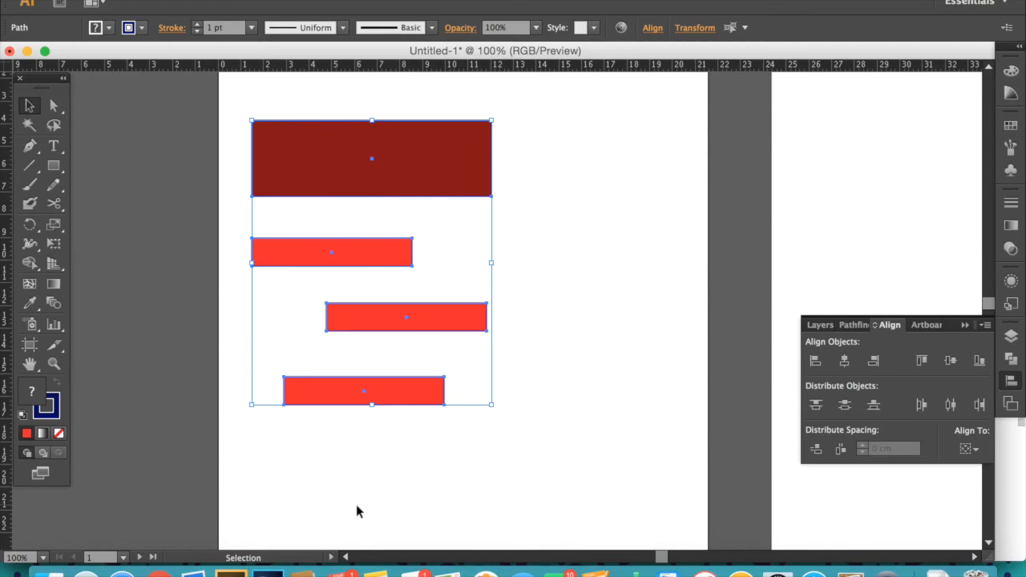
click(814, 360)
click(844, 360)
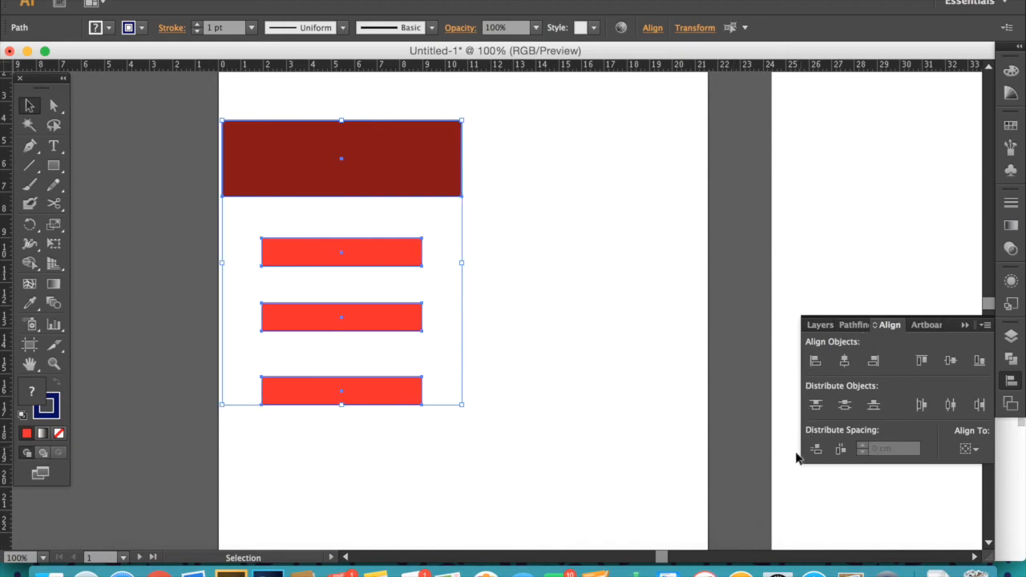
- Try right, top, vertical-center and bottom alignment on the four rectangles
click(874, 361)
click(922, 361)
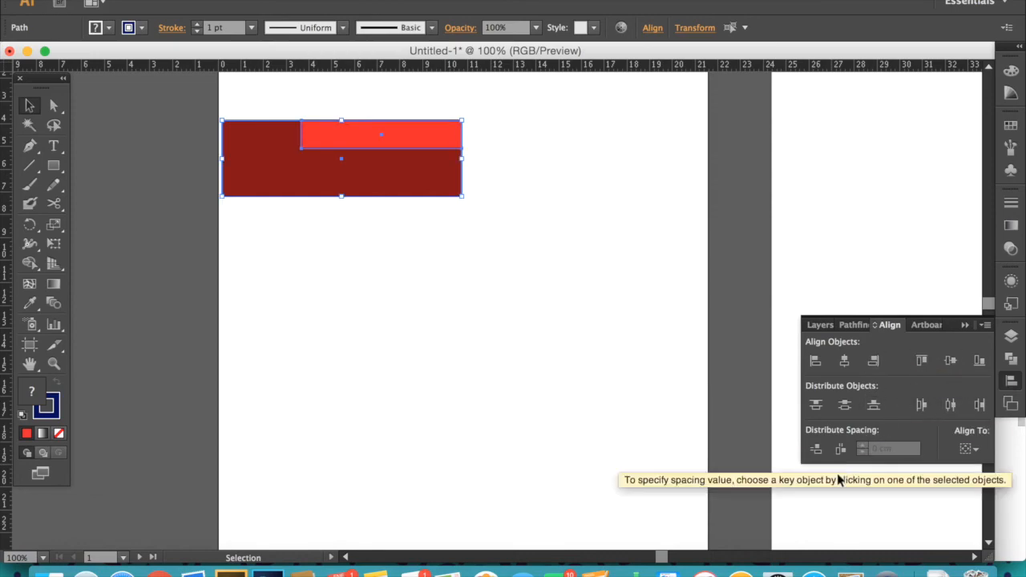
click(950, 360)
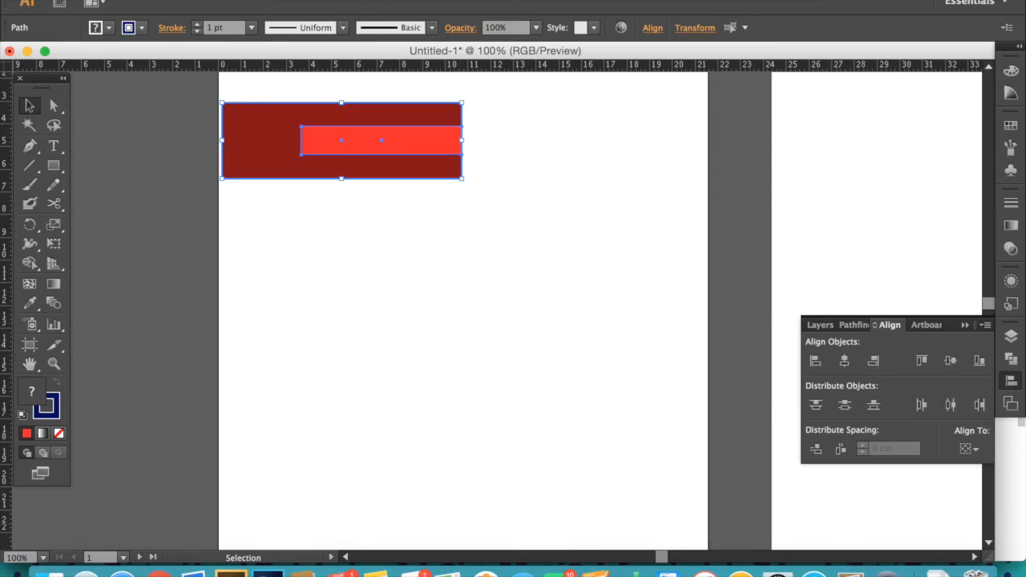
click(980, 361)
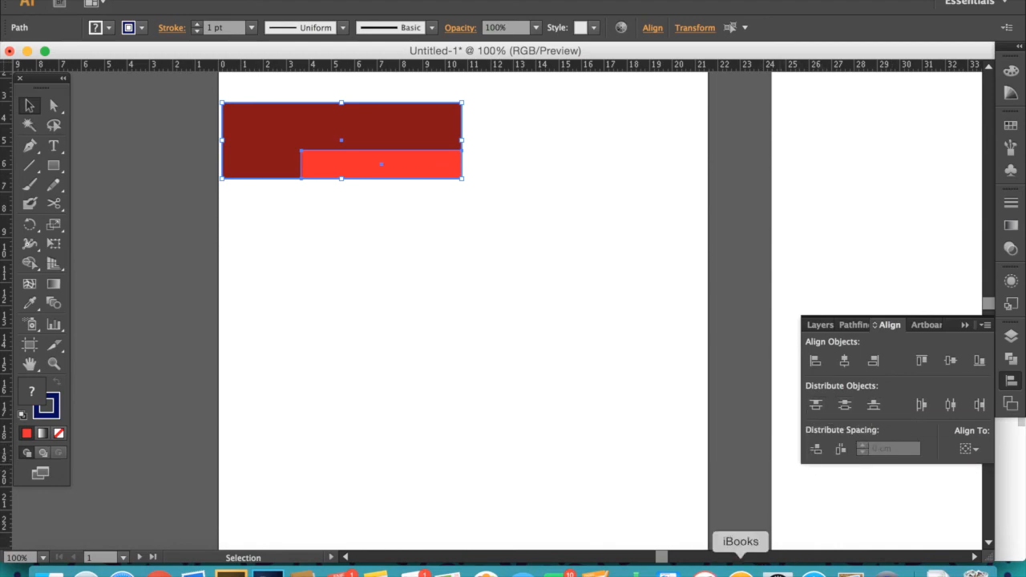
- Undo the last alignment changes
key(super+z)
key(super+z)
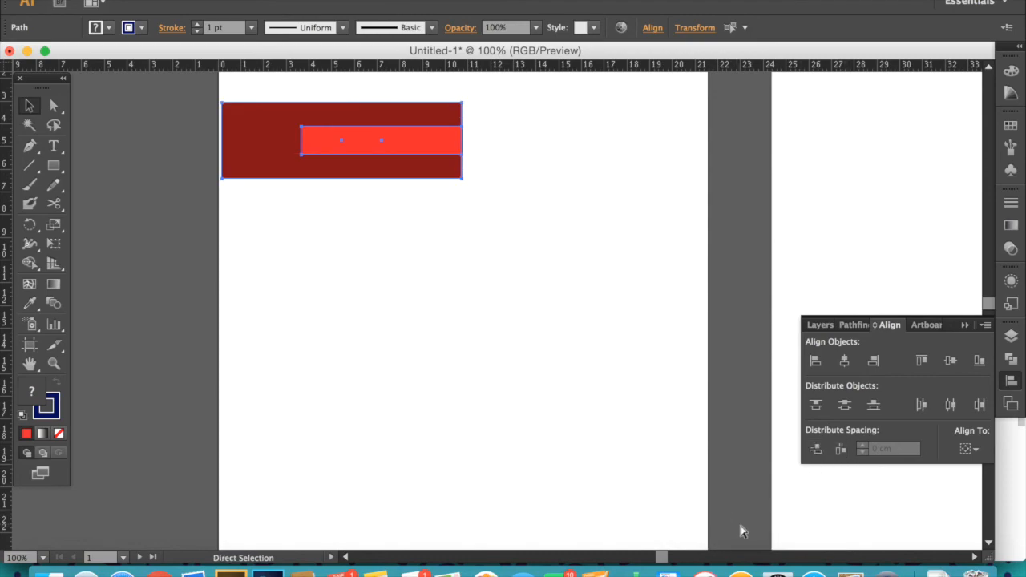
key(super+z)
key(super+z)
key(super+z)
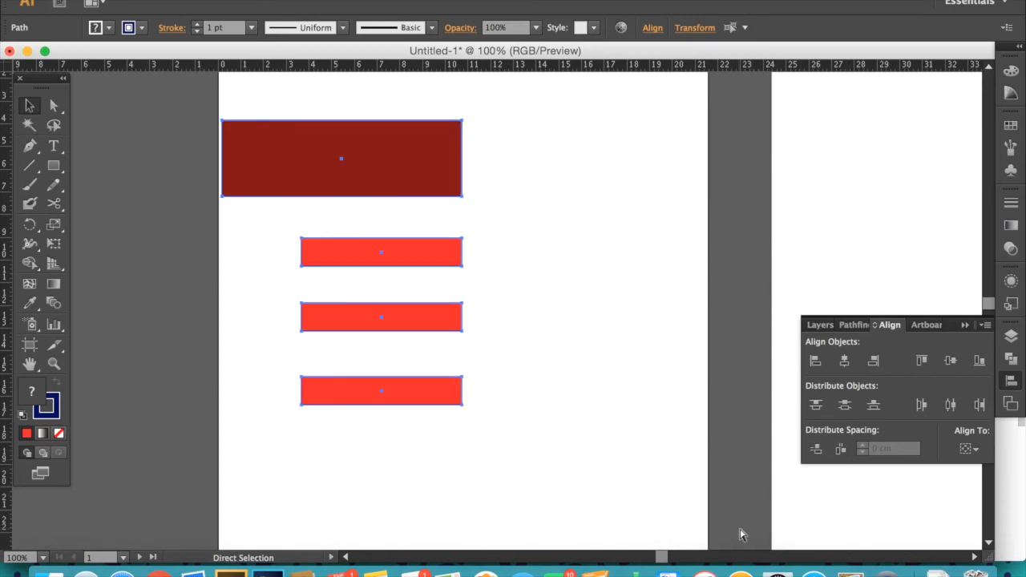
- Distribute the rectangles' vertical spacing evenly and deselect them
click(815, 449)
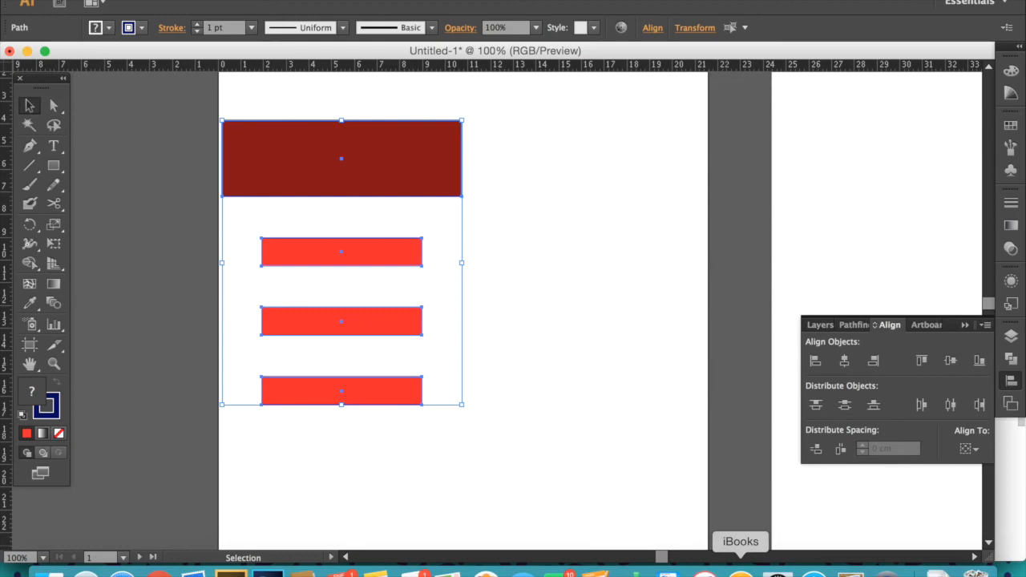
click(525, 261)
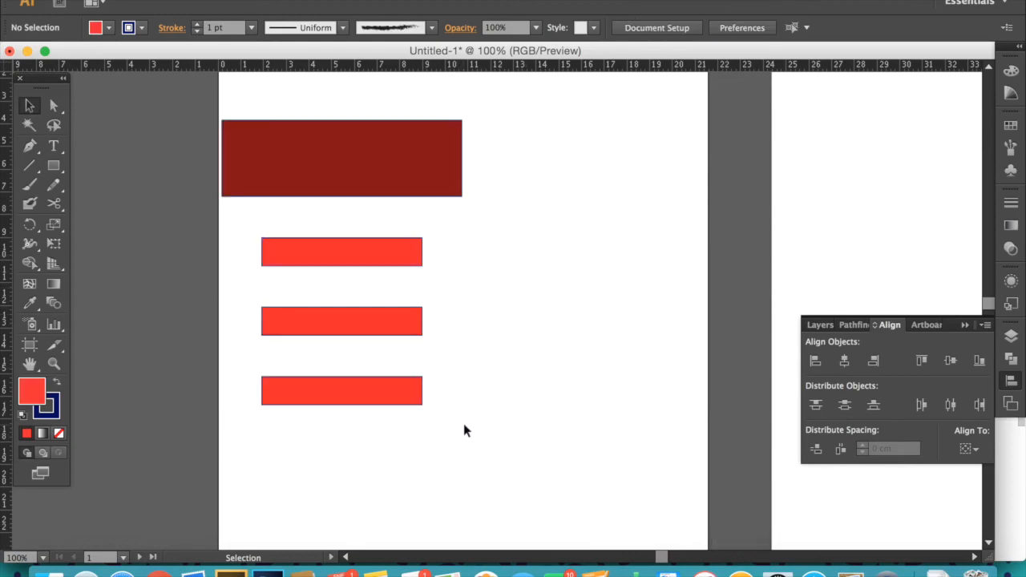
- Move all four rectangles toward the artboard's center and add a new layer in the Layers panel
drag(522, 119, 376, 380)
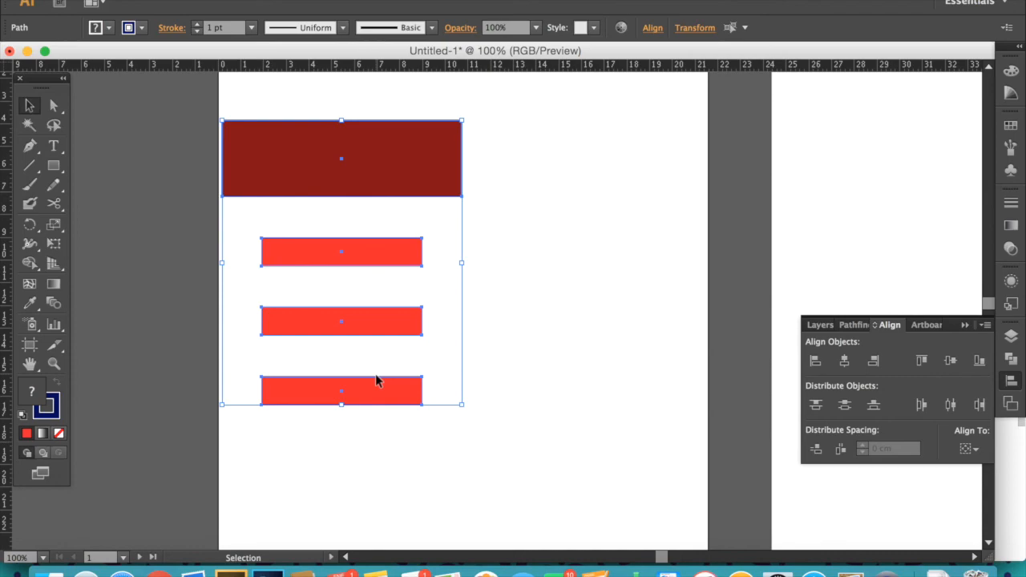
click(1012, 344)
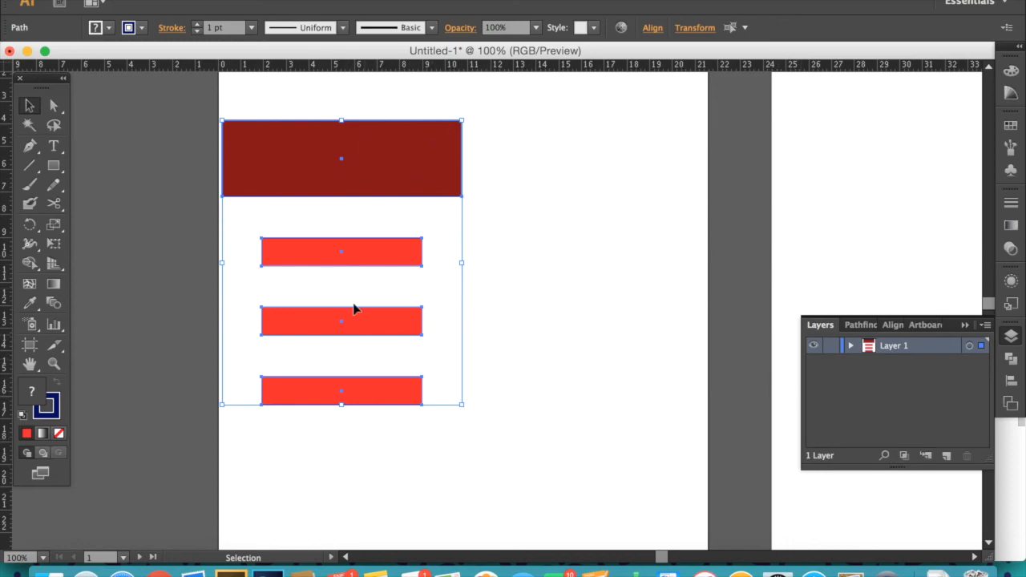
drag(406, 164, 495, 255)
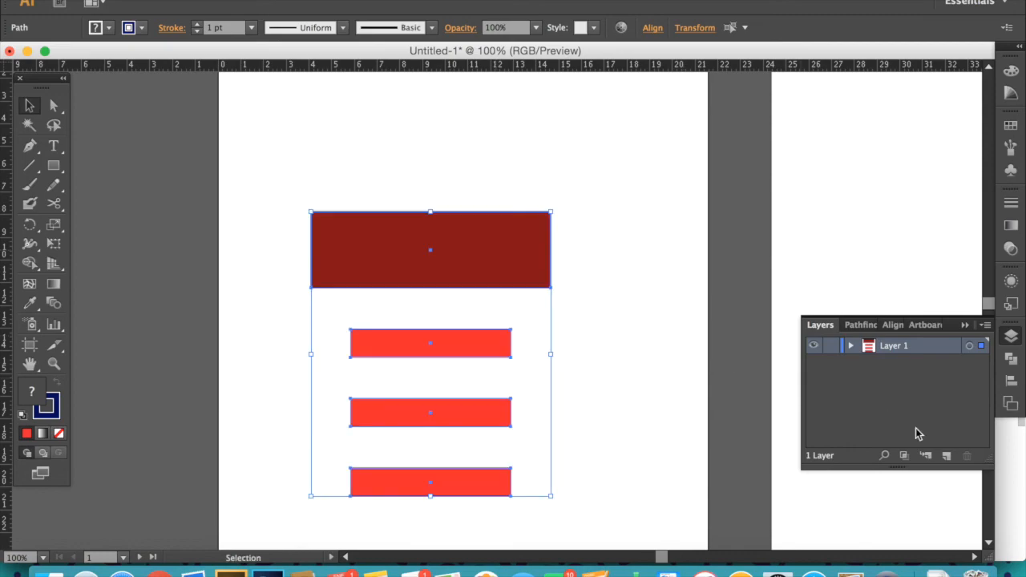
click(948, 459)
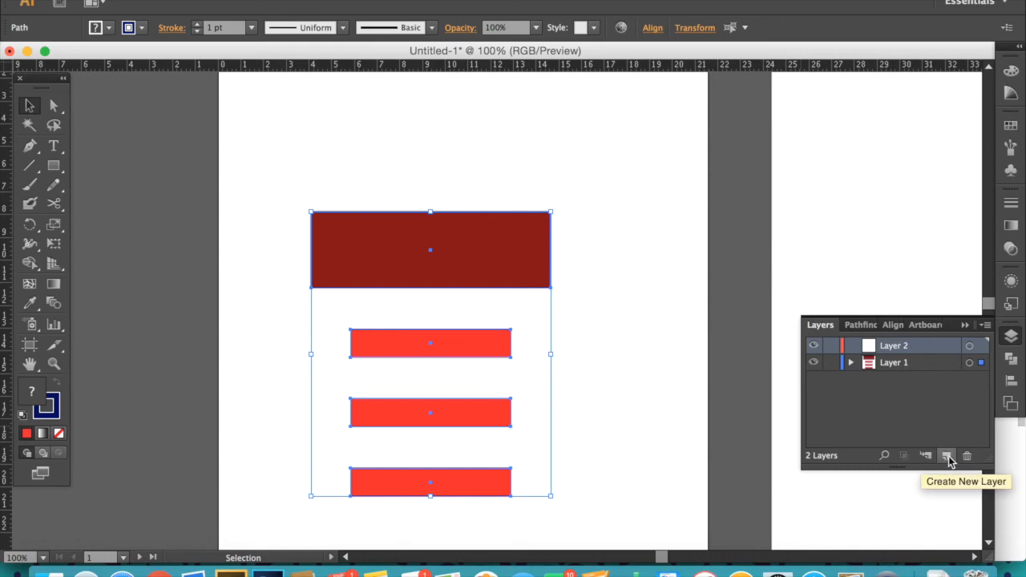
- Lock and hide Layer 1 in the Layers panel
click(831, 362)
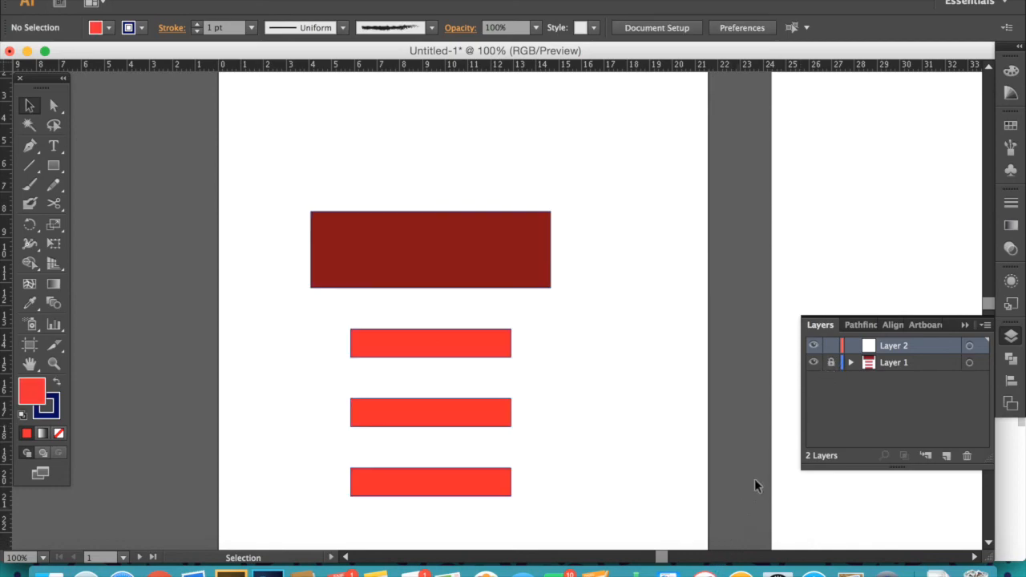
click(811, 363)
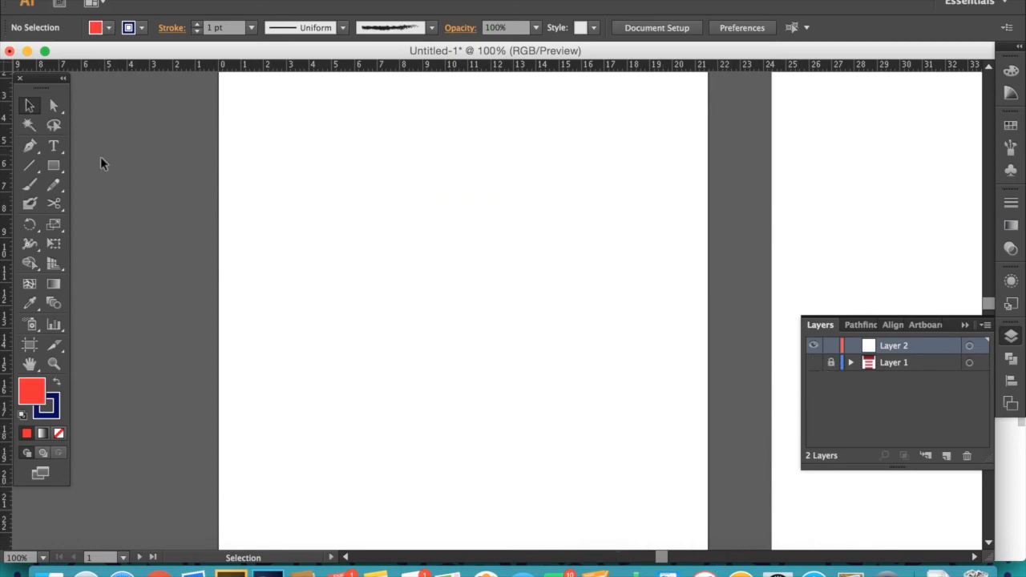
- Draw a closed four-sided shape with the Pen tool on Layer 2
click(37, 149)
click(295, 221)
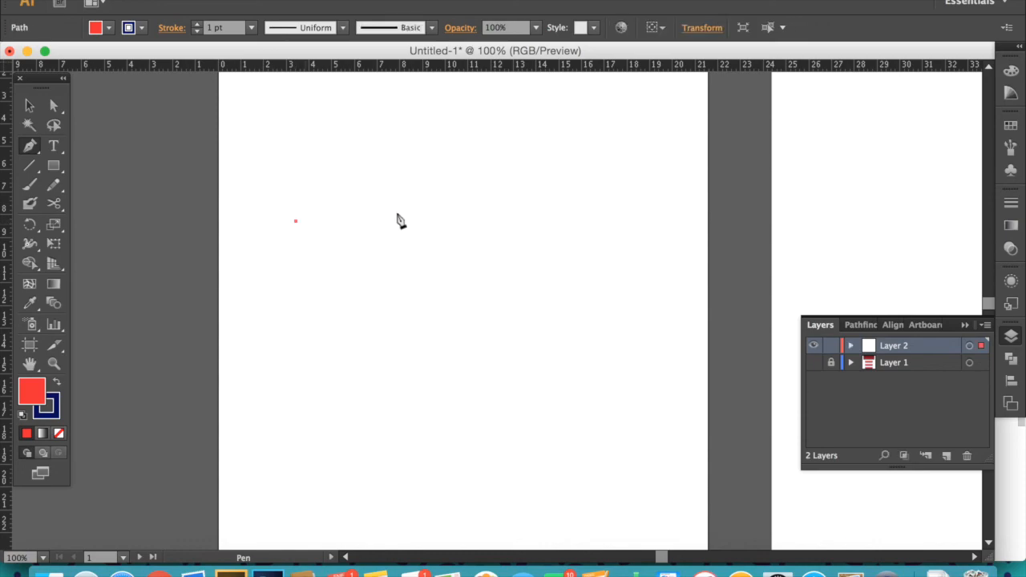
click(607, 221)
click(607, 336)
click(306, 336)
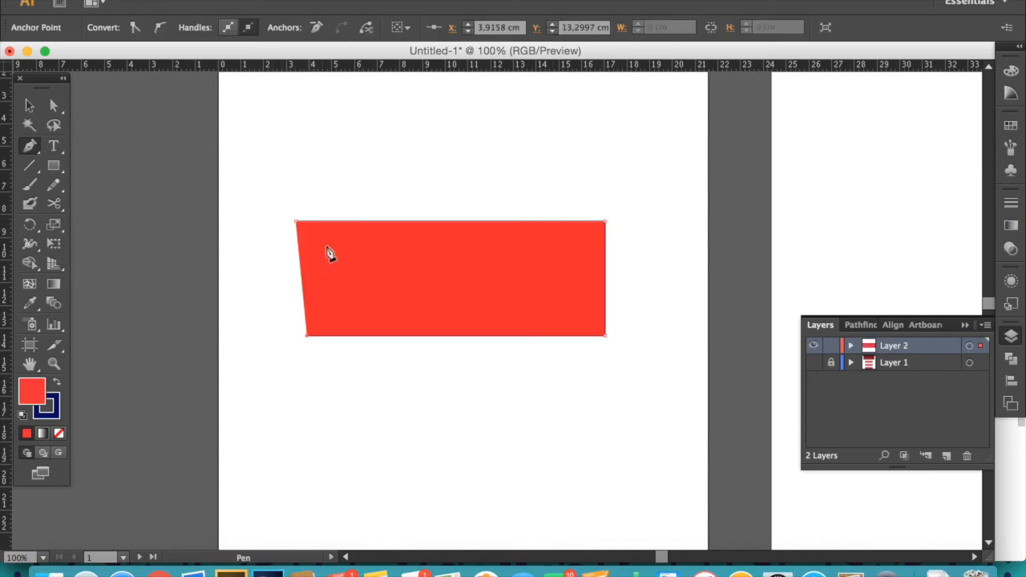
click(297, 224)
- Move the shape's lower-left anchor point up toward the middle with the Direct Selection tool
key(a)
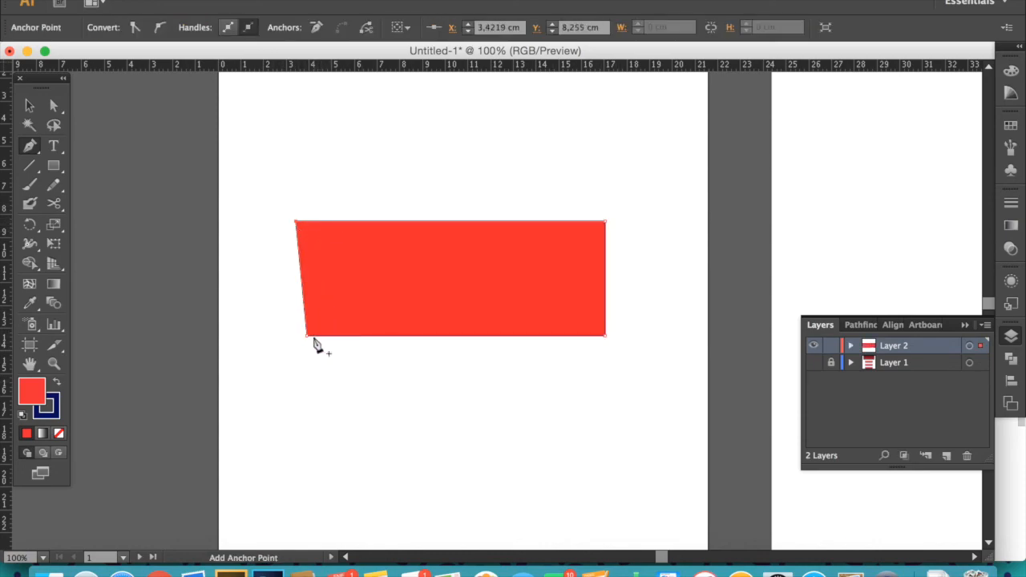
drag(310, 338, 419, 262)
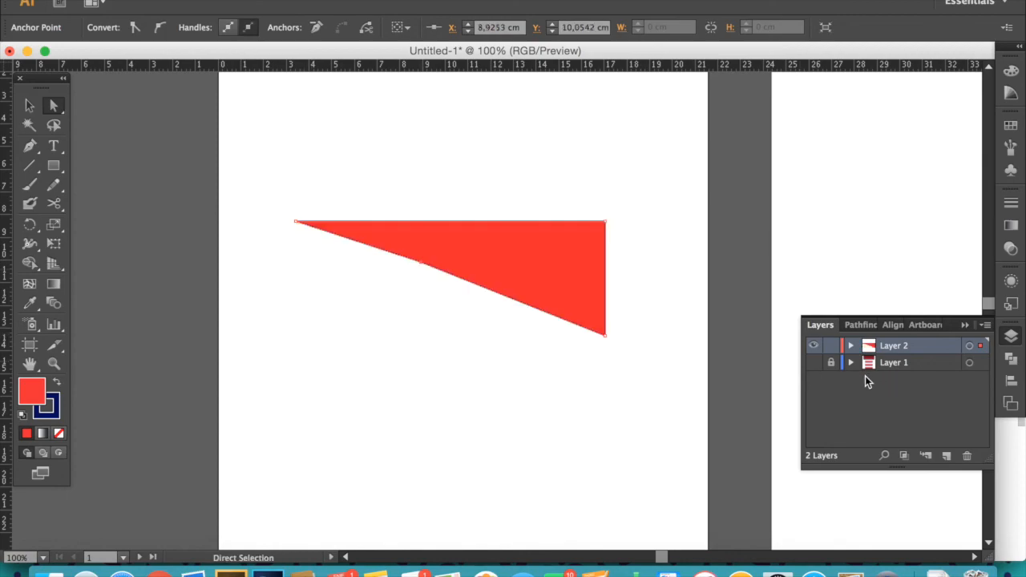
- Show Layer 1 again, select its contents and delete Layer 1
click(814, 363)
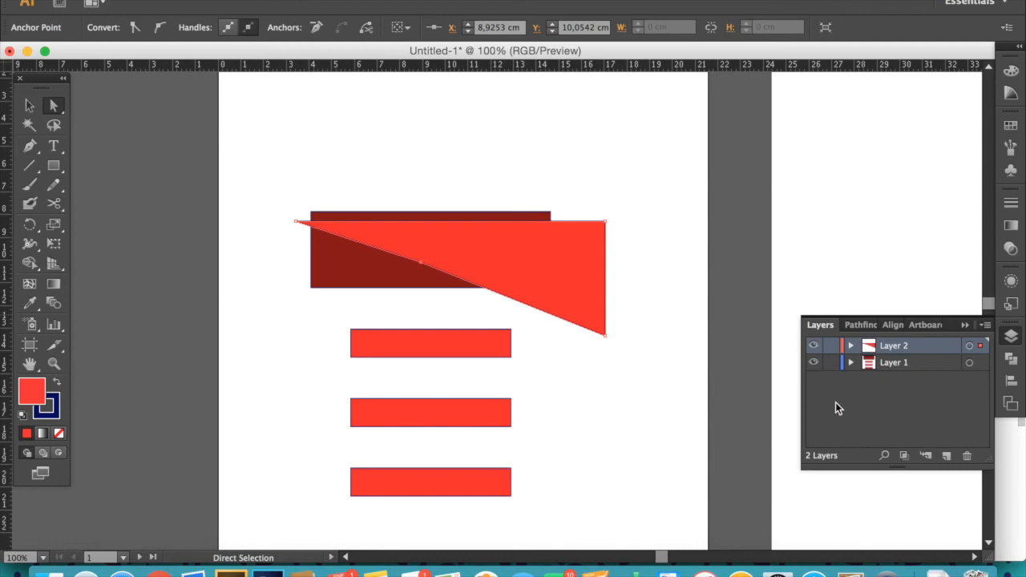
click(970, 365)
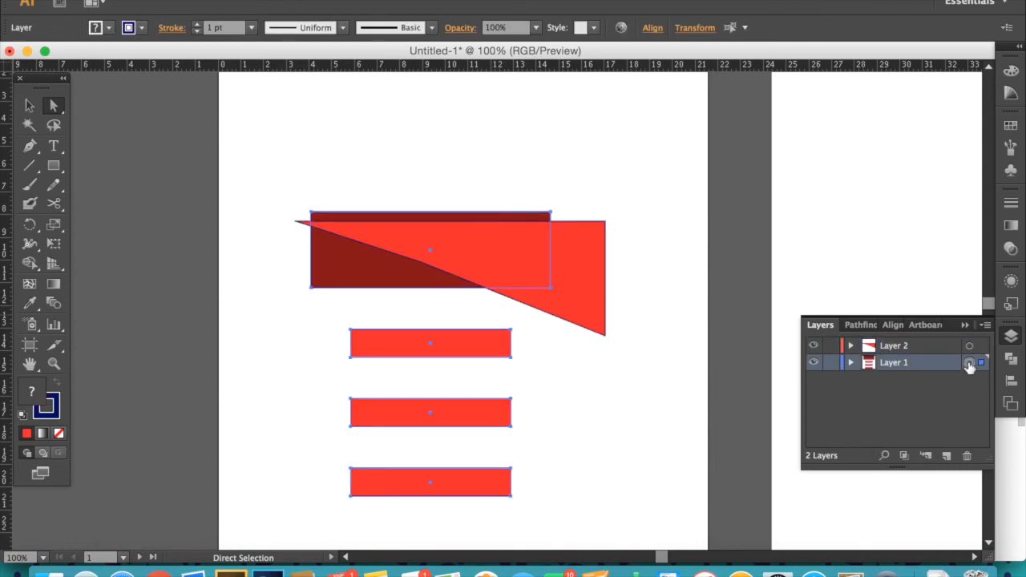
shift+click(947, 346)
drag(944, 362, 966, 454)
click(942, 364)
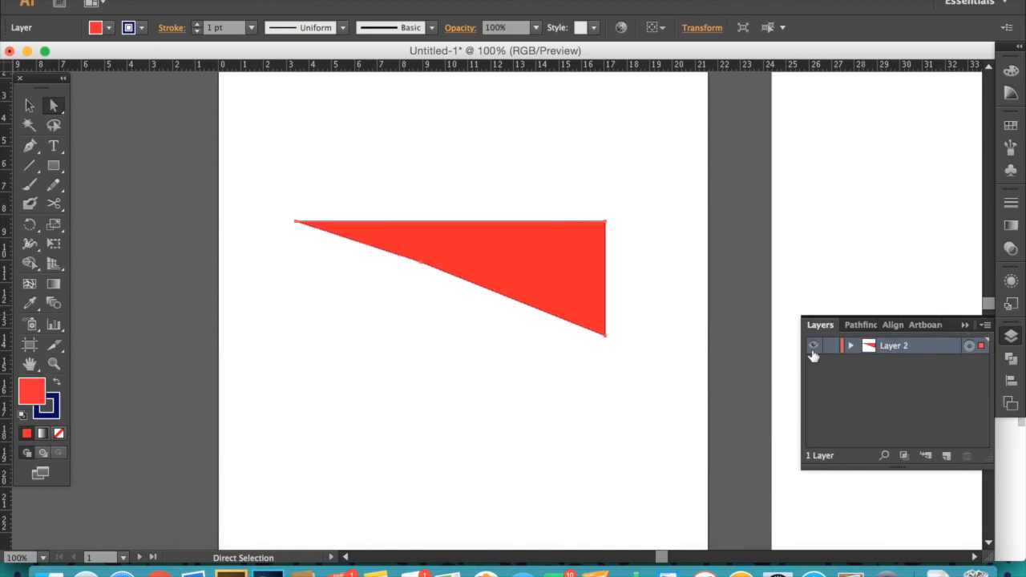
- Select the reshaped shape and collapse the Layers panel
key(v)
click(497, 265)
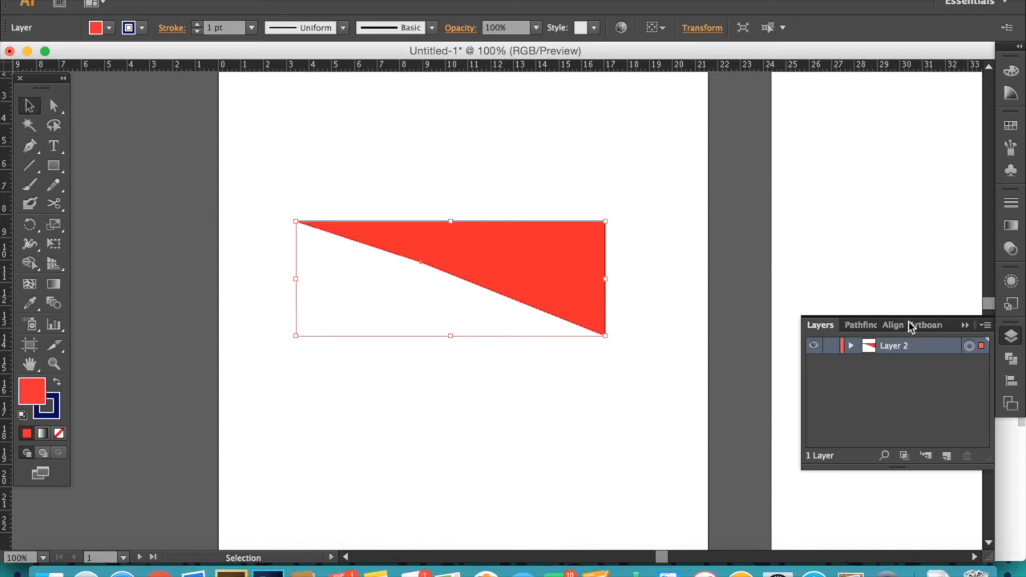
click(966, 324)
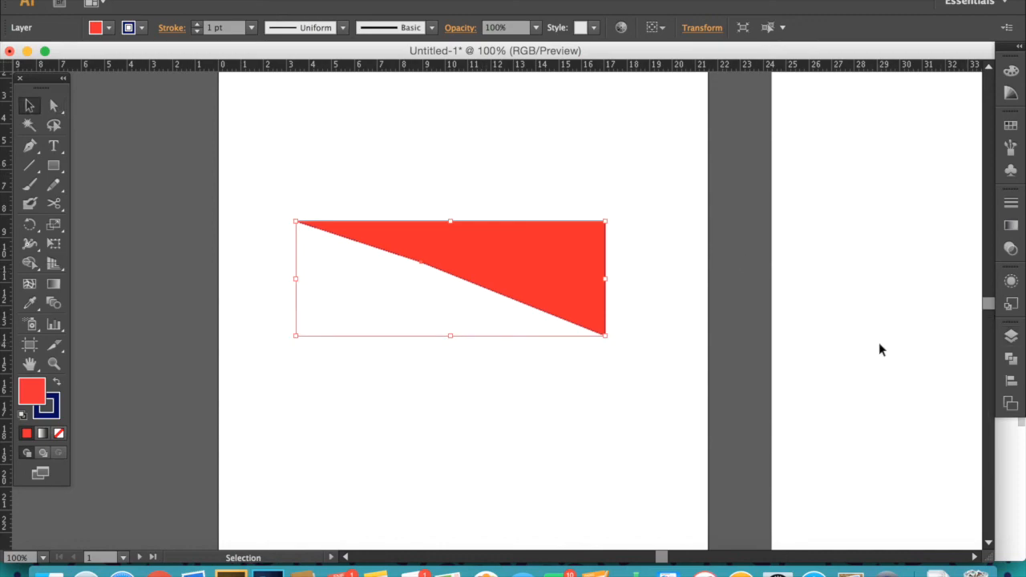